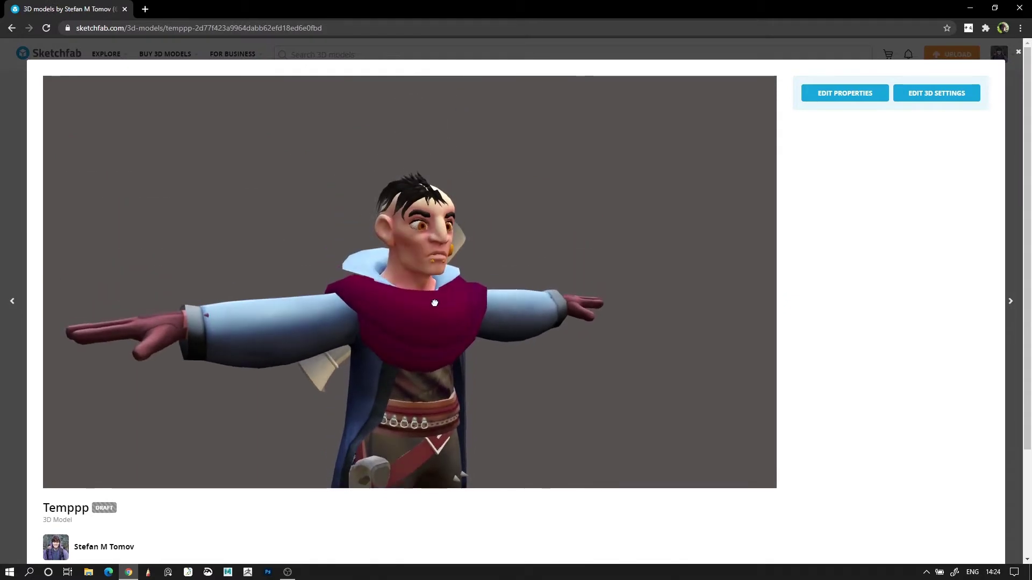
pyautogui.scroll(3, 473, 302)
pyautogui.moveTo(473, 302); pyautogui.dragTo(484, 238)
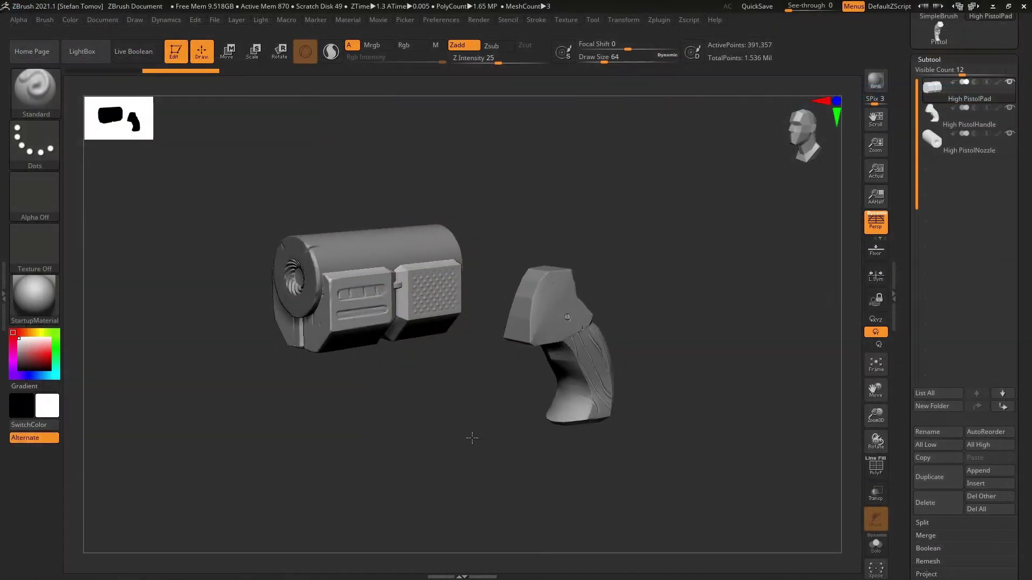
pyautogui.moveTo(467, 437)
pyautogui.mouseDown()
pyautogui.moveTo(403, 414)
pyautogui.moveTo(431, 415)
pyautogui.moveTo(295, 403)
pyautogui.moveTo(456, 396)
pyautogui.moveTo(607, 405)
pyautogui.mouseUp()
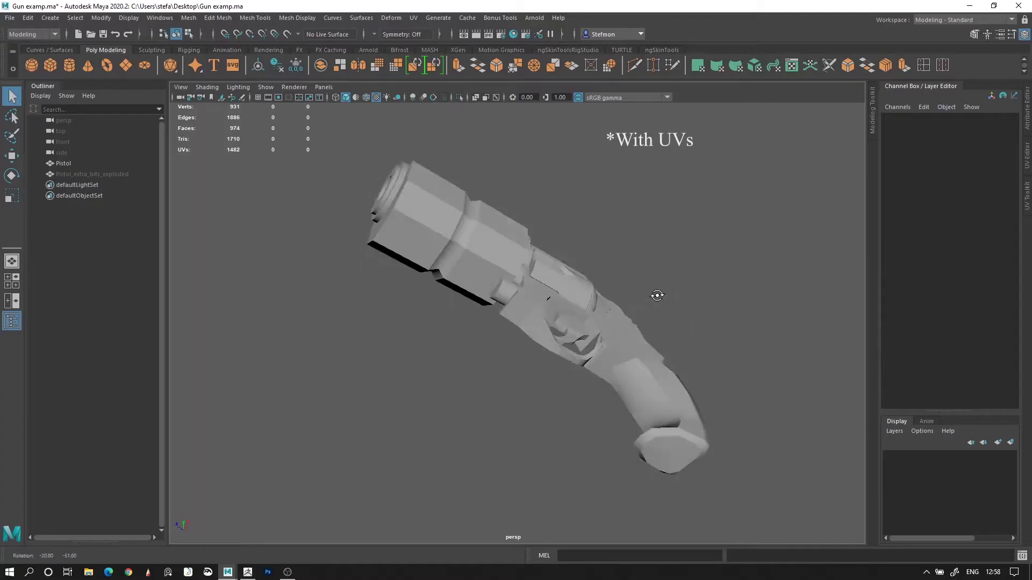
# Step: Switch to Maya, select the low-poly Pistol mesh and inspect its form from several angles
pyautogui.keyDown('alt'); pyautogui.moveTo(656, 295); pyautogui.dragTo(655, 344); pyautogui.keyUp('alt')
pyautogui.click(523, 288)
pyautogui.keyDown('alt'); pyautogui.moveTo(523, 288); pyautogui.dragTo(657, 419, button='right'); pyautogui.keyUp('alt')
pyautogui.moveTo(656, 419)
pyautogui.keyDown('alt'); pyautogui.mouseDown()
pyautogui.moveTo(703, 374)
pyautogui.moveTo(549, 411)
pyautogui.moveTo(655, 410)
pyautogui.mouseUp(); pyautogui.keyUp('alt')
pyautogui.keyDown('alt'); pyautogui.moveTo(655, 409); pyautogui.dragTo(505, 290, button='right'); pyautogui.keyUp('alt')
pyautogui.keyDown('alt'); pyautogui.moveTo(505, 290); pyautogui.dragTo(426, 205); pyautogui.keyUp('alt')
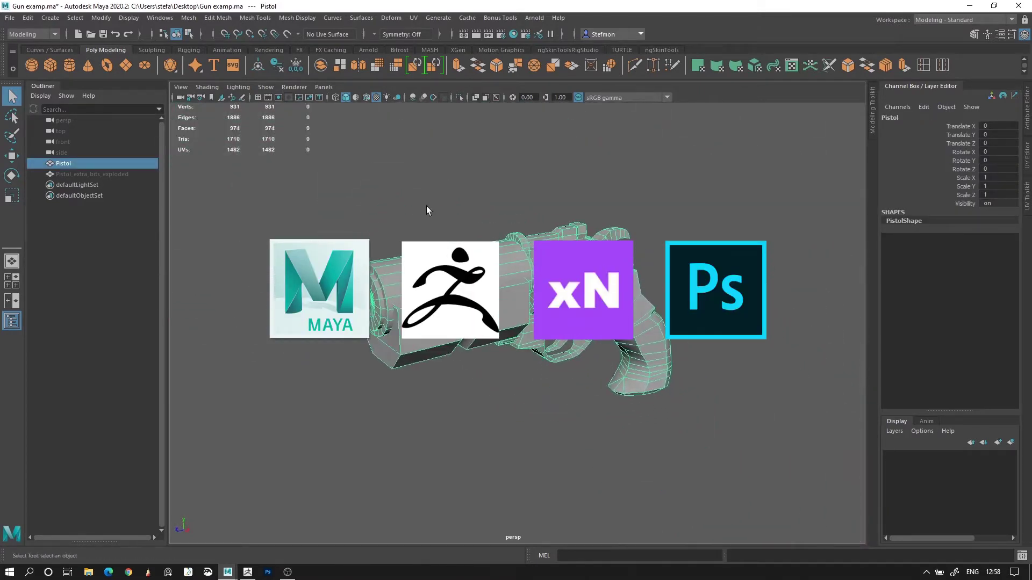
# Step: Open the pistol's layout in the UV Editor, select all its UV faces and toggle the checker map display
pyautogui.click(408, 17)
pyautogui.click(428, 32)
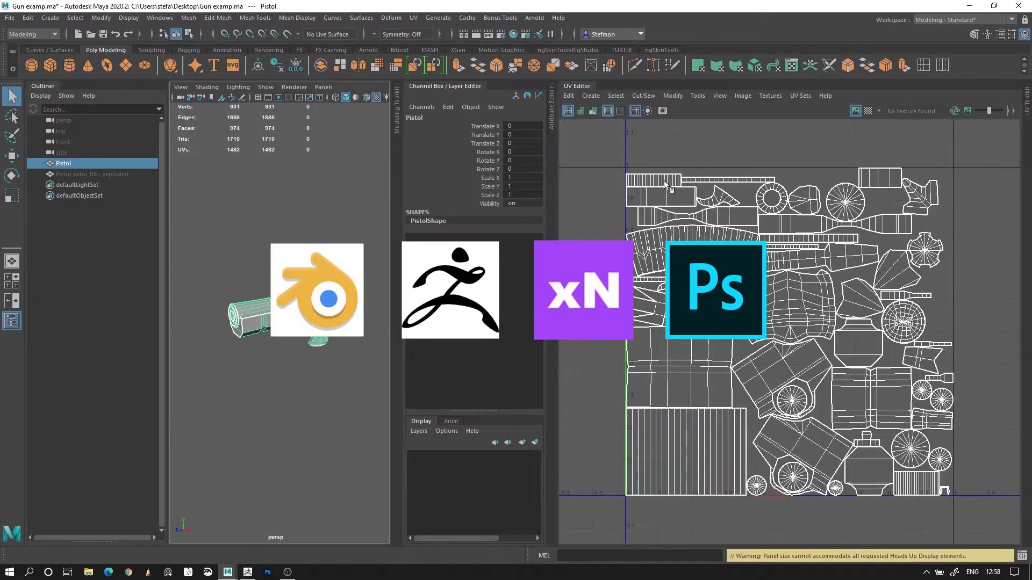
pyautogui.rightClick(655, 229)
pyautogui.moveTo(654, 229); pyautogui.dragTo(653, 256, button='right')
pyautogui.moveTo(608, 171); pyautogui.dragTo(961, 503)
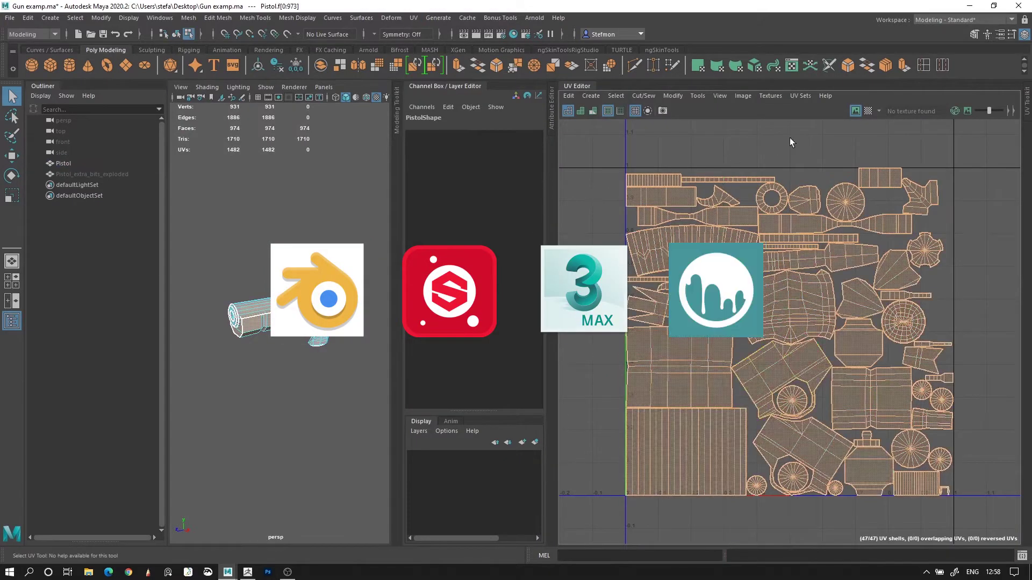
pyautogui.click(867, 110)
pyautogui.scroll(5, 230, 307)
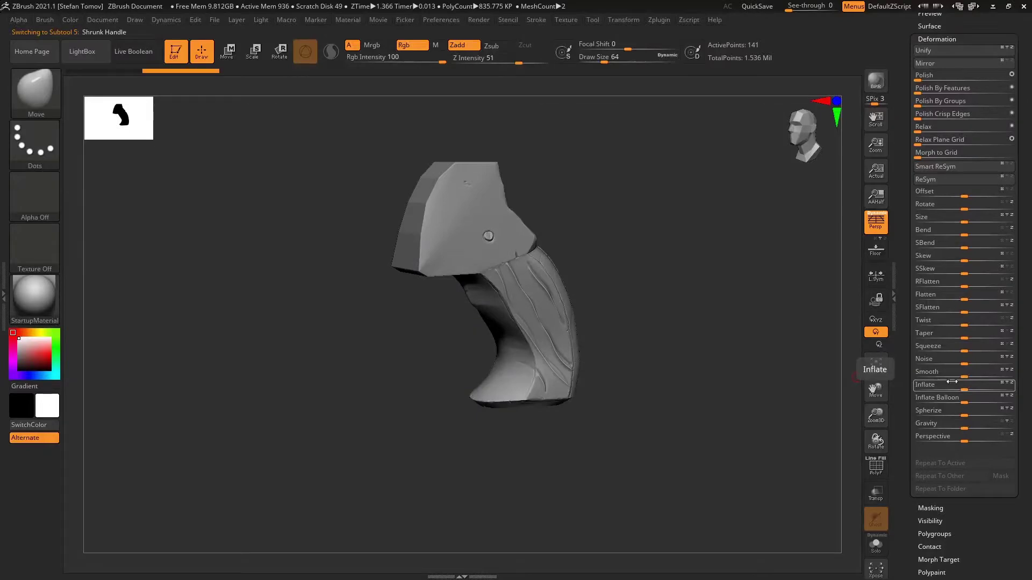
# Step: Switch to ZBrush and apply Inflate of about 7 to the Cage Handle subtool so it encloses the high-poly handle
pyautogui.scroll(-5, 929, 399)
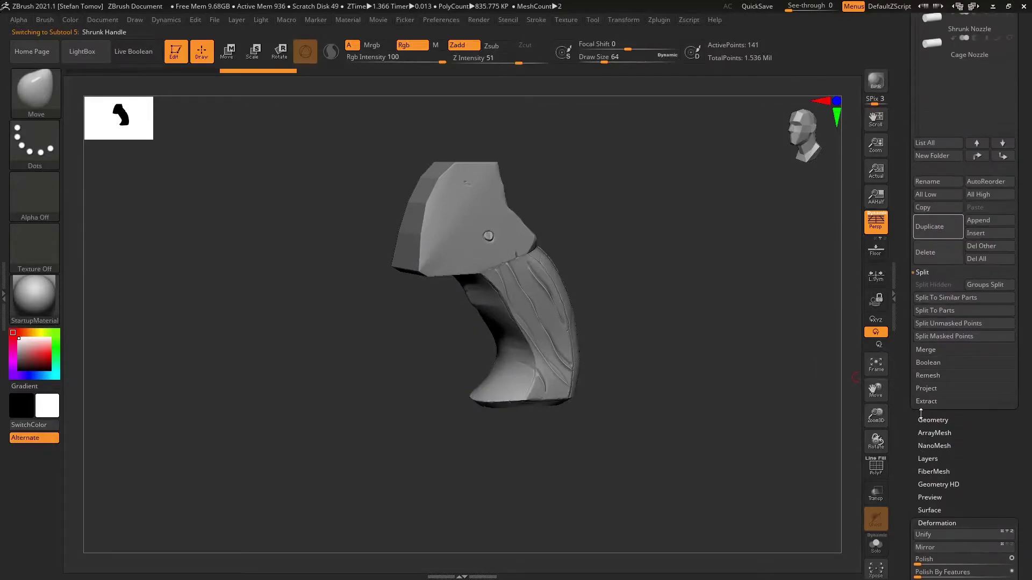
pyautogui.click(935, 270)
pyautogui.scroll(-10, 962, 376)
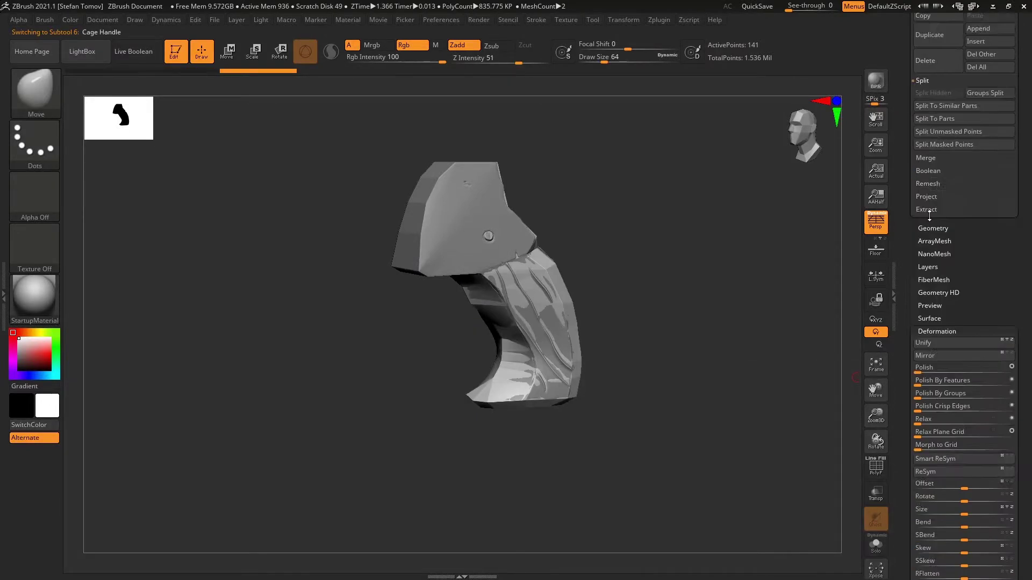
pyautogui.moveTo(962, 375); pyautogui.dragTo(1024, 376)
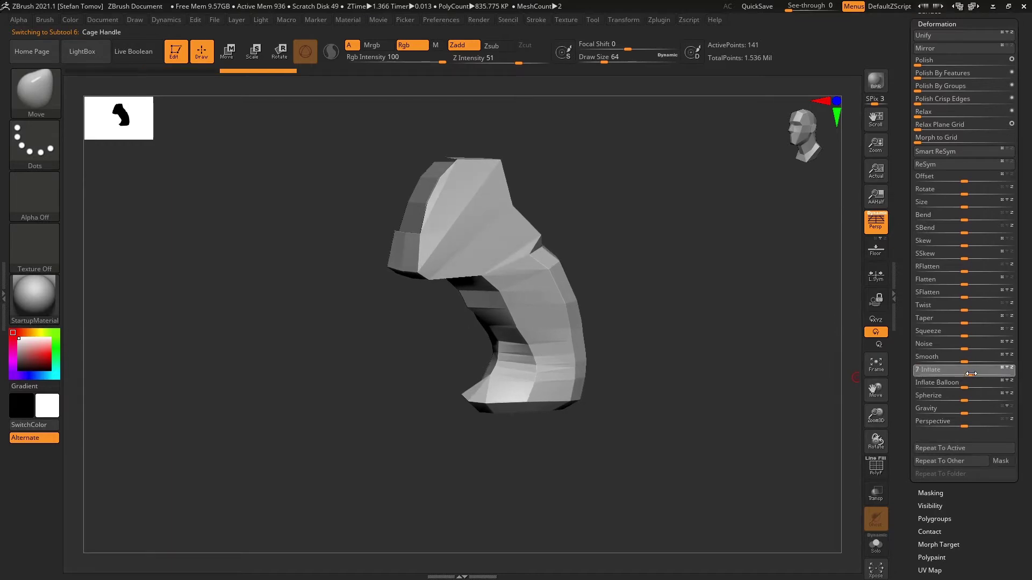
pyautogui.moveTo(797, 362)
pyautogui.mouseDown()
pyautogui.moveTo(711, 312)
pyautogui.moveTo(796, 366)
pyautogui.mouseUp()
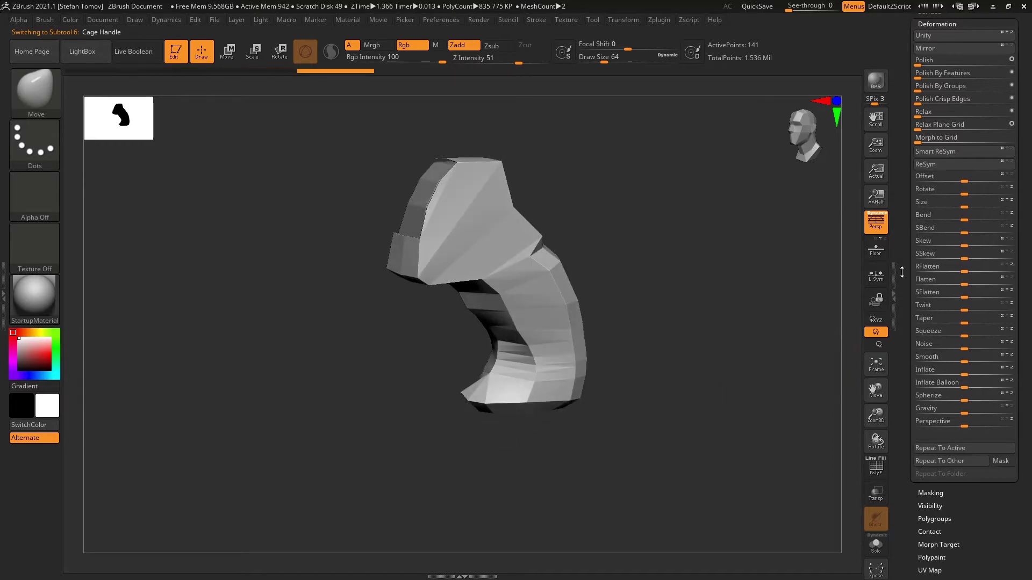
# Step: Apply a negative Inflate deformation to the Shrunk Nozzle subtool so it sits inside the high-poly nozzle
pyautogui.moveTo(902, 272); pyautogui.dragTo(910, 502)
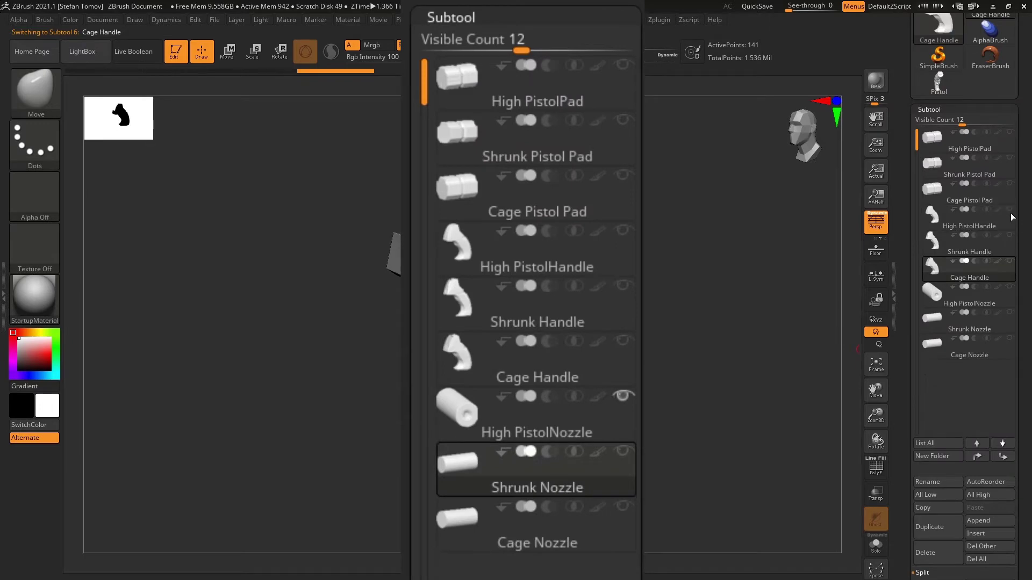
pyautogui.click(967, 322)
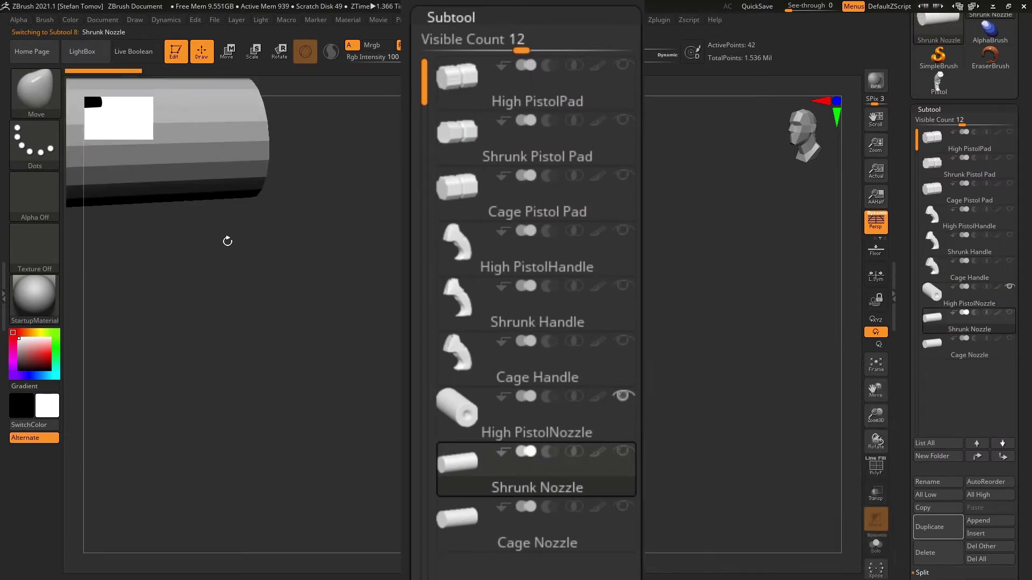
pyautogui.scroll(-10, 939, 286)
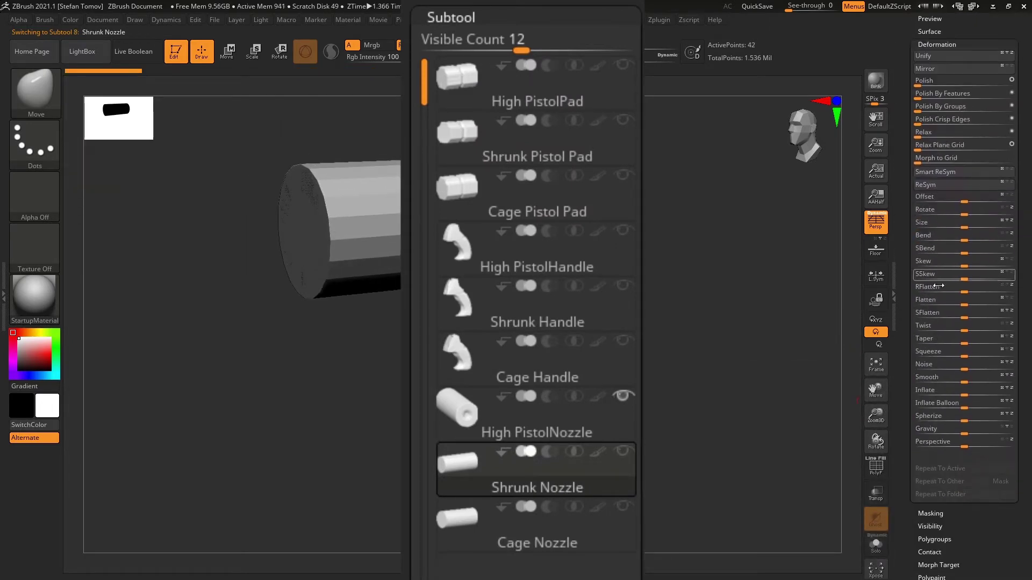
pyautogui.moveTo(944, 396); pyautogui.dragTo(913, 402)
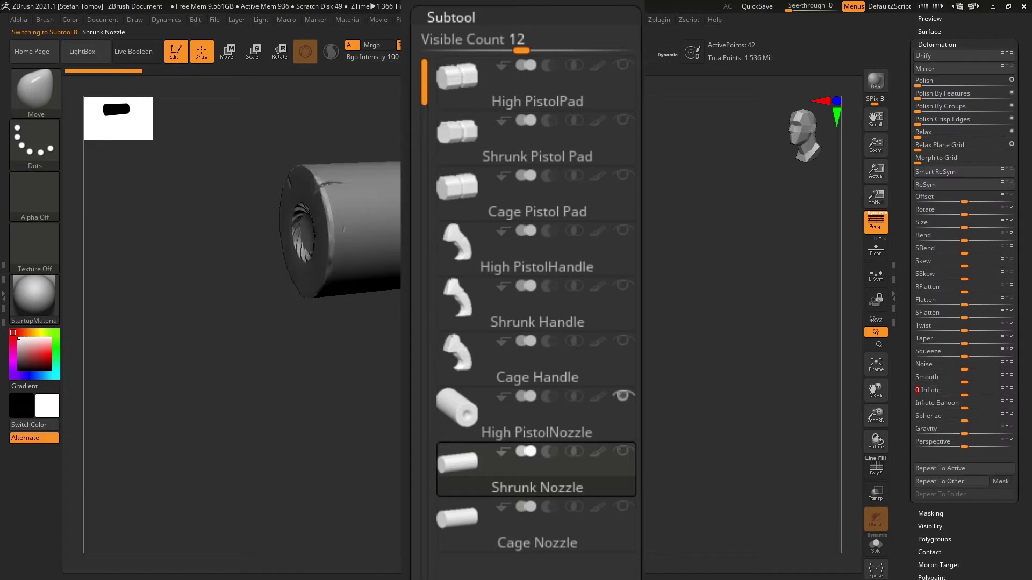
pyautogui.moveTo(715, 333); pyautogui.dragTo(766, 353)
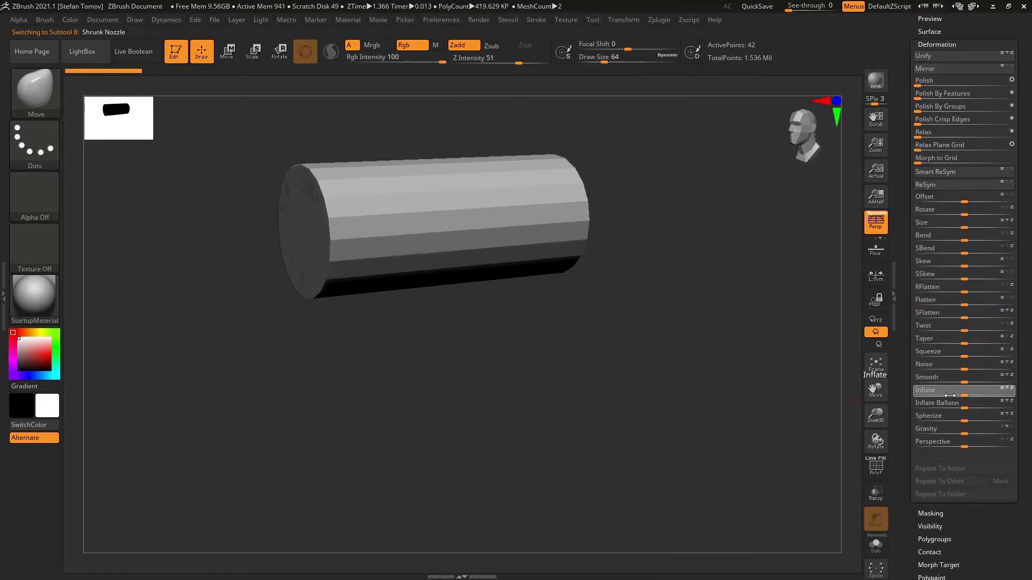
pyautogui.moveTo(949, 395); pyautogui.dragTo(917, 398)
pyautogui.moveTo(573, 323); pyautogui.dragTo(630, 313)
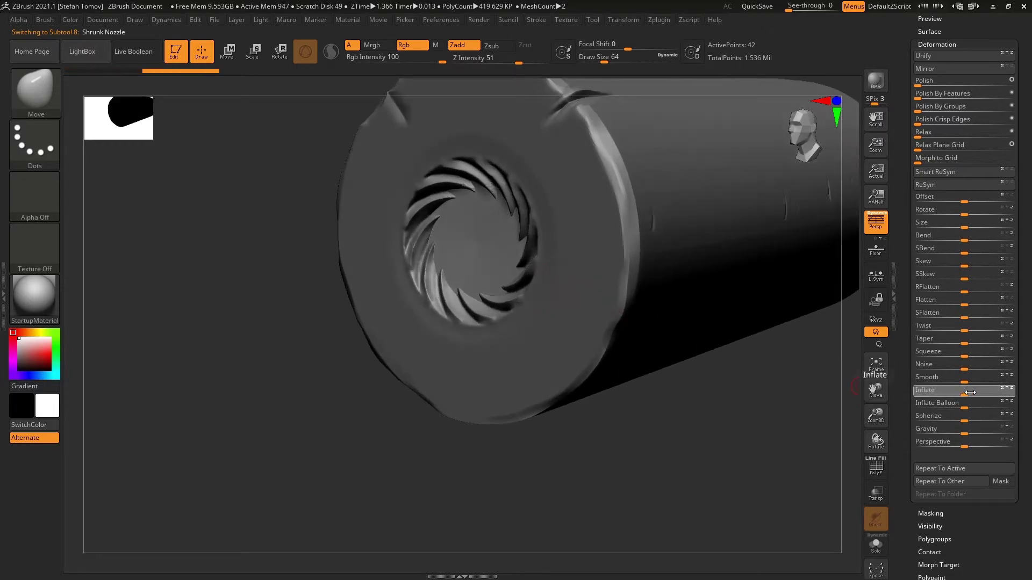
pyautogui.moveTo(970, 392); pyautogui.dragTo(961, 396)
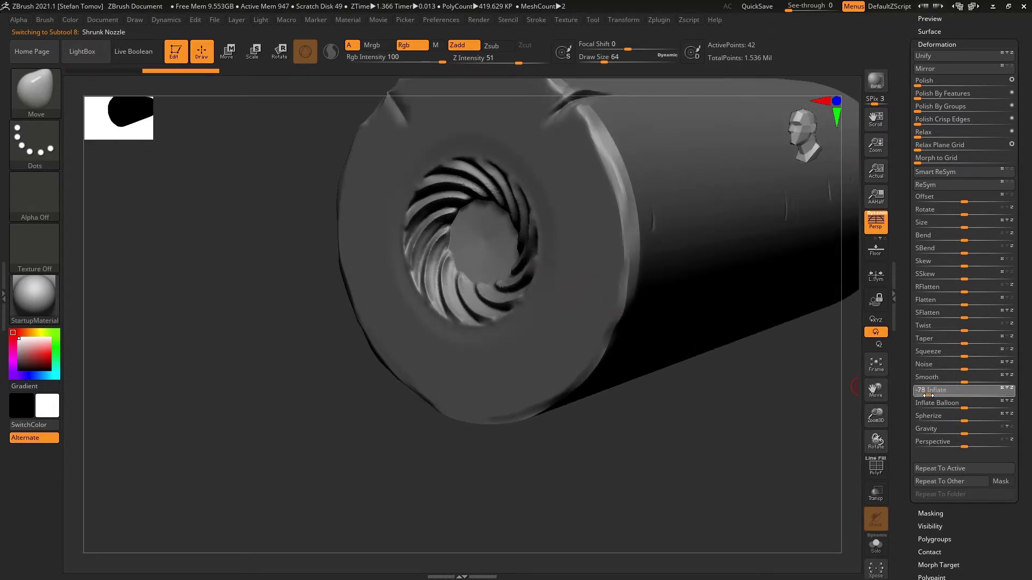
pyautogui.keyDown('alt'); pyautogui.moveTo(678, 328); pyautogui.dragTo(727, 327); pyautogui.keyUp('alt')
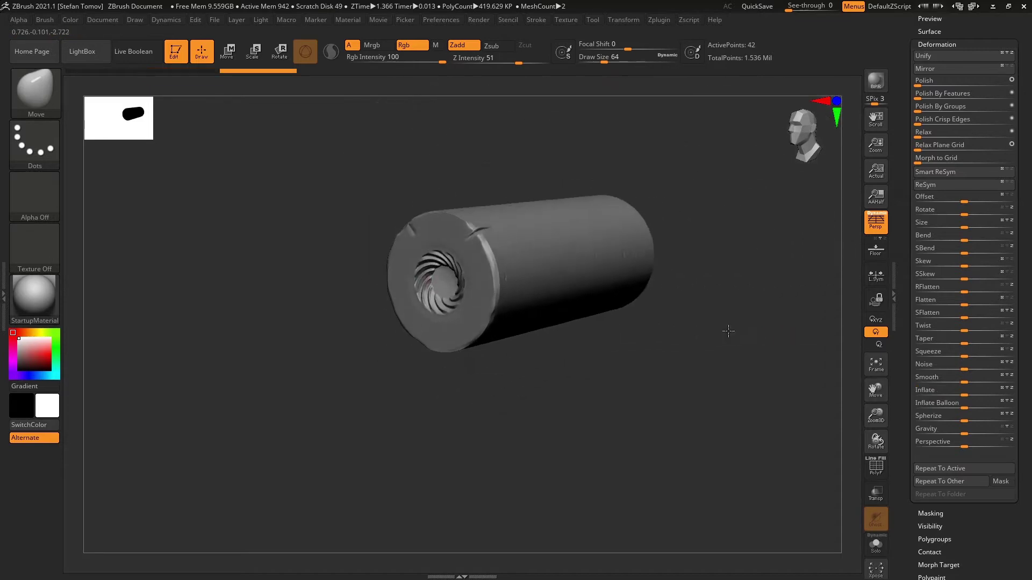
# Step: Apply a slight positive Inflate deformation to the Cage Nozzle subtool so it encloses the high-poly nozzle
pyautogui.moveTo(910, 304); pyautogui.dragTo(912, 462)
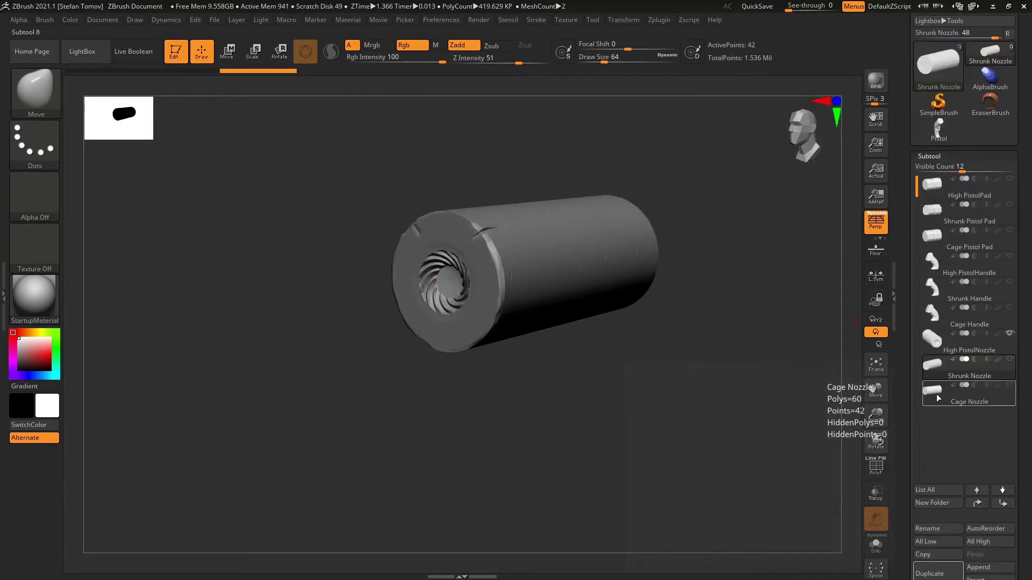
pyautogui.click(936, 396)
pyautogui.scroll(-10, 959, 263)
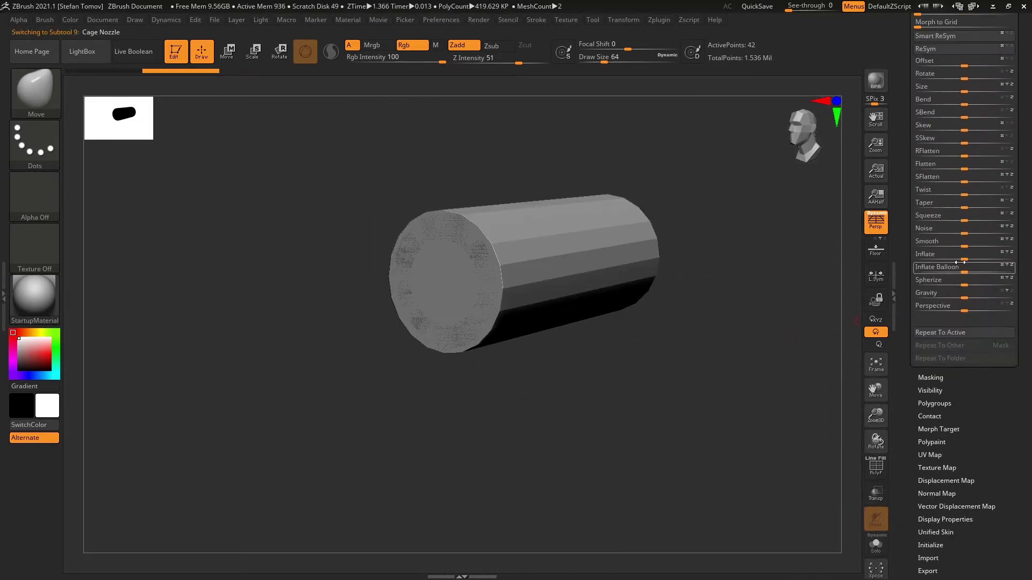
pyautogui.moveTo(974, 258)
pyautogui.mouseDown()
pyautogui.moveTo(989, 261)
pyautogui.moveTo(972, 258)
pyautogui.mouseUp()
pyautogui.keyDown('shift'); pyautogui.moveTo(830, 299); pyautogui.dragTo(808, 301, button='right'); pyautogui.keyUp('shift')
pyautogui.keyDown('alt'); pyautogui.moveTo(788, 346); pyautogui.dragTo(605, 305, button='right'); pyautogui.keyUp('alt')
# Step: Make all the high, shrunk and cage subtools visible and frame them in the view
pyautogui.moveTo(913, 161); pyautogui.dragTo(918, 342)
pyautogui.keyDown('shift'); pyautogui.click(1010, 261); pyautogui.keyUp('shift')
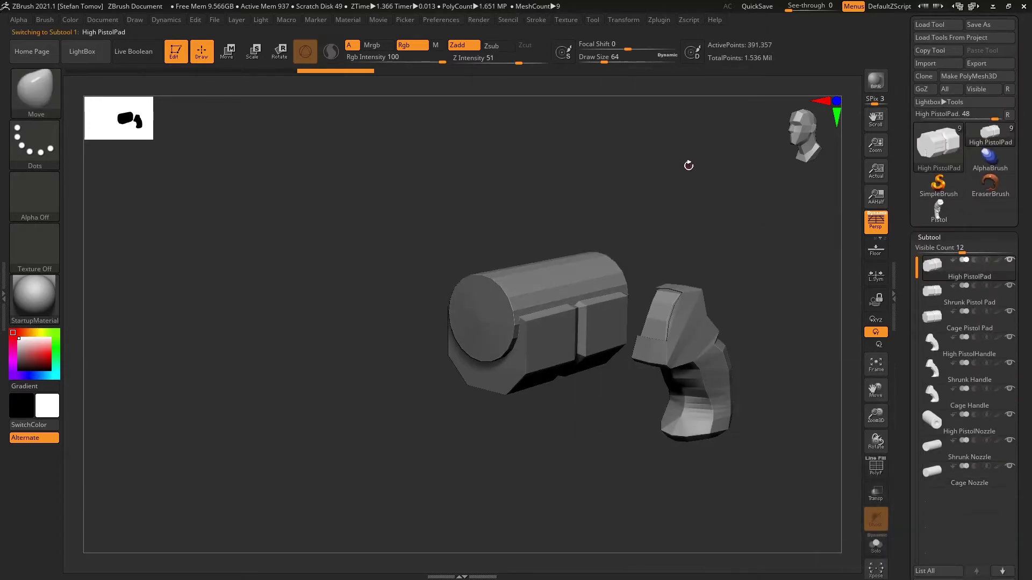
pyautogui.press('f')
# Step: Export all visible subtools as OBJ with SubTool Master into a new Desktop folder named pistol for bake meshes
pyautogui.click(659, 19)
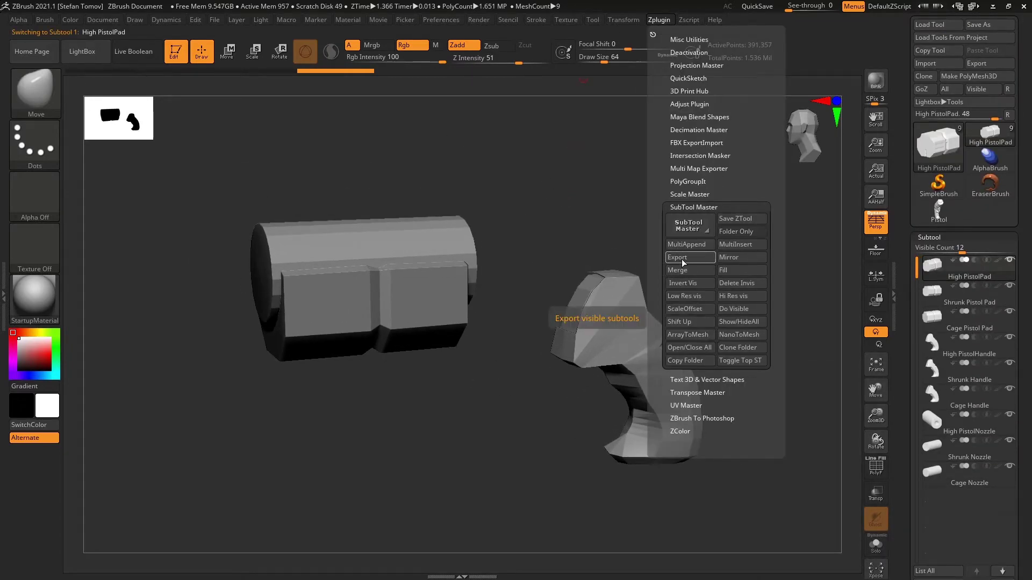
pyautogui.click(683, 258)
pyautogui.click(456, 279)
pyautogui.rightClick(514, 213)
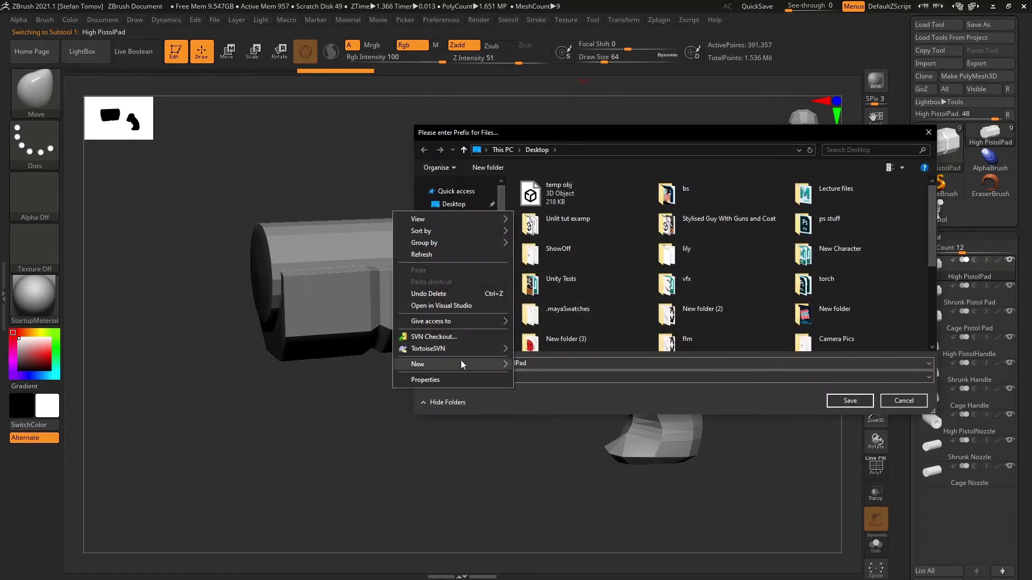
pyautogui.click(537, 365)
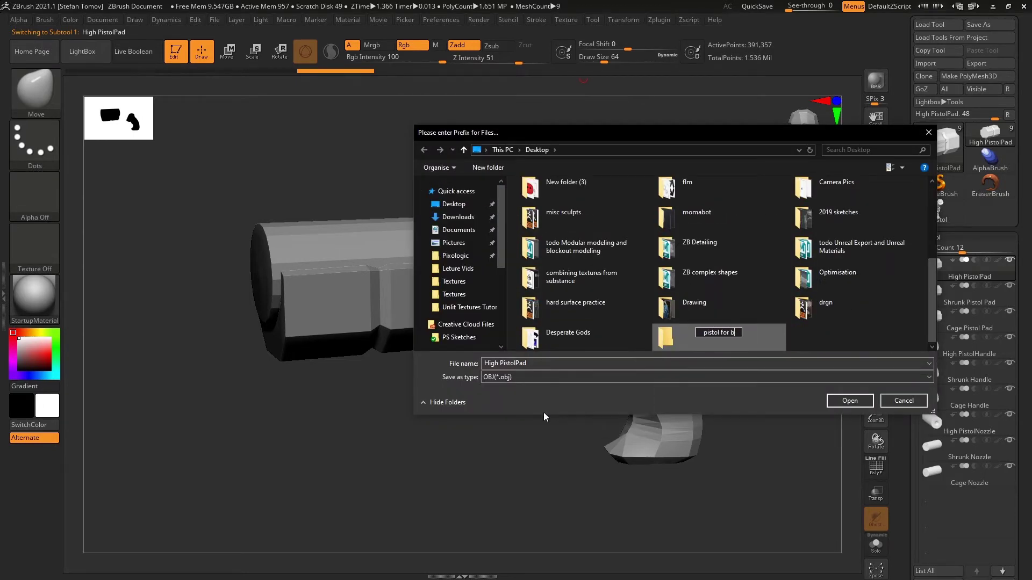
pyautogui.press('Return')
pyautogui.press('Return')
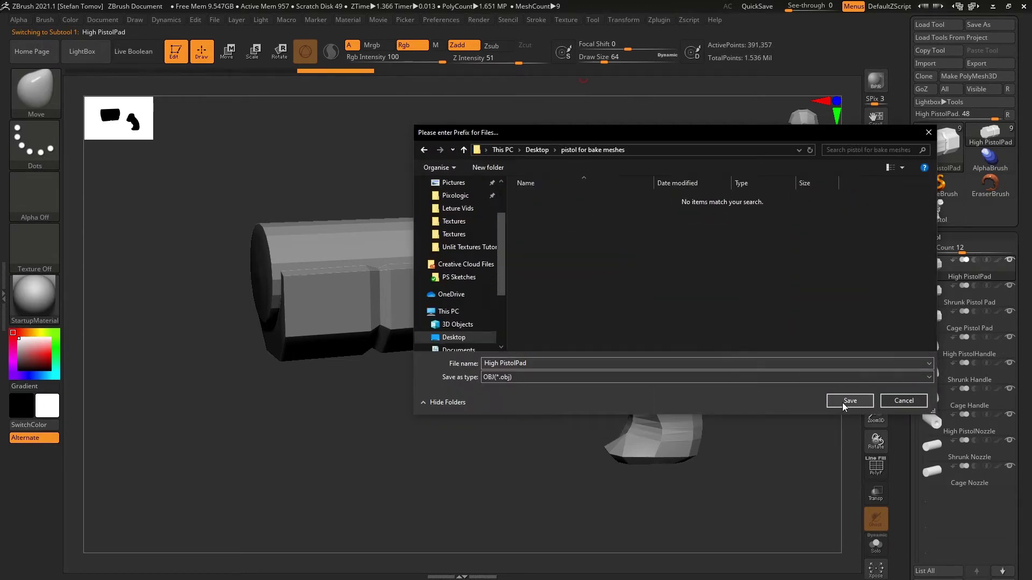
pyautogui.click(847, 402)
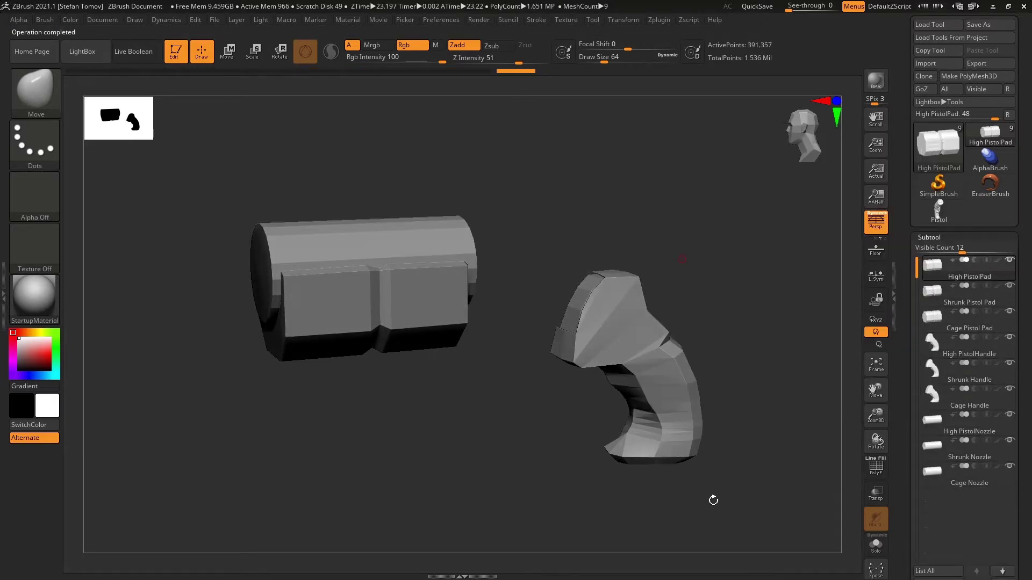
# Step: Minimise ZBrush and review the exported files in the pistol for bake meshes folder, in details view sorted by type
pyautogui.click(992, 5)
pyautogui.click(990, 5)
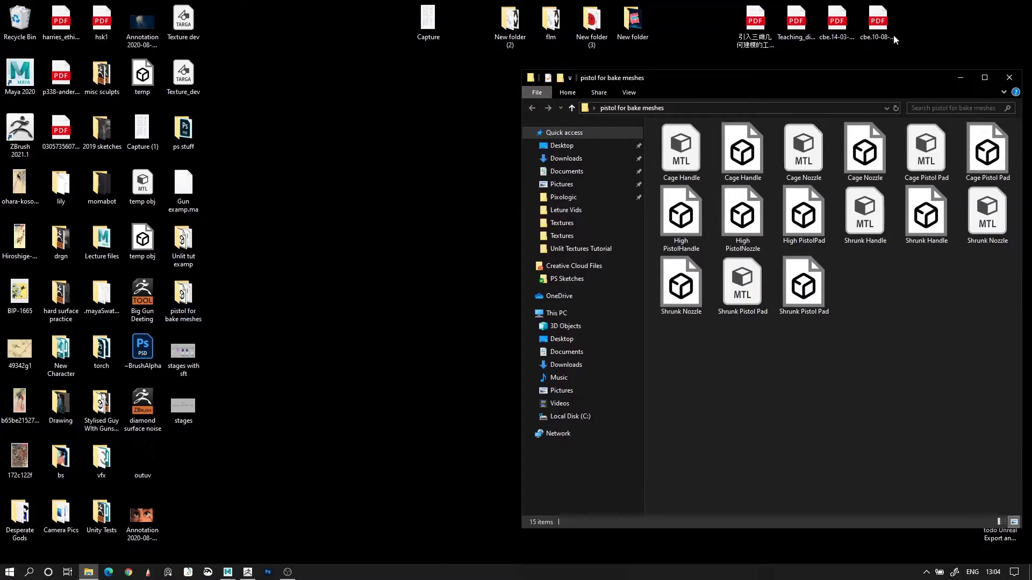
pyautogui.click(686, 515)
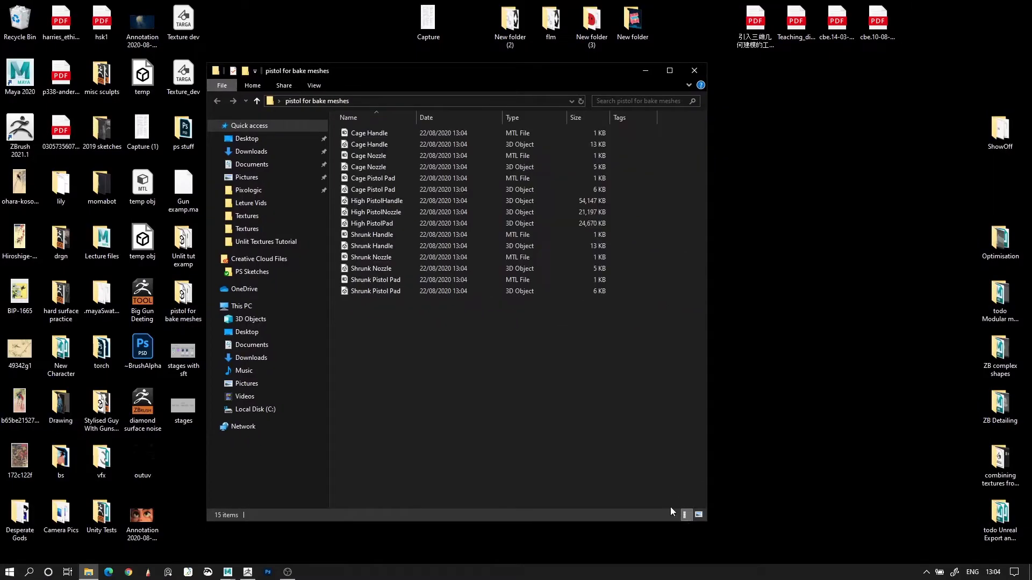
pyautogui.click(527, 119)
pyautogui.click(527, 120)
pyautogui.click(524, 118)
pyautogui.moveTo(336, 134); pyautogui.dragTo(416, 225)
pyautogui.click(464, 370)
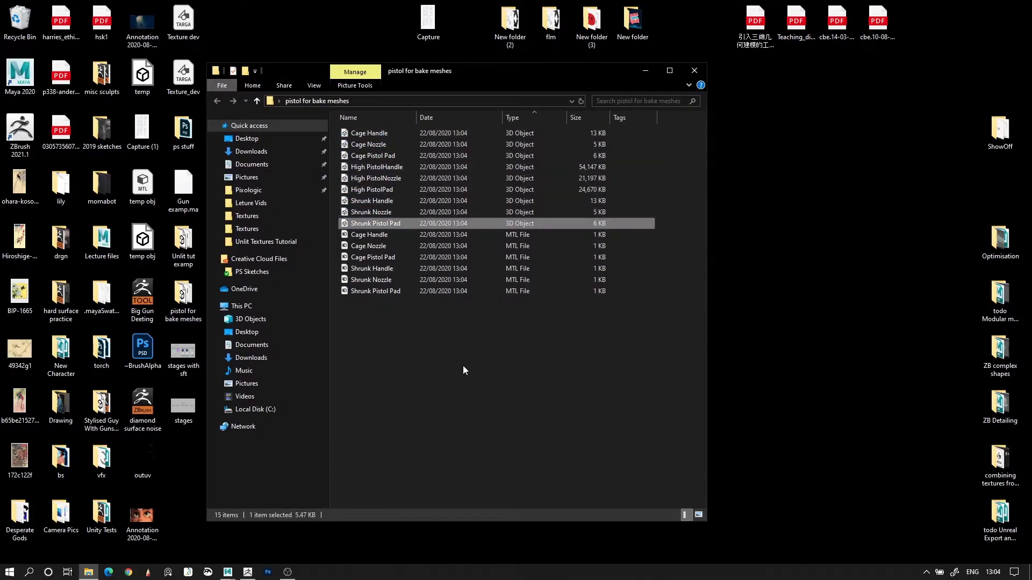
pyautogui.click(465, 371)
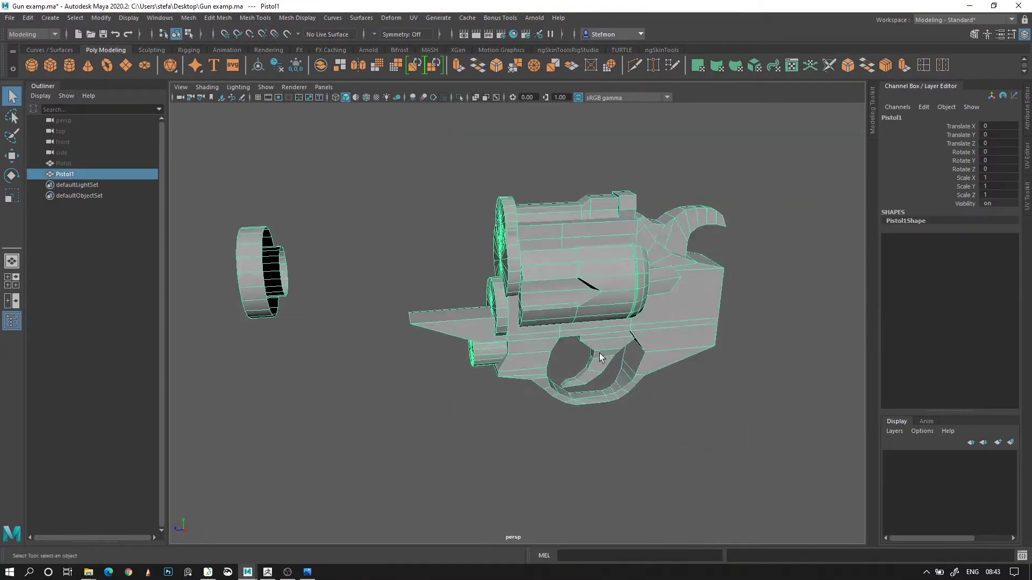
# Step: Switch to Maya, move the separated Pistol1 parts away from each other and combine them into one mesh
pyautogui.keyDown('alt'); pyautogui.moveTo(599, 353); pyautogui.dragTo(499, 331, button='right'); pyautogui.keyUp('alt')
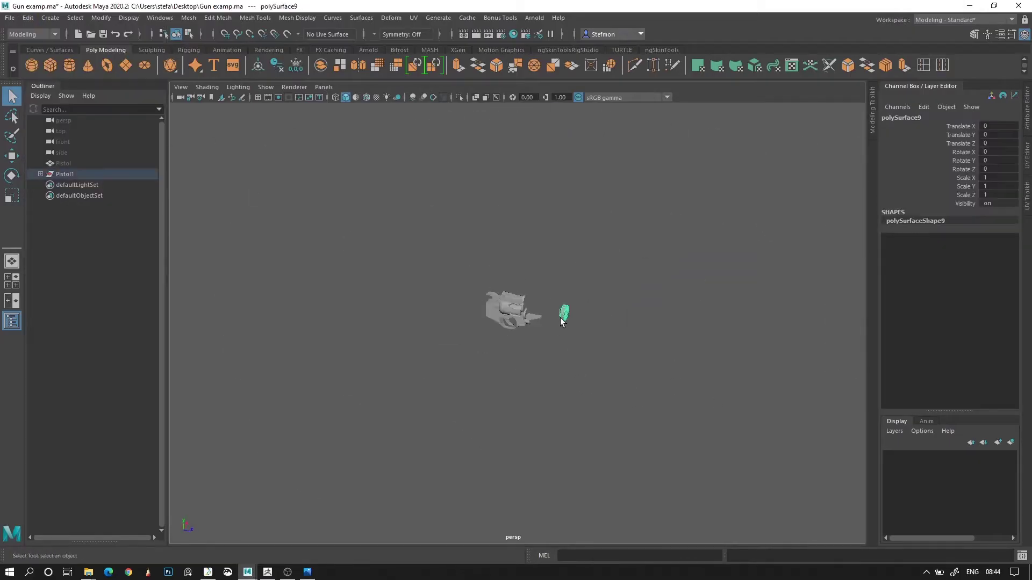
pyautogui.click(779, 299)
pyautogui.press('w')
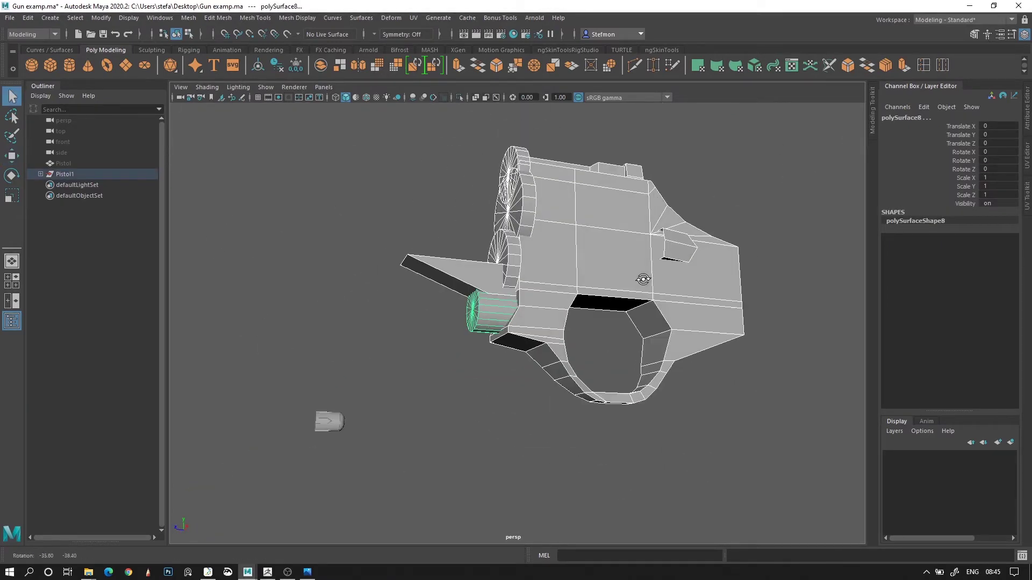
pyautogui.click(188, 18)
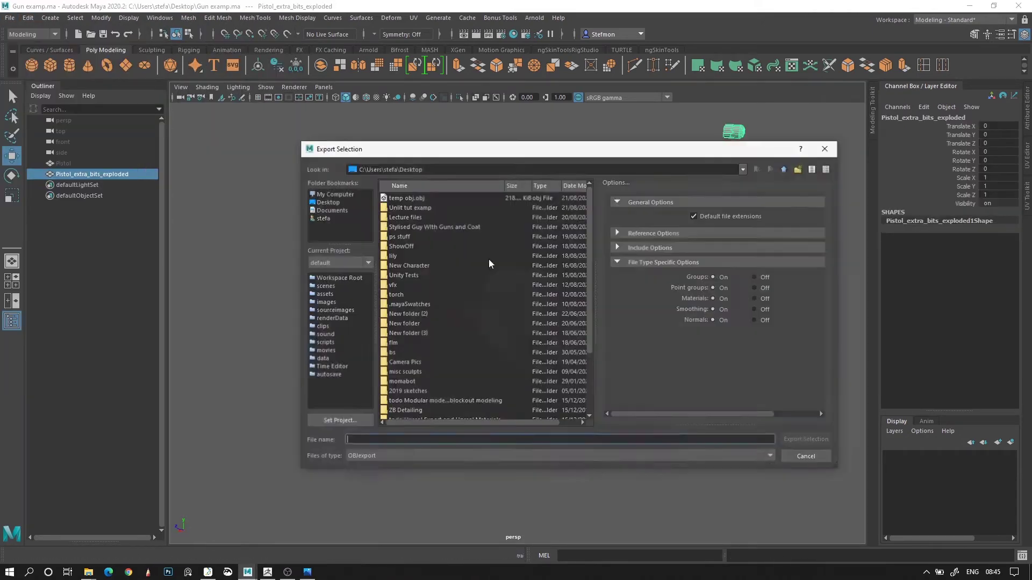
# Step: Export the selected Pistol_extra_bits_exploded mesh using the OBJexport file type
pyautogui.click(559, 456)
pyautogui.click(376, 498)
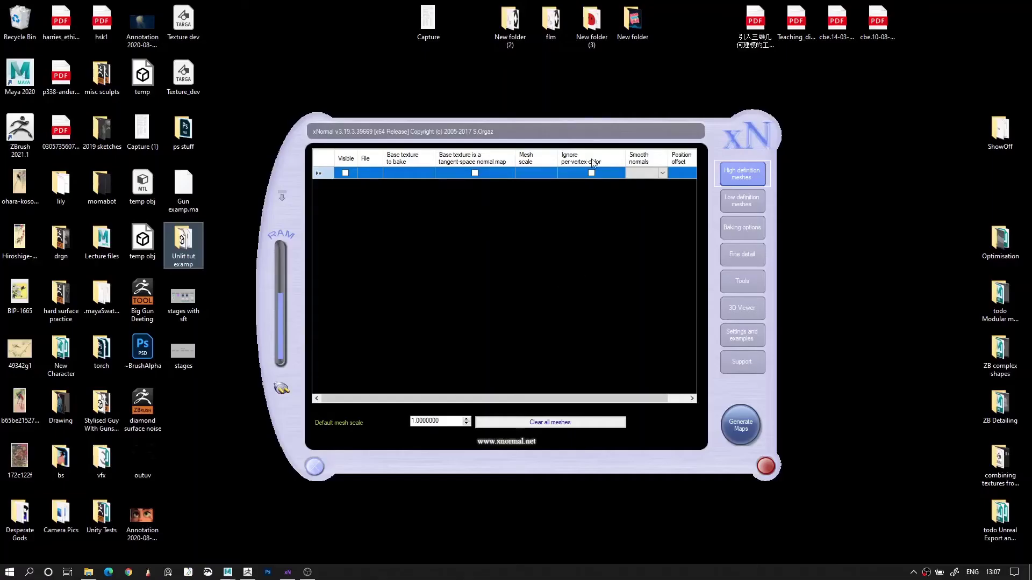
# Step: Switch to xNormal, open the Unlit tut examp folder beside it, sort the files by type and select the 3D Object files
pyautogui.moveTo(585, 120); pyautogui.dragTo(595, 124)
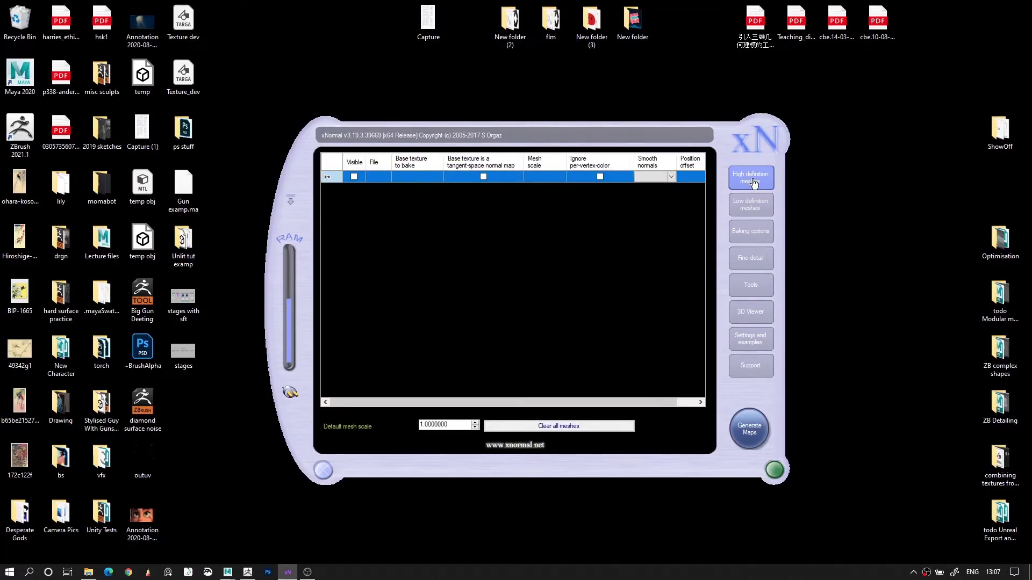
pyautogui.doubleClick(183, 258)
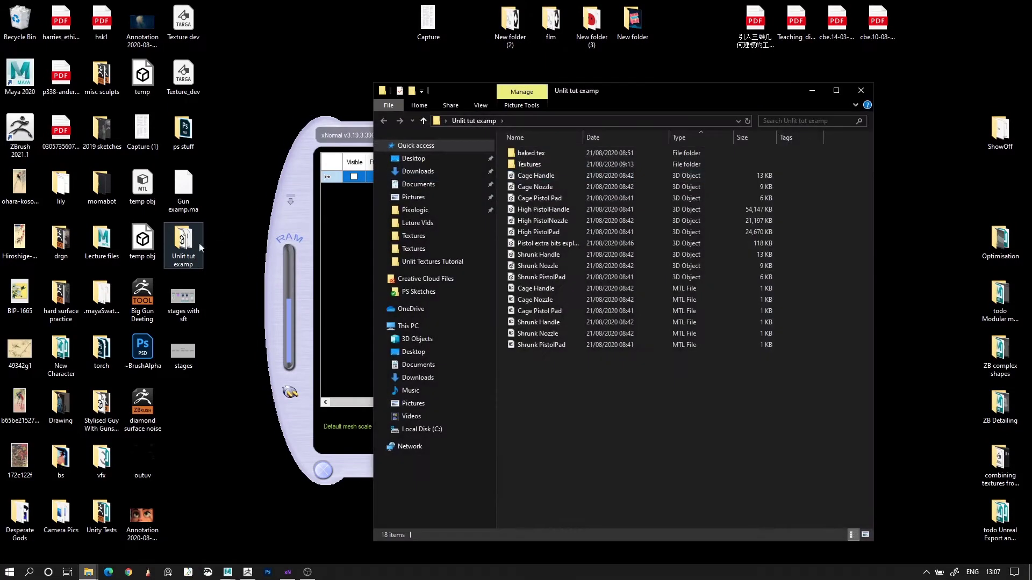
pyautogui.moveTo(641, 87); pyautogui.dragTo(742, 80)
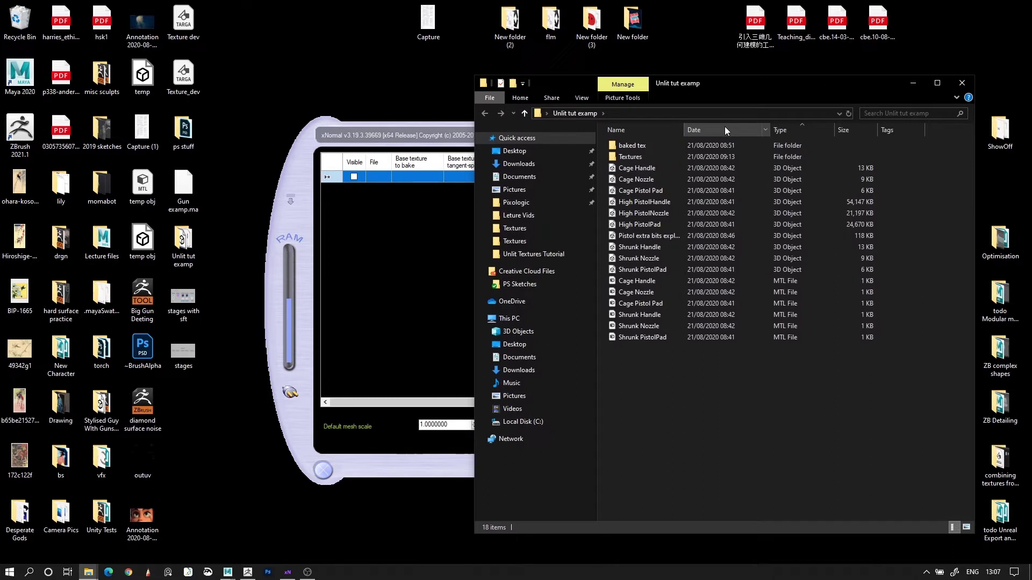
pyautogui.click(793, 129)
pyautogui.click(792, 129)
pyautogui.moveTo(641, 168); pyautogui.dragTo(637, 266)
pyautogui.keyDown('shift'); pyautogui.click(636, 269); pyautogui.keyUp('shift')
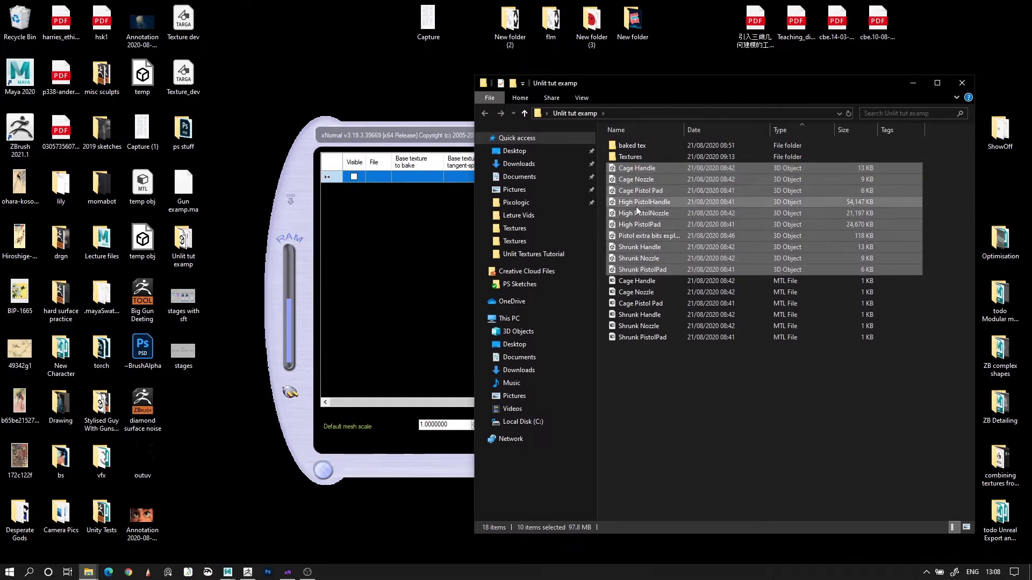
# Step: Load High PistolHandle, High PistolNozzle and High PistolPad from the folder as xNormal high definition meshes
pyautogui.click(636, 207)
pyautogui.keyDown('shift'); pyautogui.click(633, 228); pyautogui.keyUp('shift')
pyautogui.moveTo(642, 203); pyautogui.dragTo(430, 222)
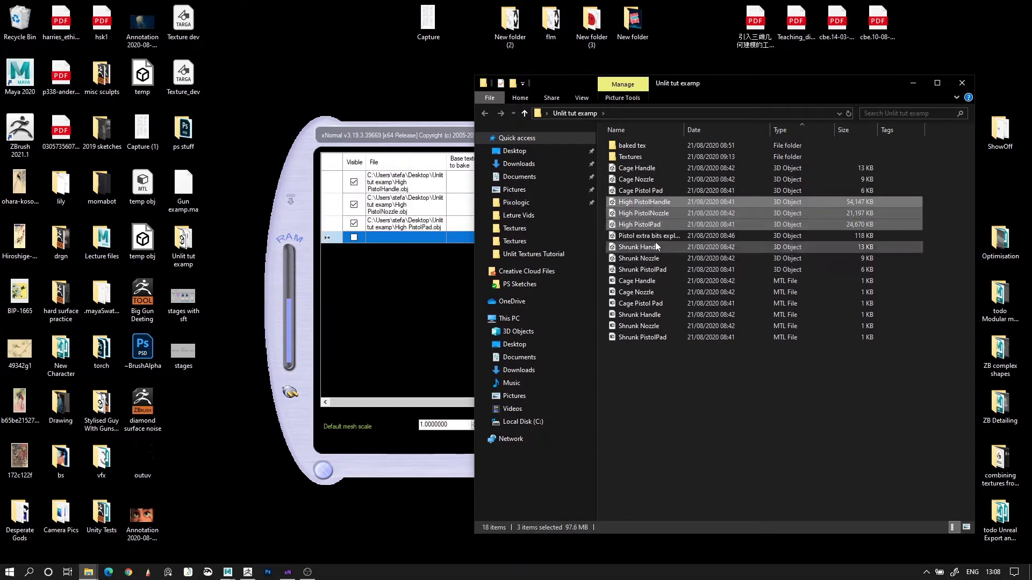
# Step: Set Smooth normals to Average normals for all three high definition pistol meshes
pyautogui.click(429, 145)
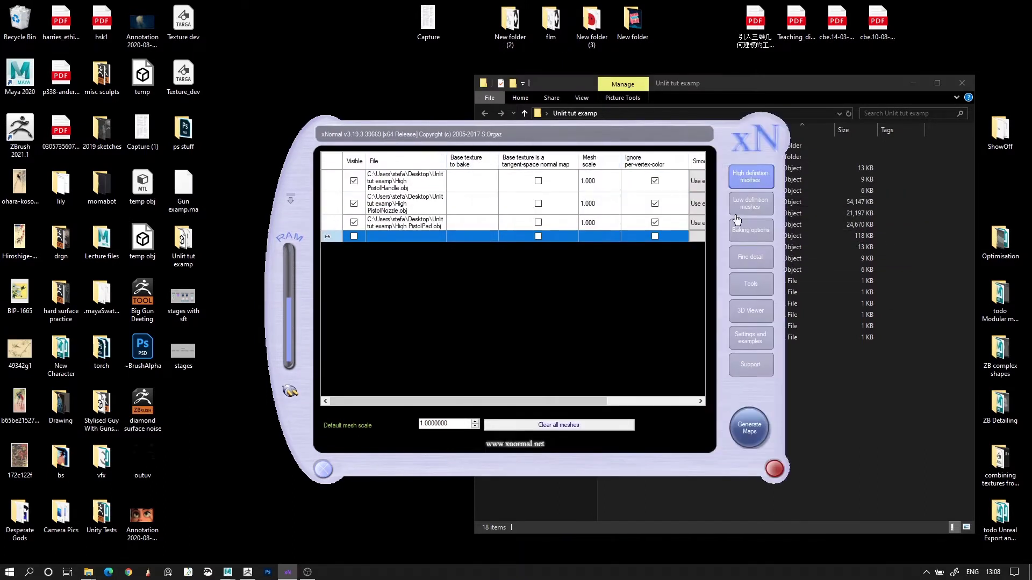
pyautogui.moveTo(627, 165); pyautogui.dragTo(590, 168)
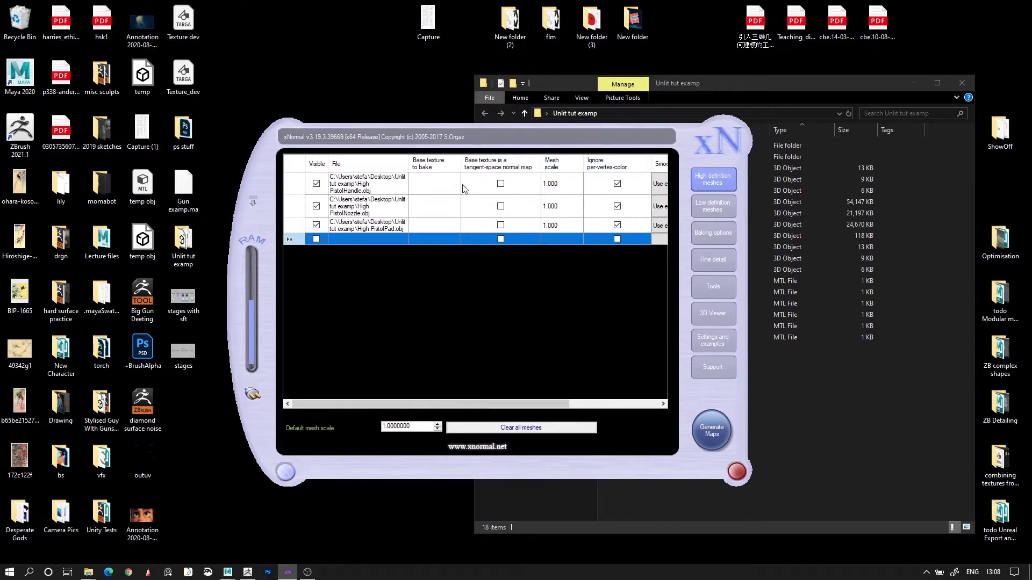
pyautogui.moveTo(422, 408); pyautogui.dragTo(483, 408)
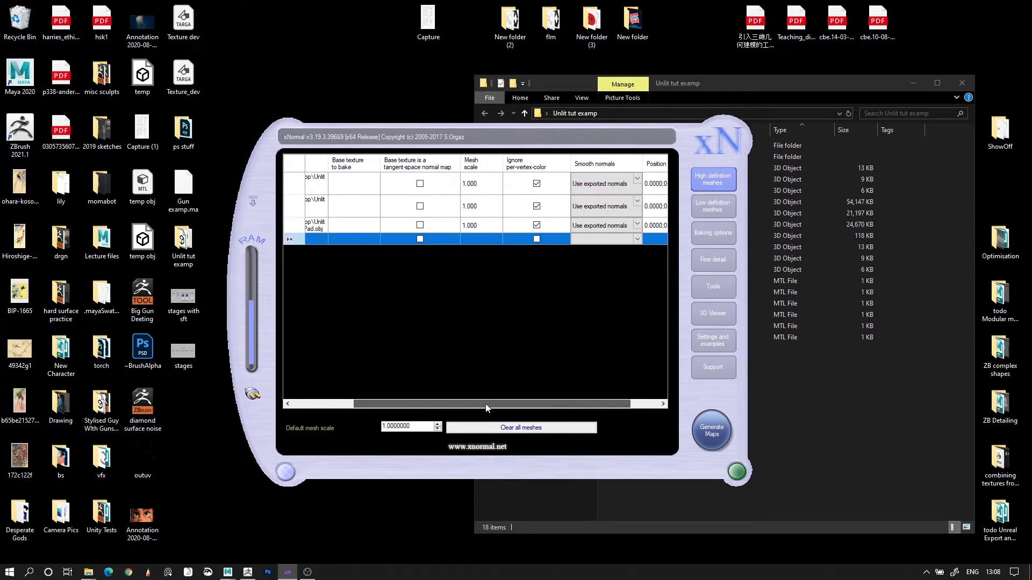
pyautogui.click(638, 181)
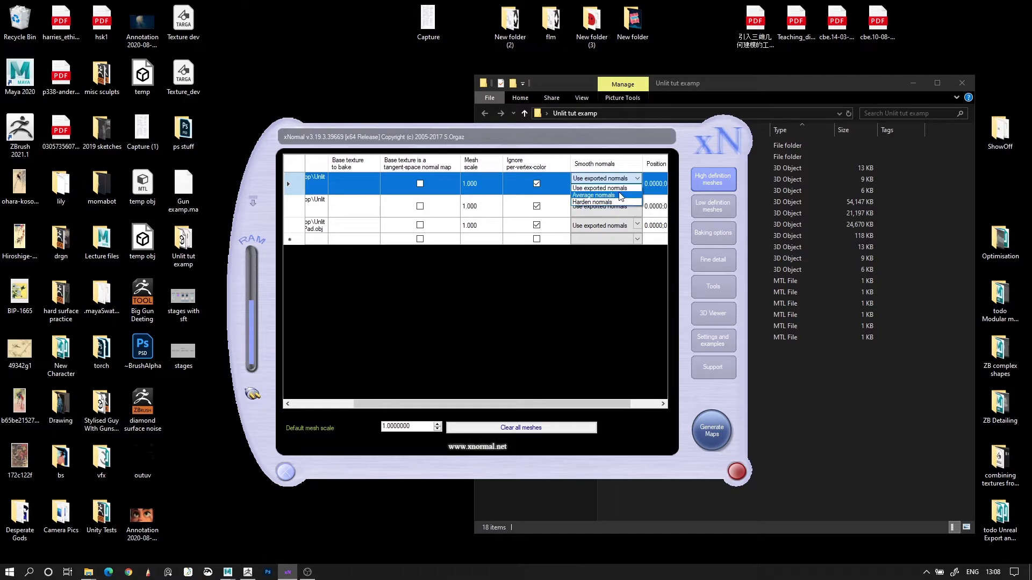
pyautogui.click(621, 195)
pyautogui.click(638, 205)
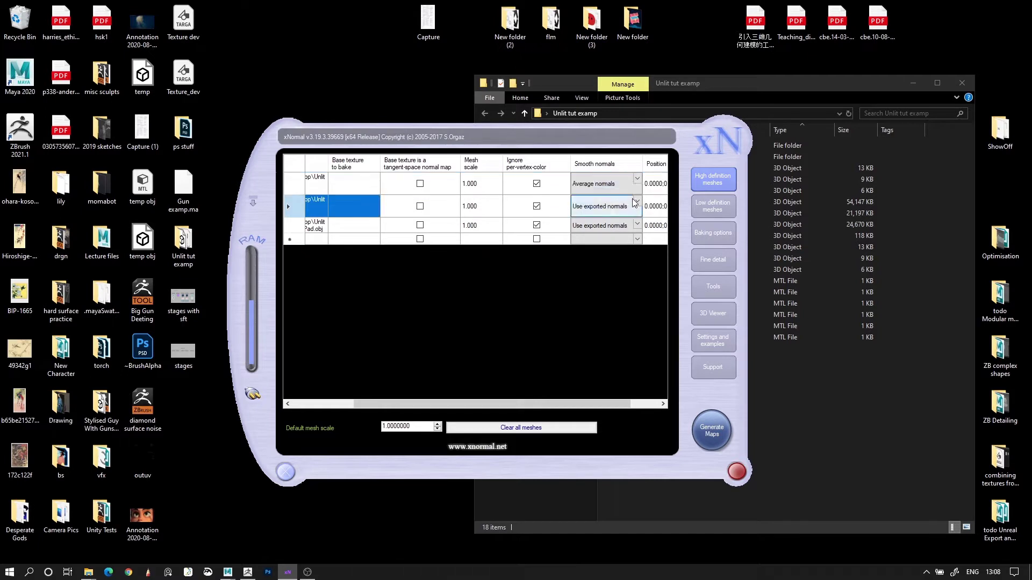
pyautogui.click(638, 228)
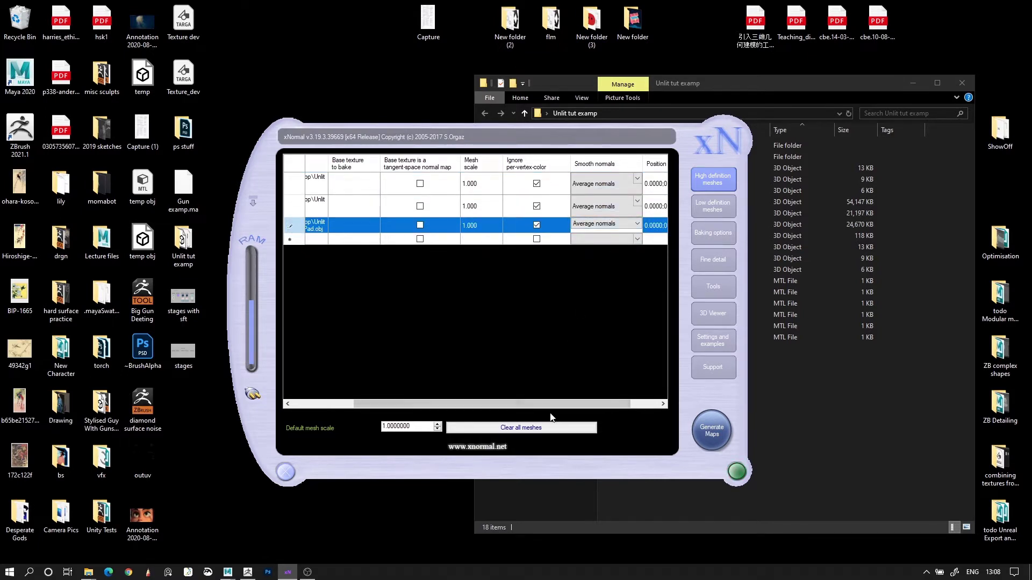
pyautogui.moveTo(518, 408); pyautogui.dragTo(457, 408)
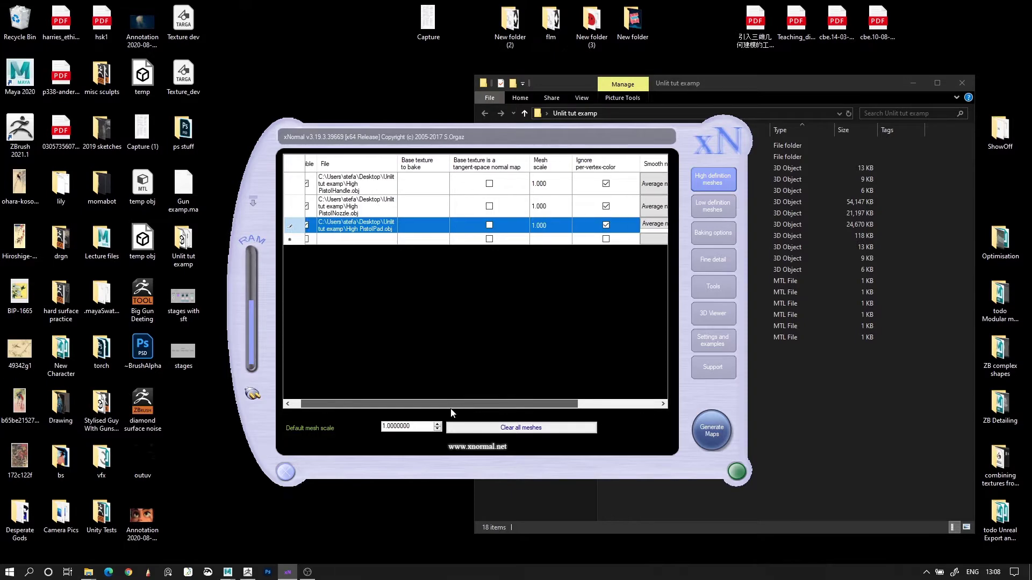
# Step: Load Shrunk Handle, Shrunk Nozzle and Shrunk PistolPad from the folder as low definition meshes
pyautogui.click(707, 210)
pyautogui.click(825, 388)
pyautogui.click(663, 249)
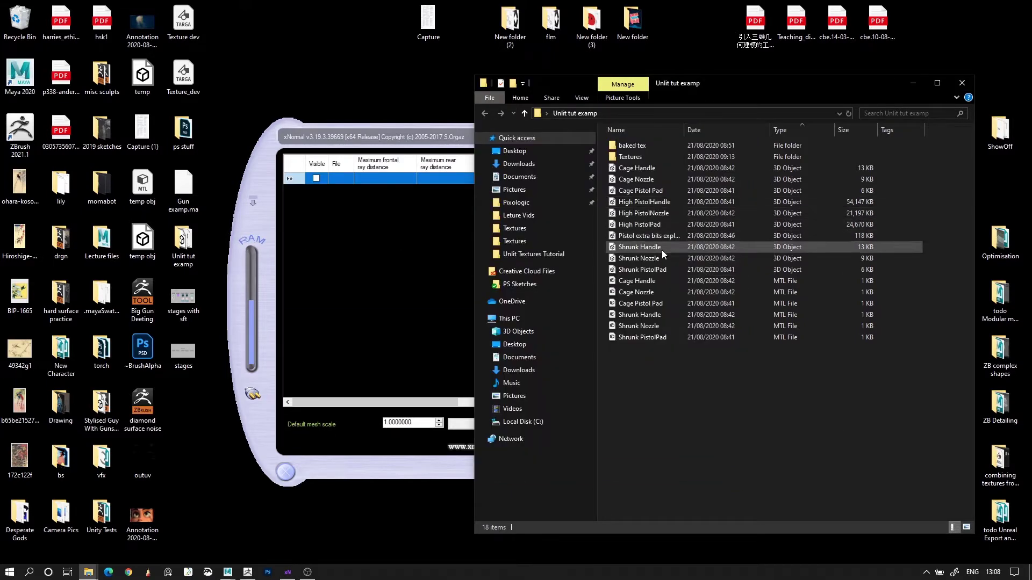
pyautogui.keyDown('shift'); pyautogui.click(656, 269); pyautogui.keyUp('shift')
pyautogui.moveTo(656, 256); pyautogui.dragTo(320, 214)
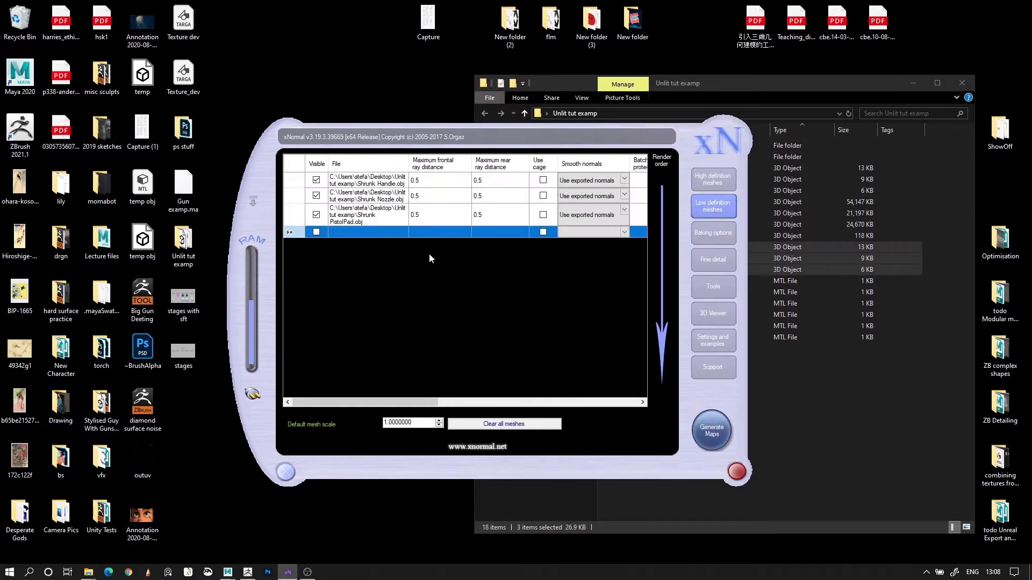
# Step: Set the three shrunk low definition meshes to Average normals and enable Use cage for each
pyautogui.click(623, 183)
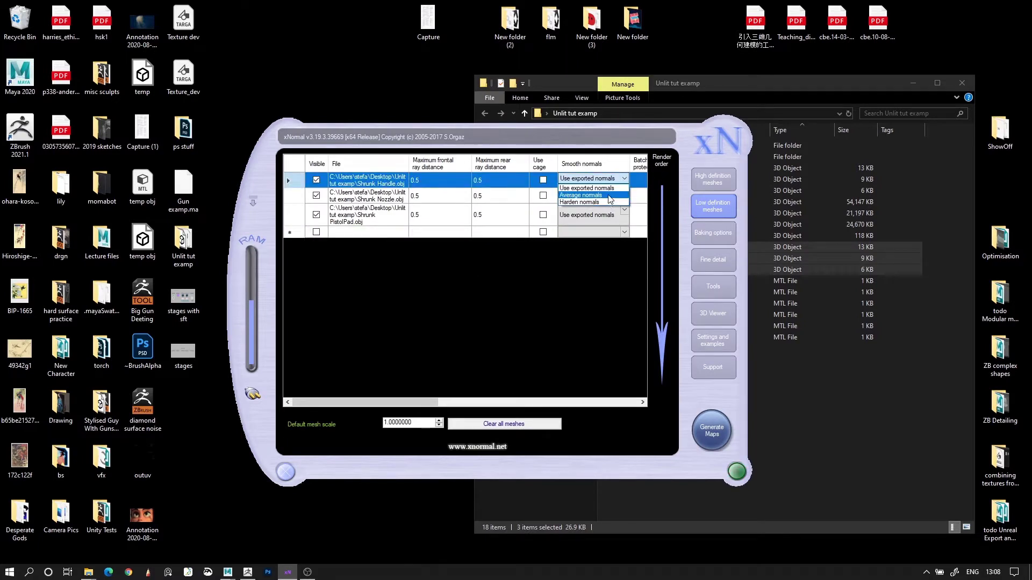
pyautogui.click(610, 197)
pyautogui.click(622, 202)
pyautogui.click(600, 211)
pyautogui.click(624, 214)
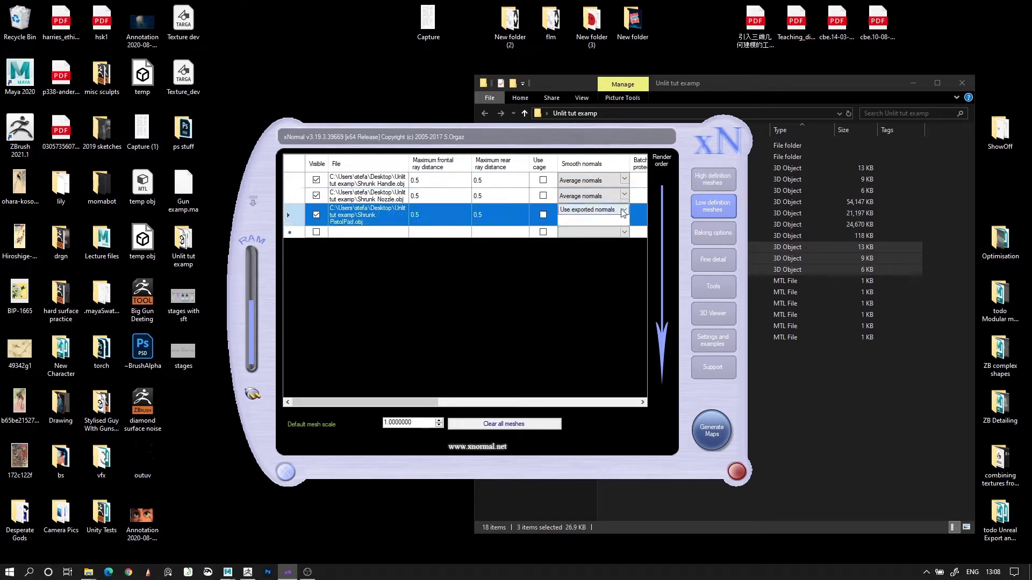
pyautogui.click(623, 211)
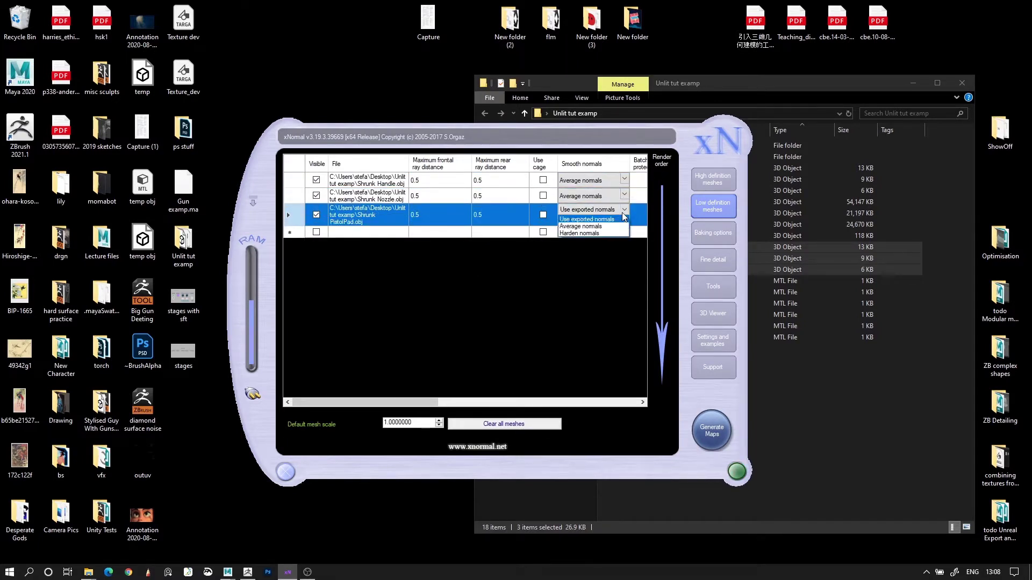
pyautogui.click(543, 180)
pyautogui.click(543, 195)
pyautogui.click(543, 215)
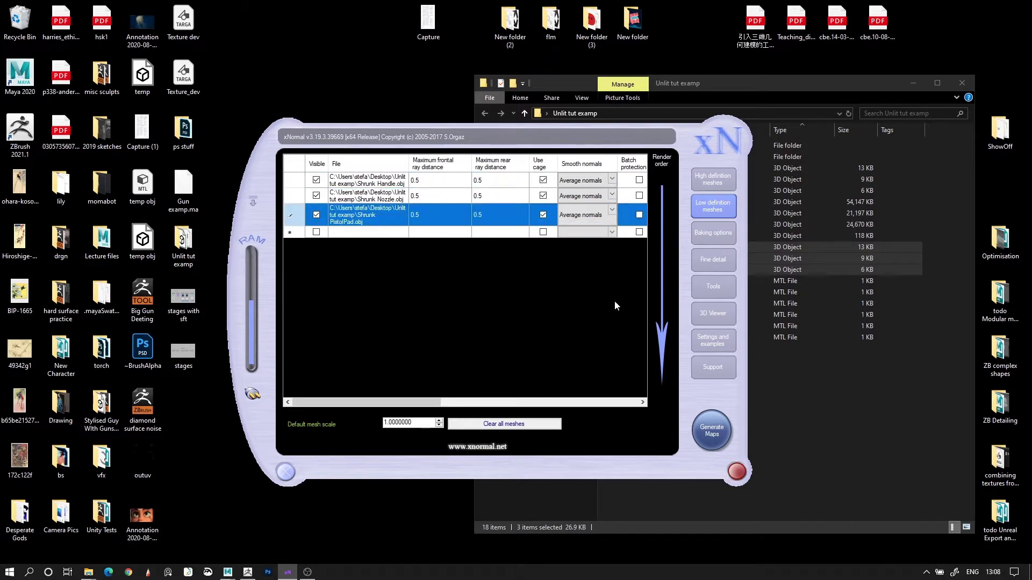
# Step: Assign Cage Handle as the external cage file for the Shrunk Handle mesh and accept the topology warning
pyautogui.click(438, 184)
pyautogui.rightClick(427, 183)
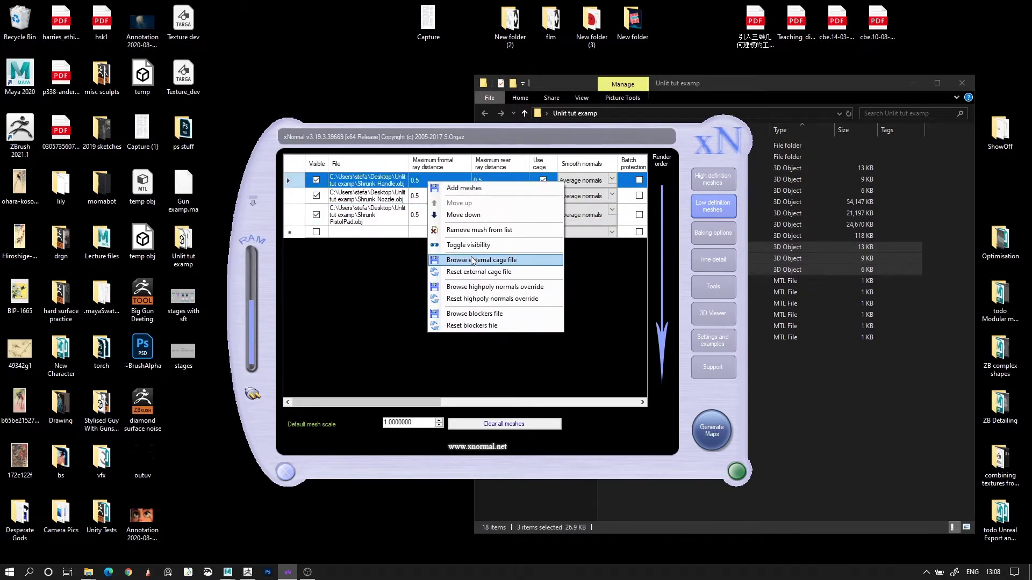
pyautogui.click(477, 258)
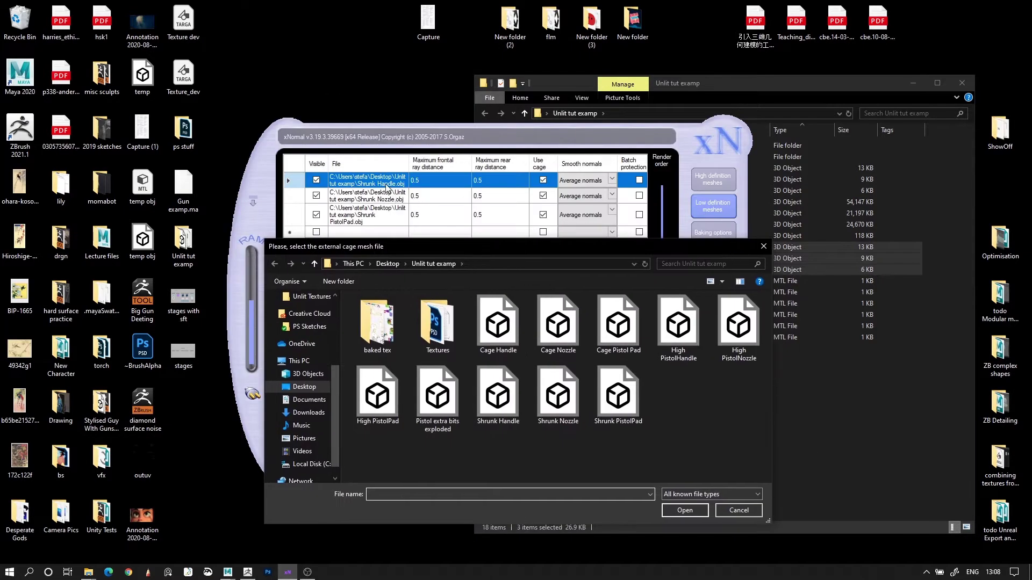
pyautogui.doubleClick(498, 349)
pyautogui.click(599, 328)
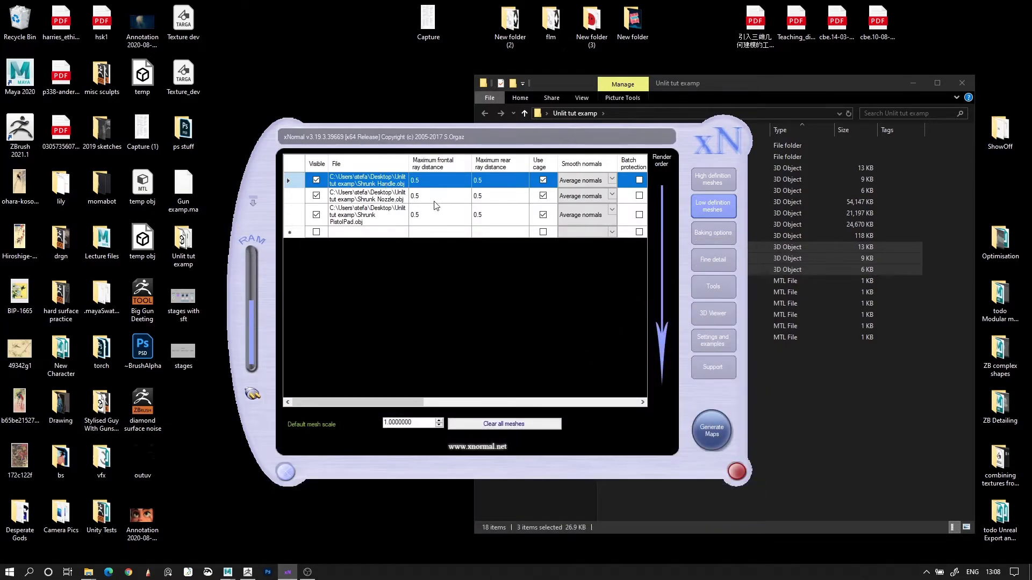
# Step: Assign Cage Nozzle as the external cage file for the Shrunk Nozzle mesh and accept the topology warning
pyautogui.click(438, 197)
pyautogui.rightClick(438, 196)
pyautogui.click(478, 274)
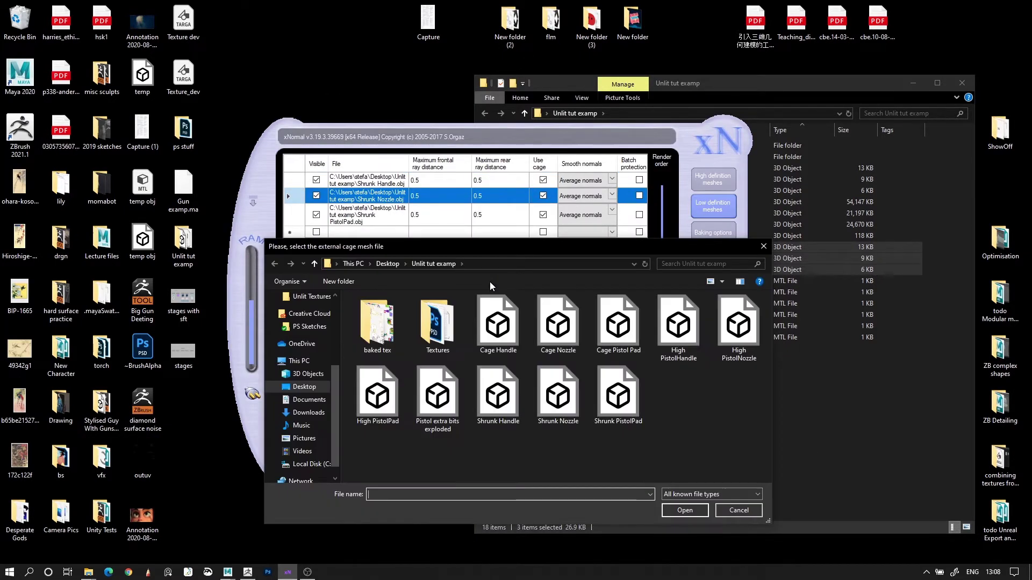
pyautogui.doubleClick(567, 329)
pyautogui.click(602, 329)
# Step: Assign Cage Pistol Pad as the external cage file for the Shrunk PistolPad mesh and accept the topology warning
pyautogui.click(453, 216)
pyautogui.rightClick(453, 216)
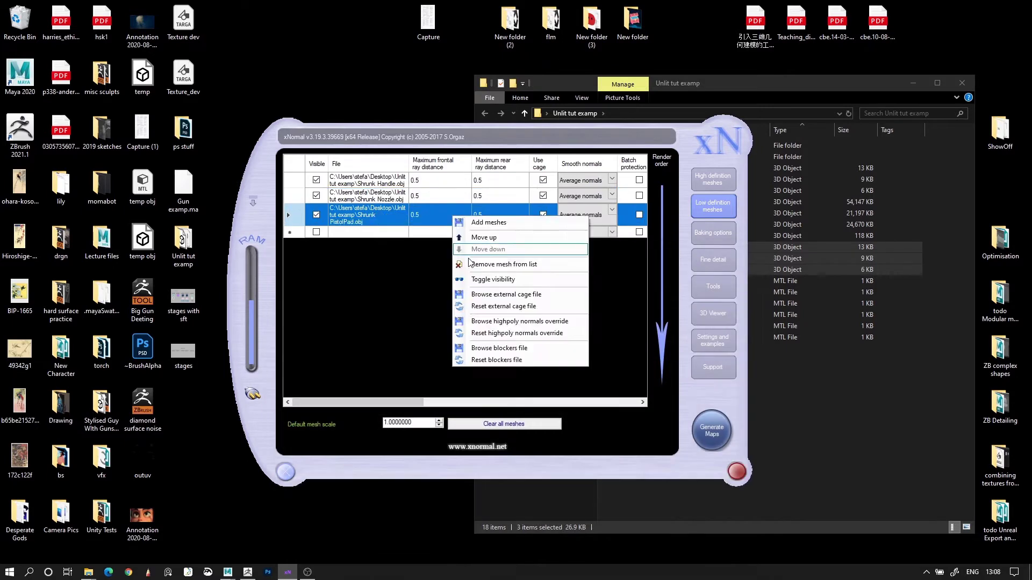
pyautogui.click(500, 295)
pyautogui.doubleClick(599, 335)
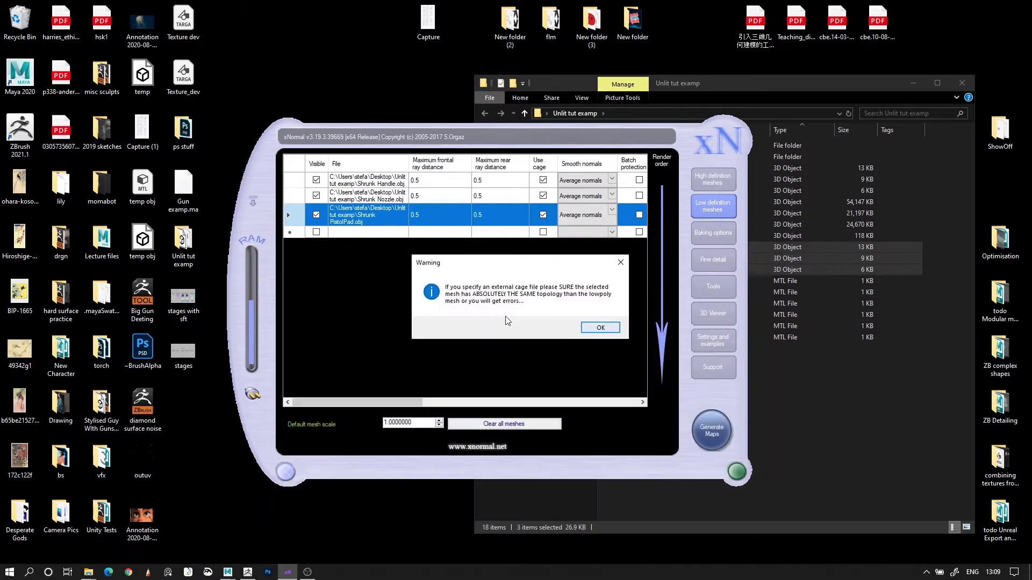
pyautogui.click(600, 328)
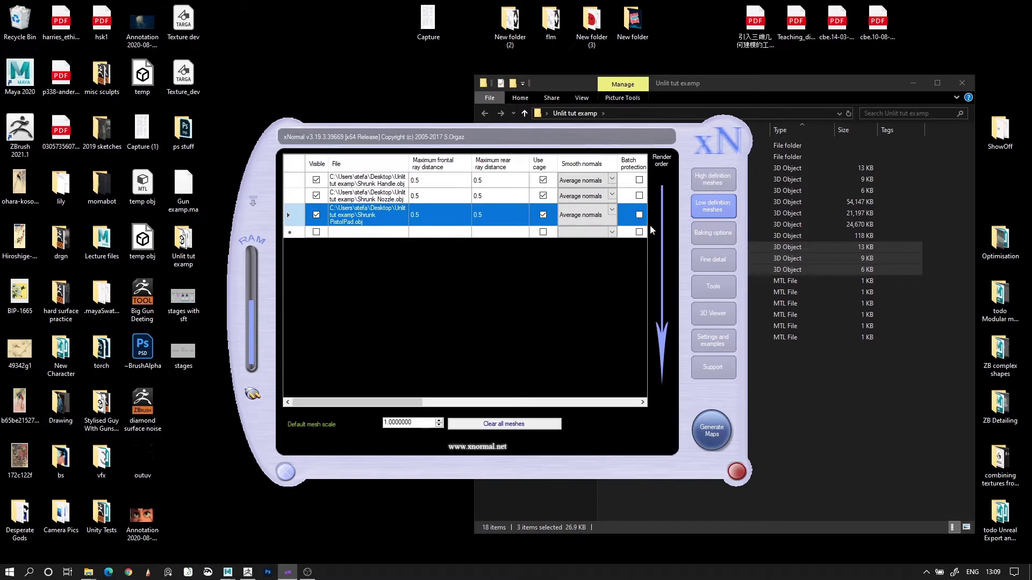
# Step: Add the Pistol extra bits exploded file to both the high definition and the low definition mesh lists
pyautogui.click(712, 179)
pyautogui.click(778, 422)
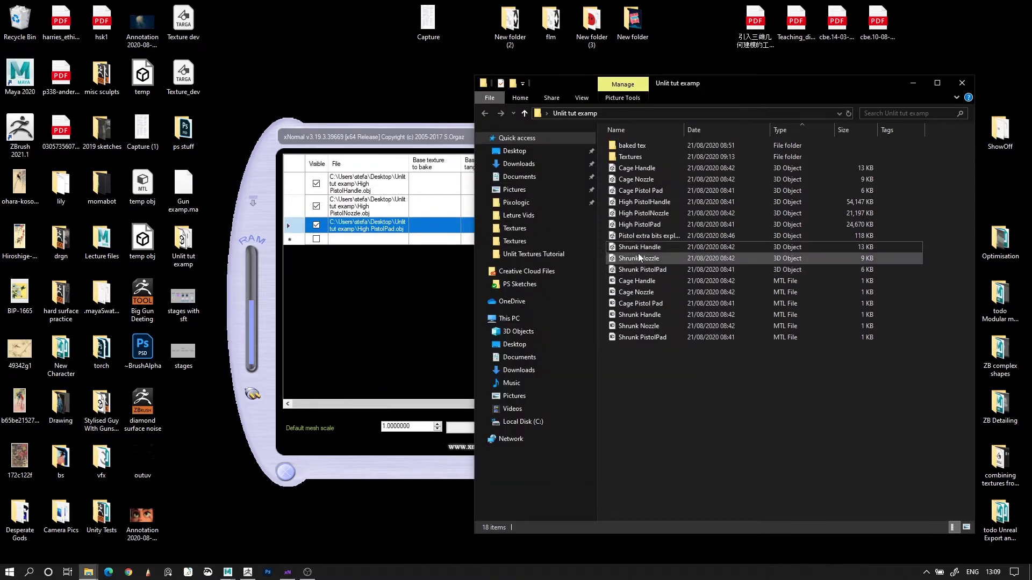
pyautogui.moveTo(643, 236); pyautogui.dragTo(426, 345)
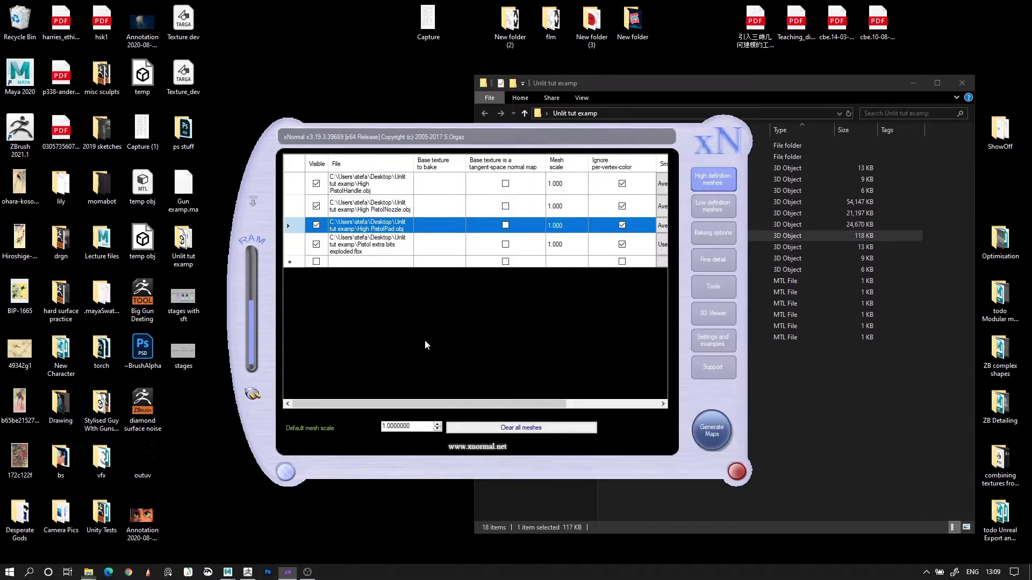
pyautogui.click(705, 214)
pyautogui.click(648, 238)
pyautogui.moveTo(684, 237); pyautogui.dragTo(424, 305)
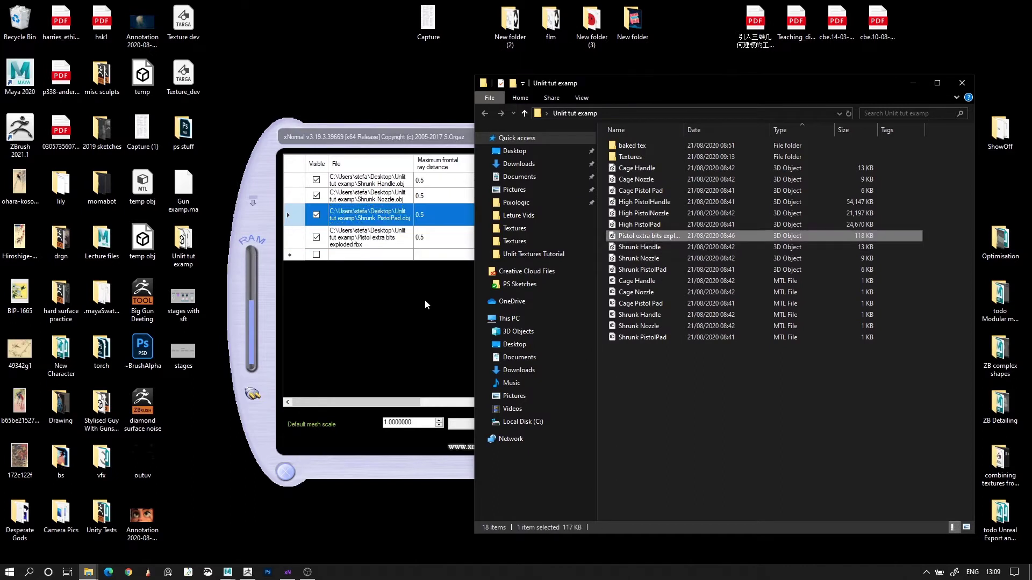
pyautogui.click(441, 329)
pyautogui.moveTo(553, 148); pyautogui.dragTo(510, 114)
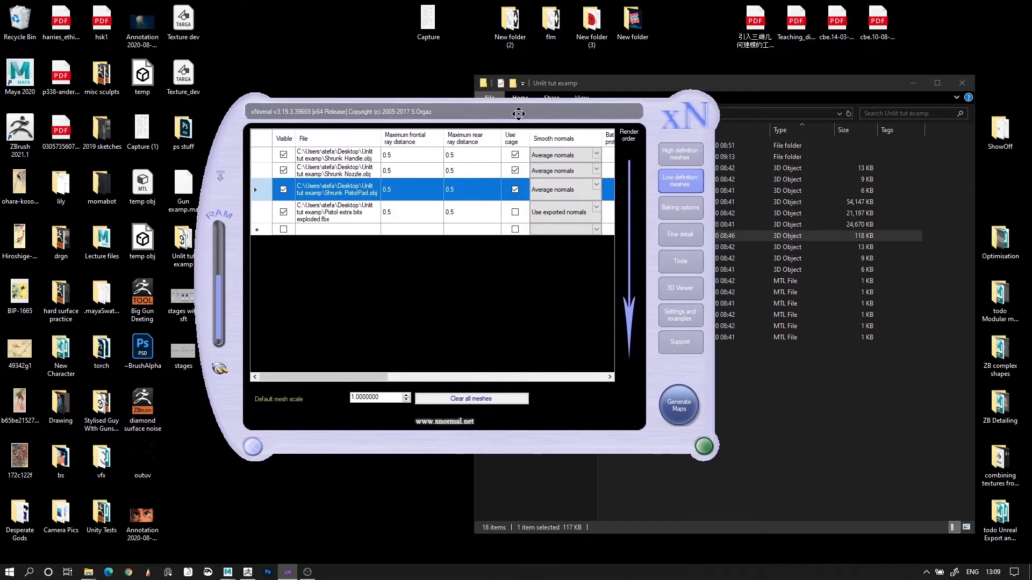
# Step: Turn off visibility of High PistolNozzle, High PistolPad and Pistol extra bits exploded among the high definition meshes, leaving only High PistolHandle
pyautogui.click(670, 199)
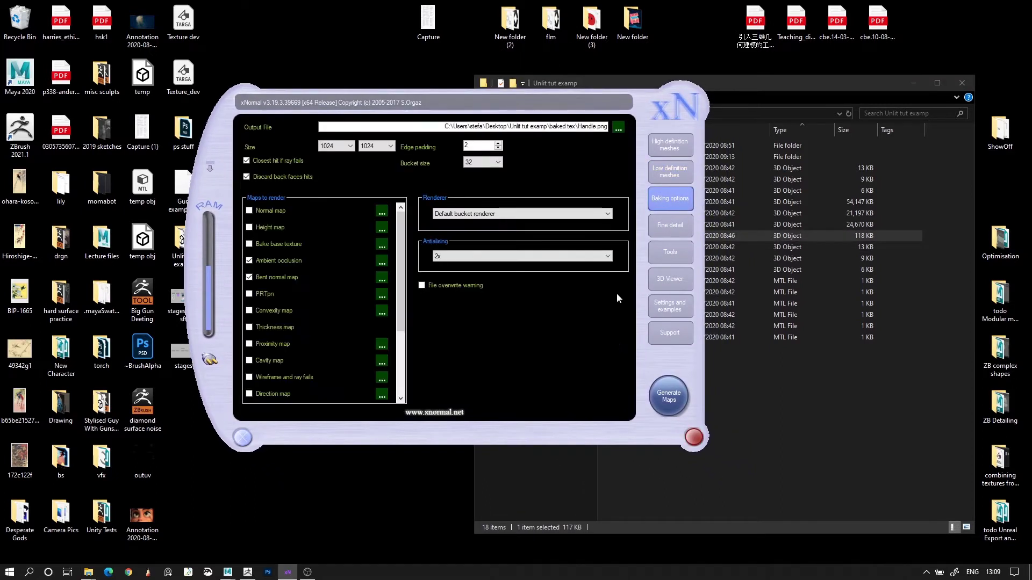
pyautogui.click(663, 155)
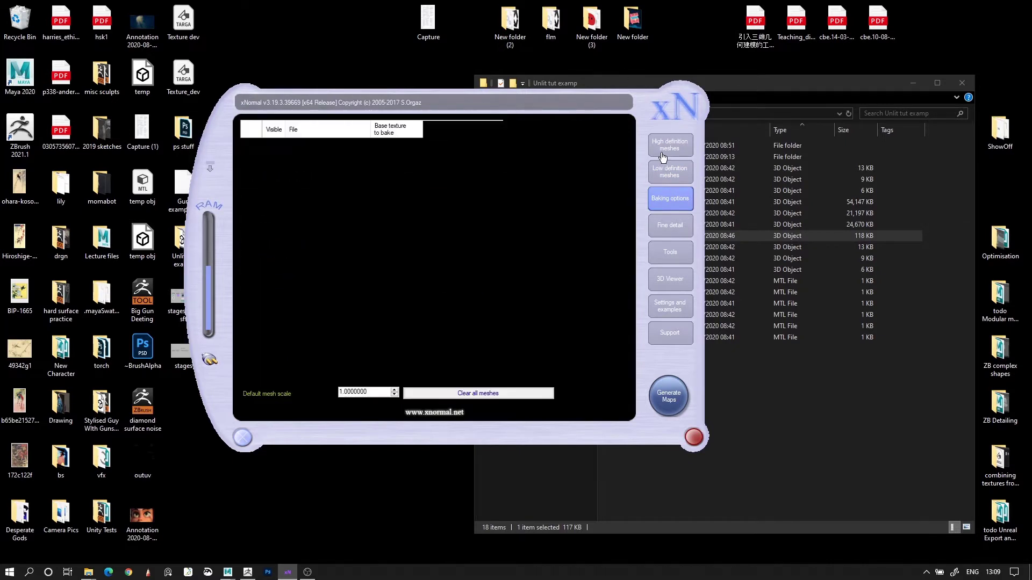
pyautogui.click(273, 172)
pyautogui.click(273, 191)
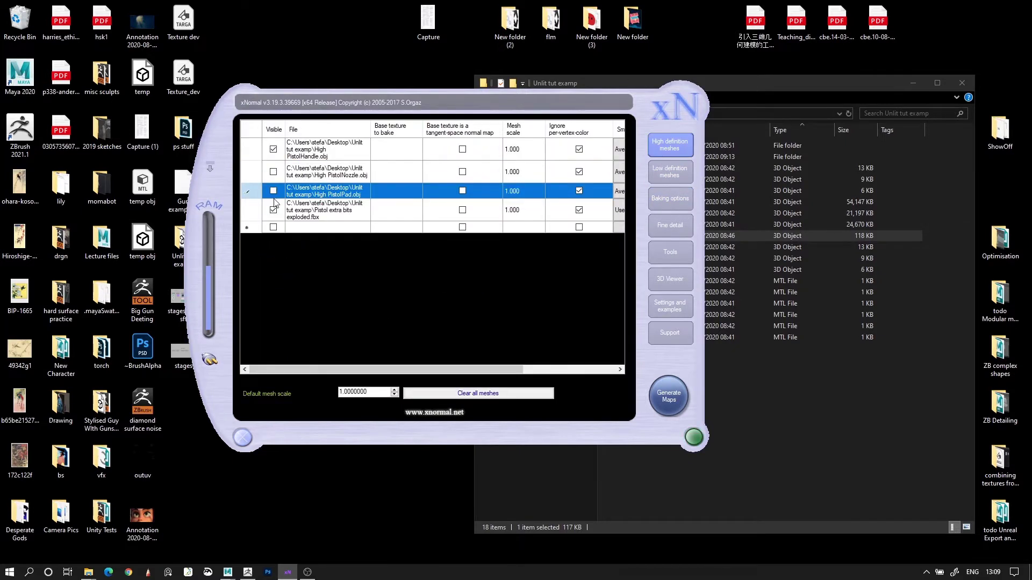
pyautogui.click(273, 210)
# Step: Turn off visibility of Shrunk Nozzle, Shrunk PistolPad and Pistol extra bits exploded among the low definition meshes, leaving only Shrunk Handle
pyautogui.click(666, 174)
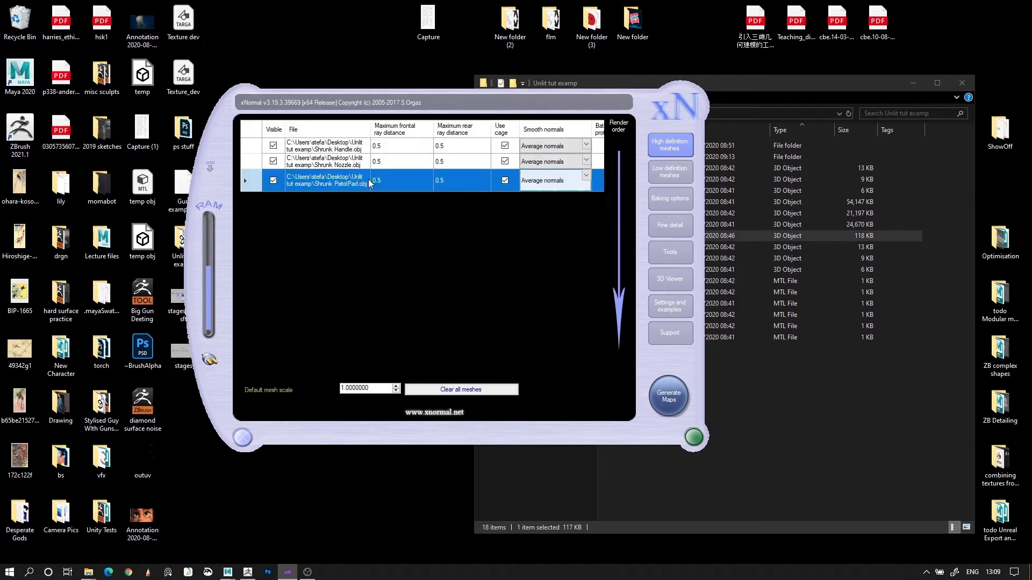
pyautogui.click(273, 161)
pyautogui.click(273, 180)
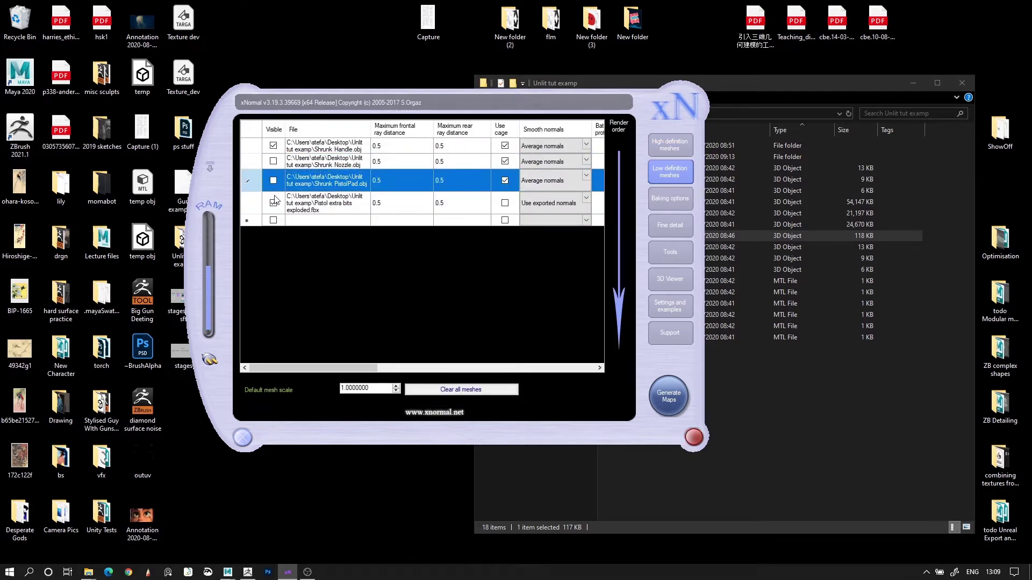
pyautogui.click(273, 203)
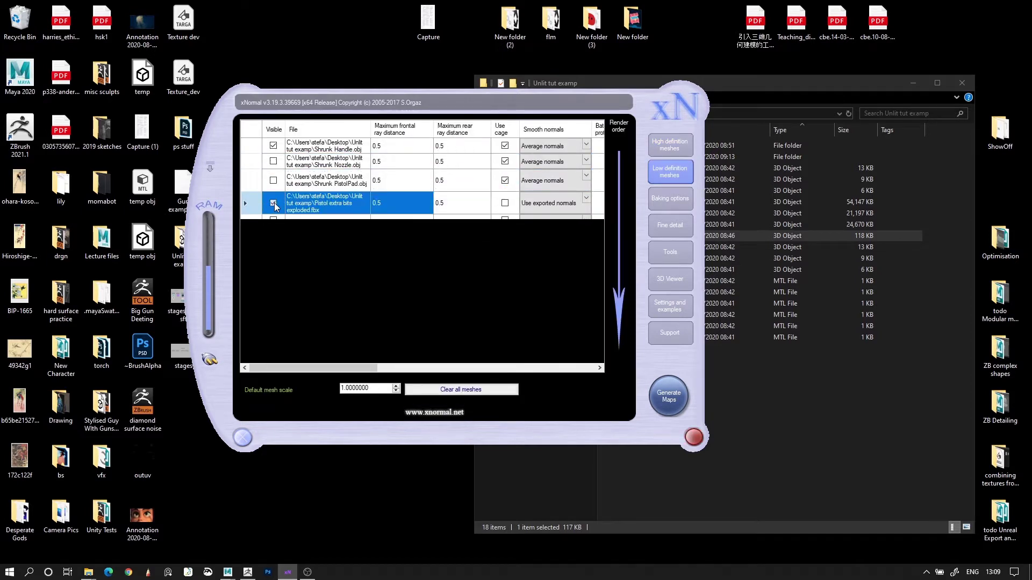
# Step: Set the bake output file to Handle as PNG in the baked tex folder and choose a map width of 1024
pyautogui.click(678, 204)
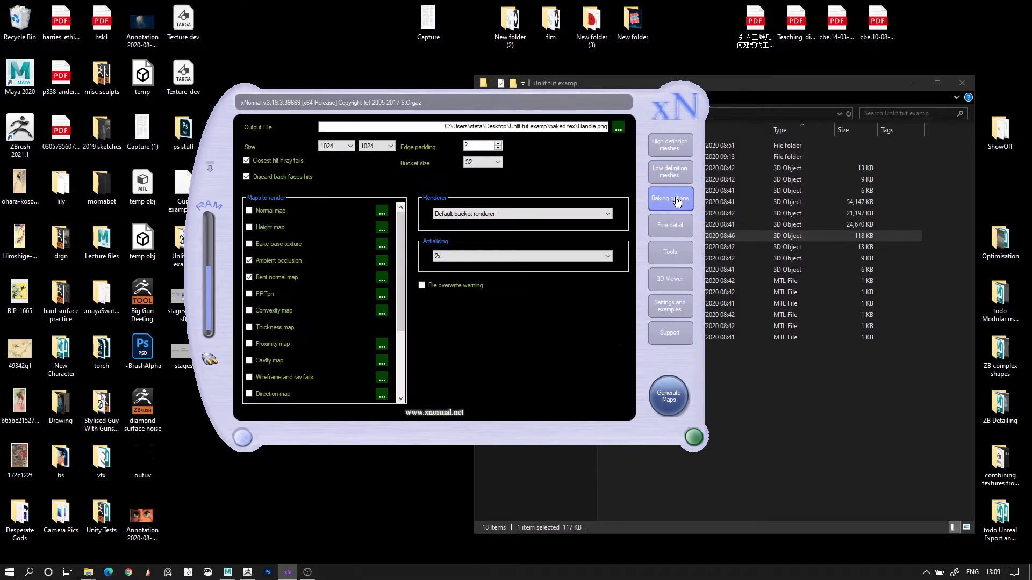
pyautogui.click(676, 152)
pyautogui.click(669, 198)
pyautogui.click(616, 128)
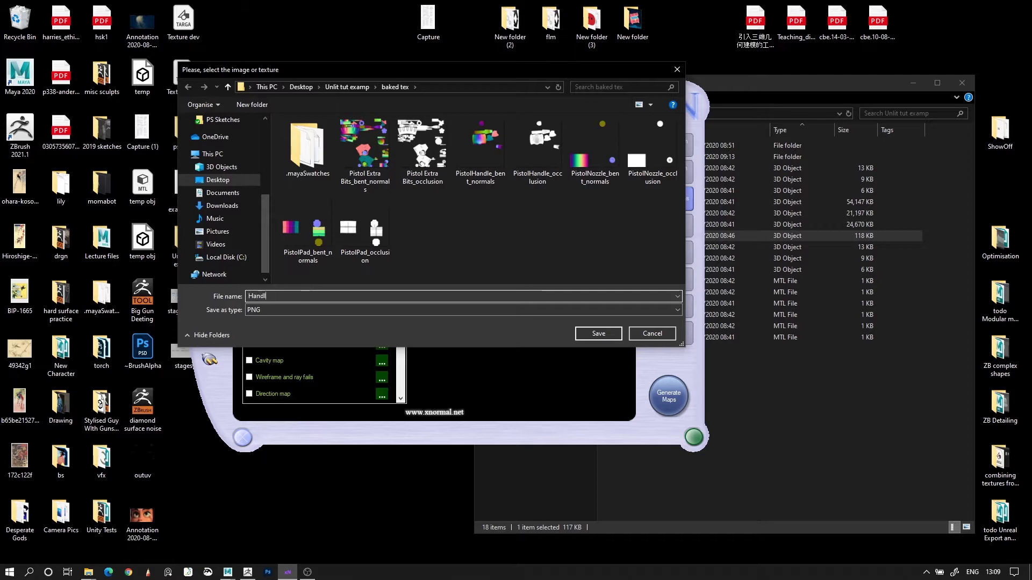
pyautogui.write('e')
pyautogui.press('Return')
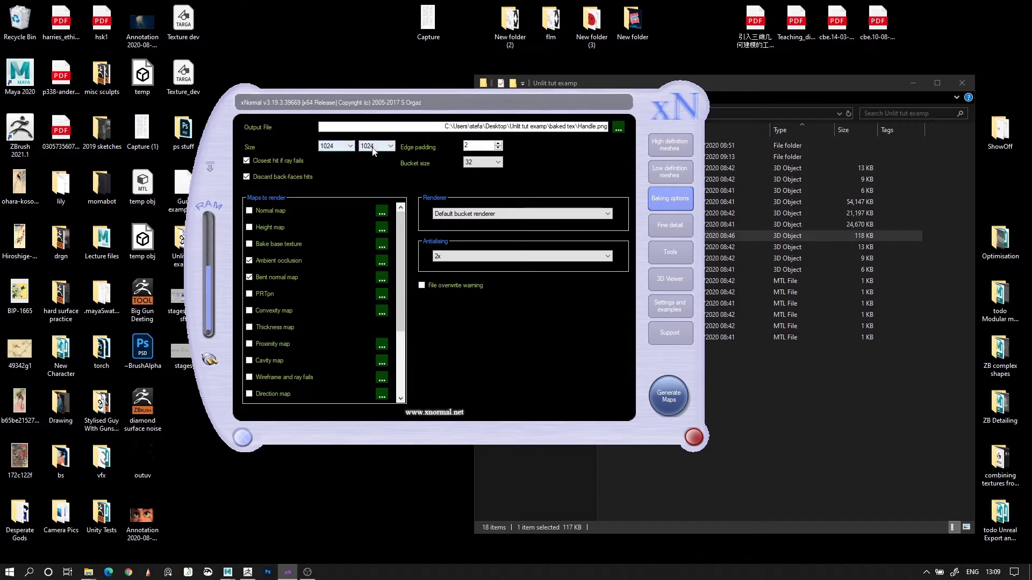
pyautogui.click(336, 146)
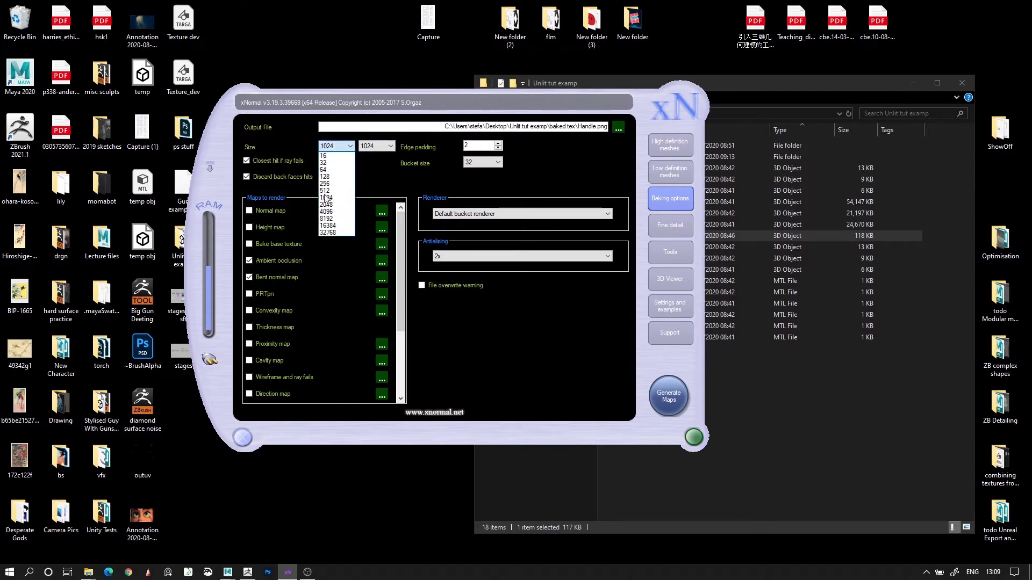
pyautogui.click(326, 202)
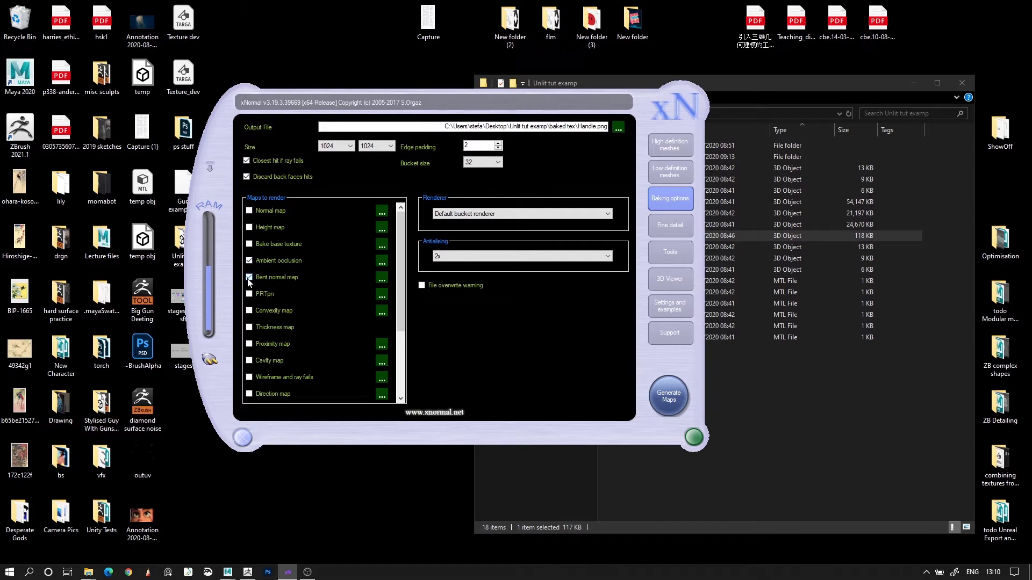
# Step: Run the ray distance calculator on the visible low definition mesh, stop it and copy the results
pyautogui.click(674, 260)
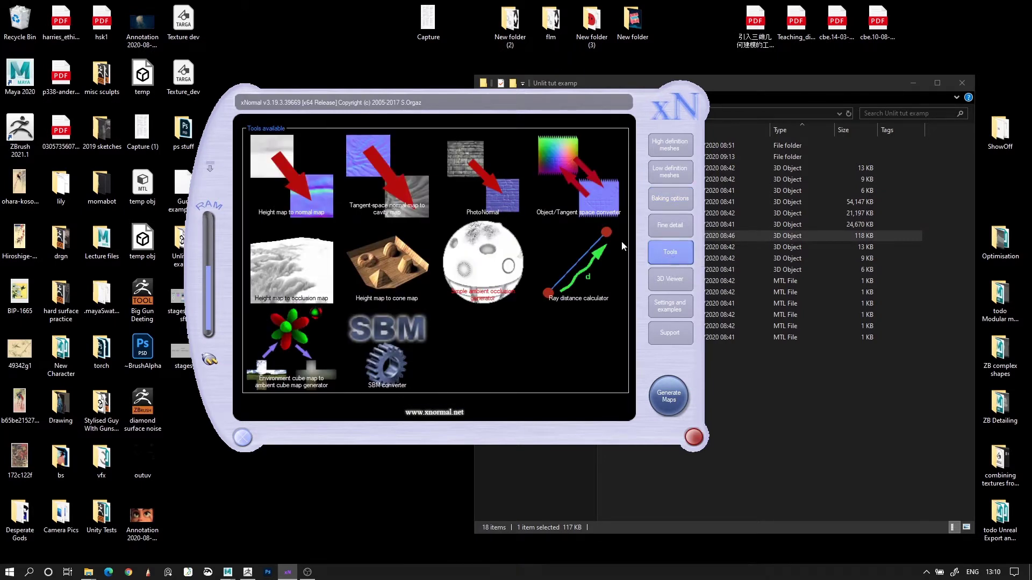
pyautogui.click(579, 278)
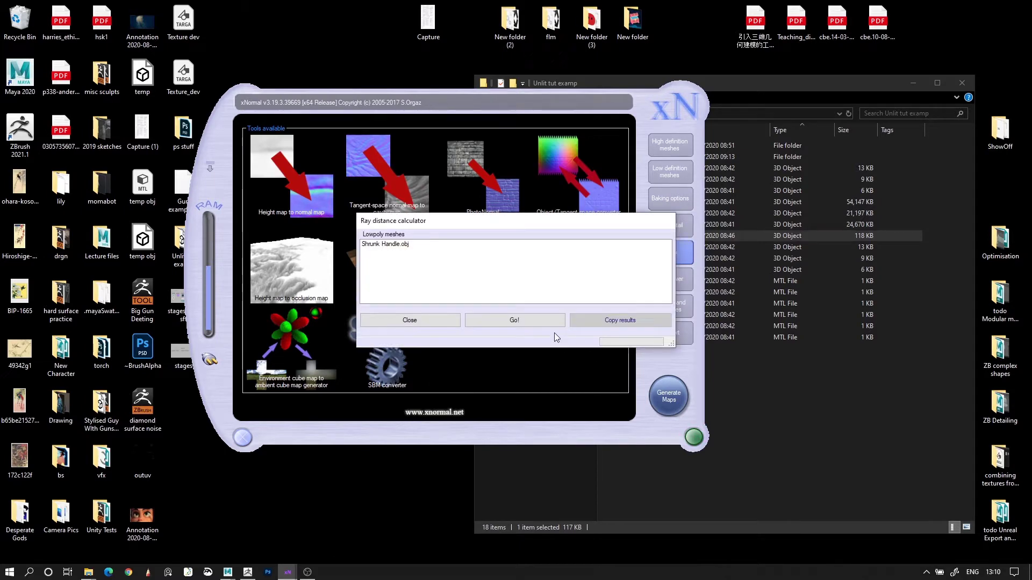
pyautogui.click(543, 325)
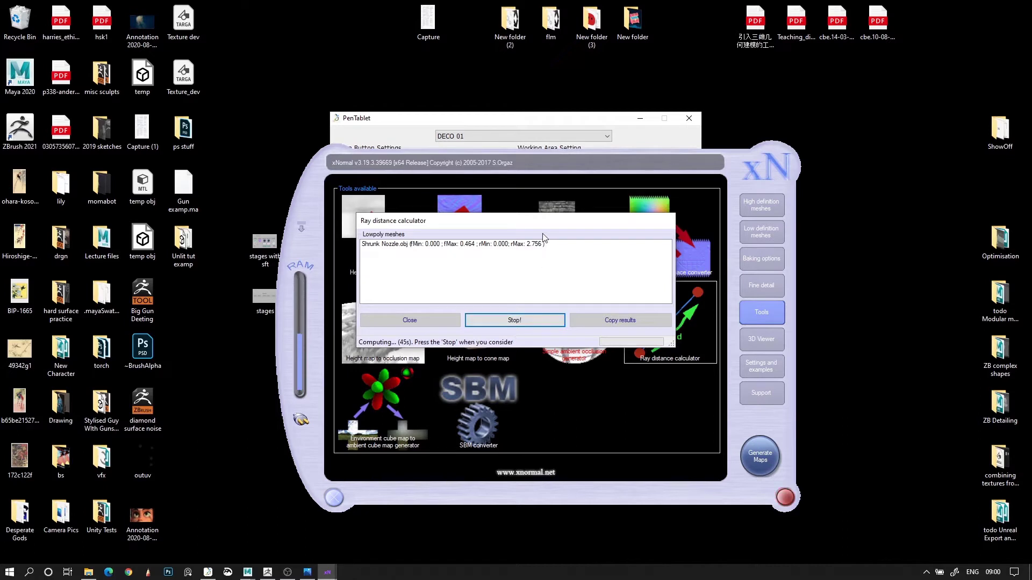
pyautogui.click(506, 321)
pyautogui.click(604, 321)
pyautogui.click(536, 326)
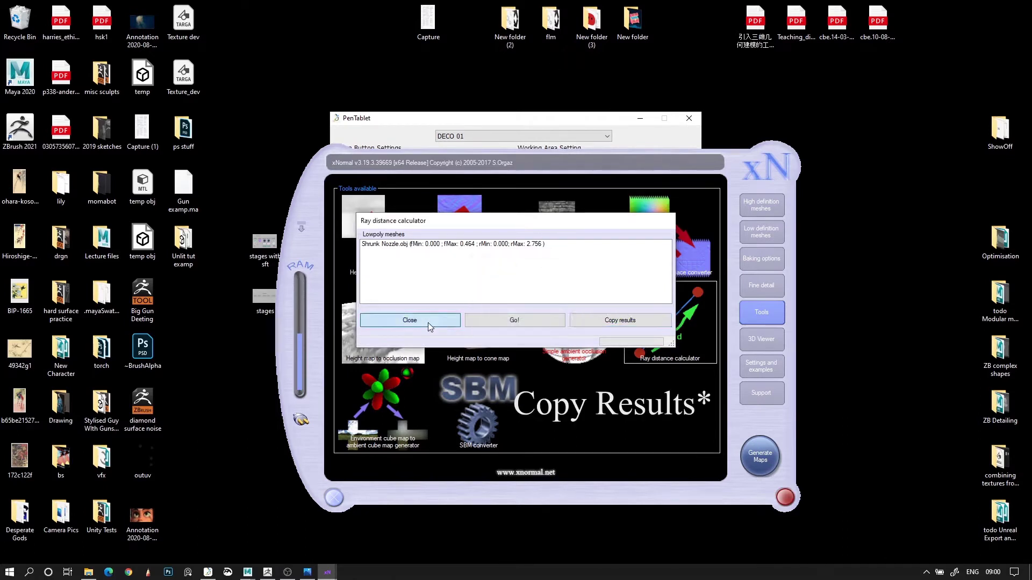
pyautogui.click(428, 322)
# Step: Generate the maps and review the resulting images in the baked tex folder
pyautogui.click(760, 456)
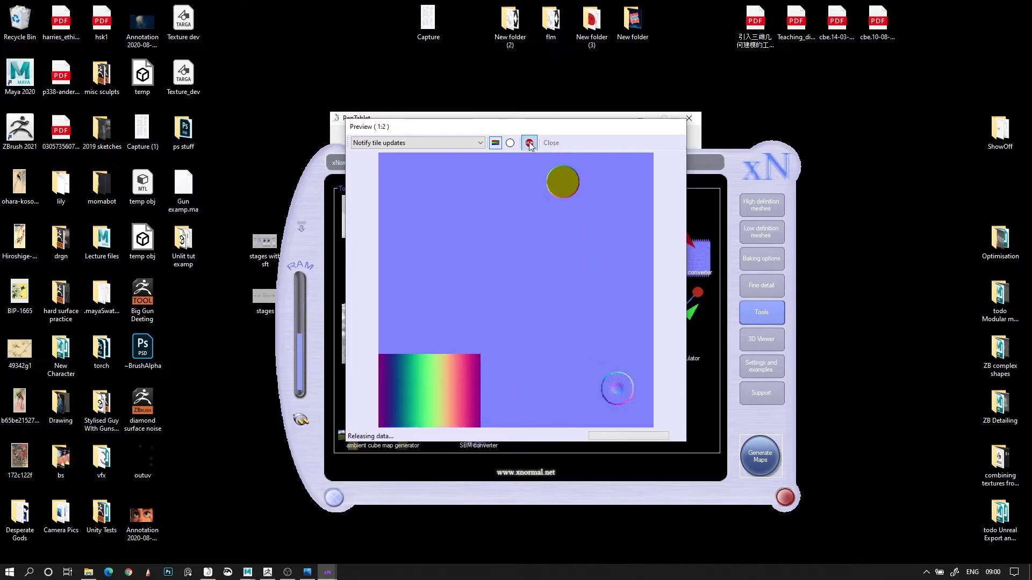
pyautogui.click(551, 143)
pyautogui.doubleClick(181, 241)
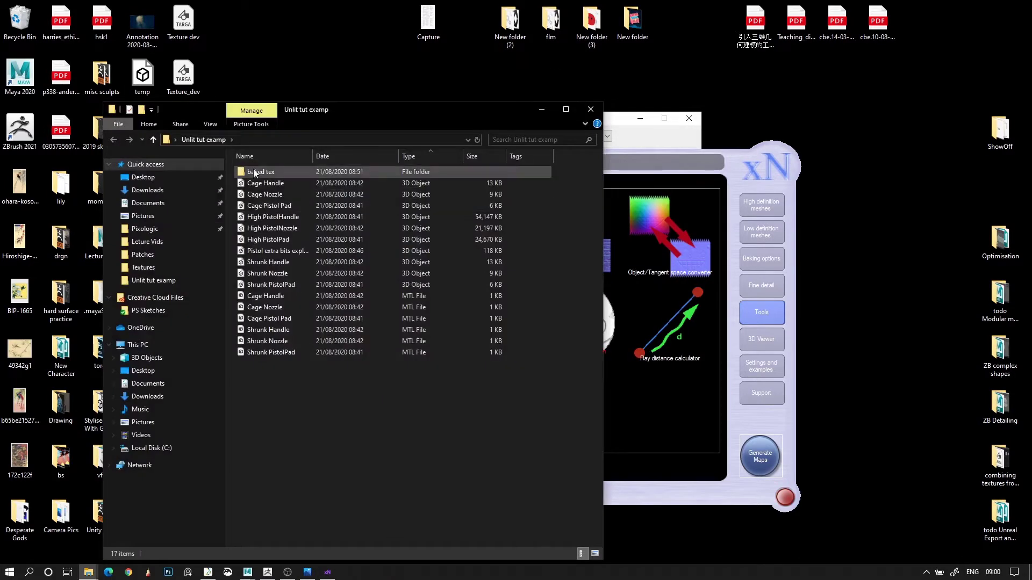
pyautogui.doubleClick(253, 168)
pyautogui.press('Right')
pyautogui.press('Right')
pyautogui.press('Right')
pyautogui.press('Right')
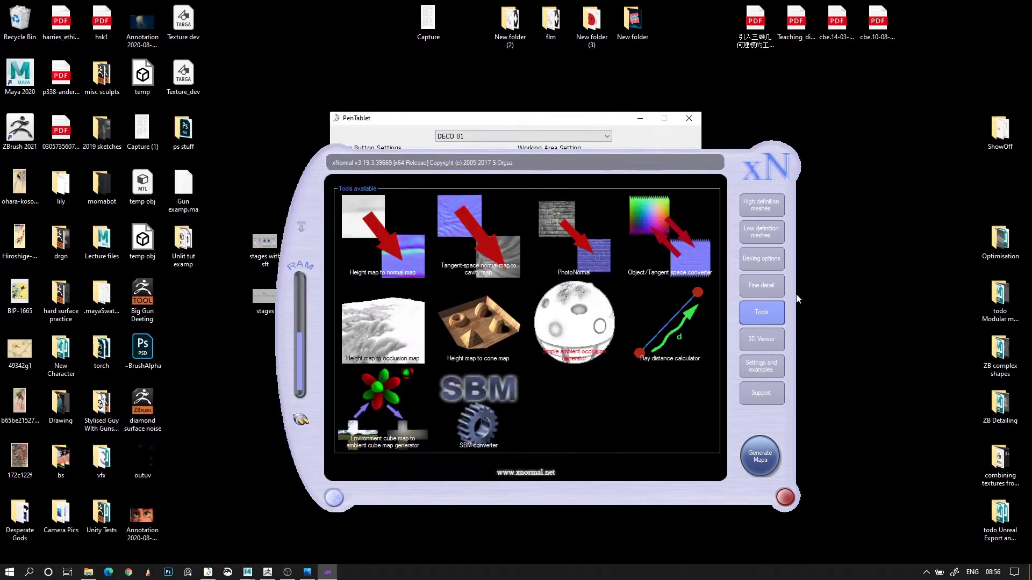
# Step: Switch mesh visibility from the handle to High PistolNozzle and Shrunk Nozzle in the high and low definition lists
pyautogui.click(757, 207)
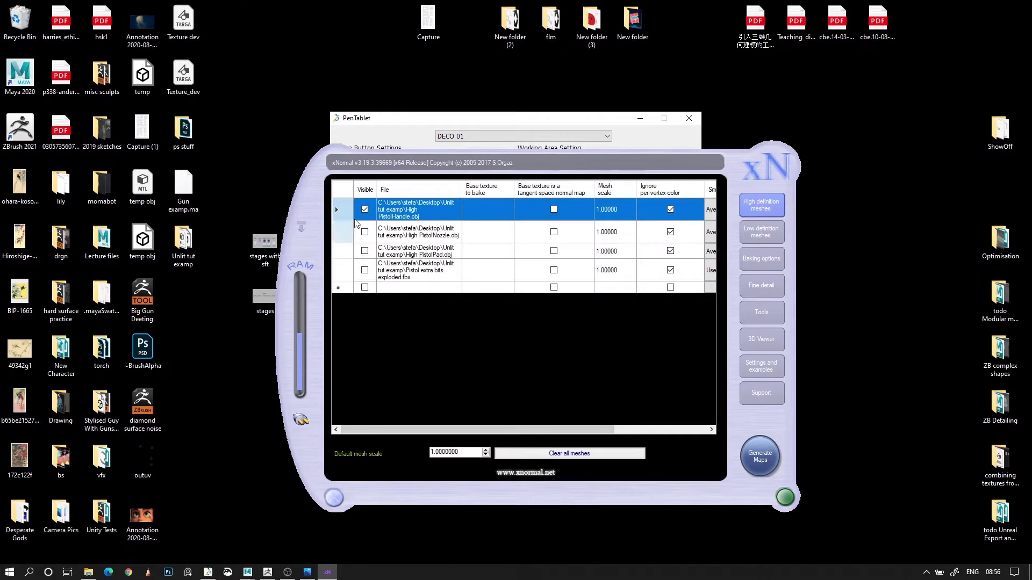
pyautogui.click(369, 236)
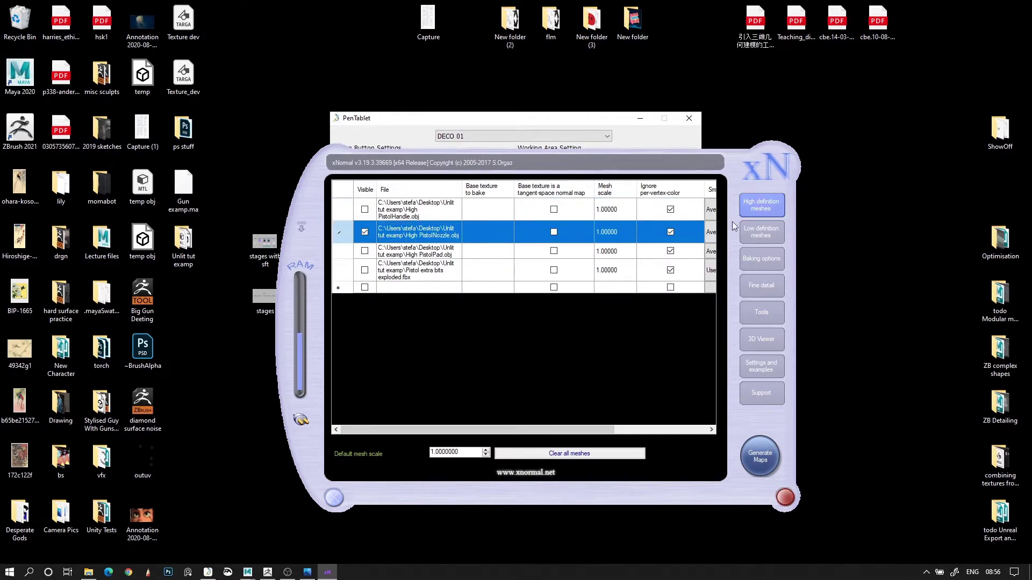
pyautogui.click(753, 228)
pyautogui.click(365, 223)
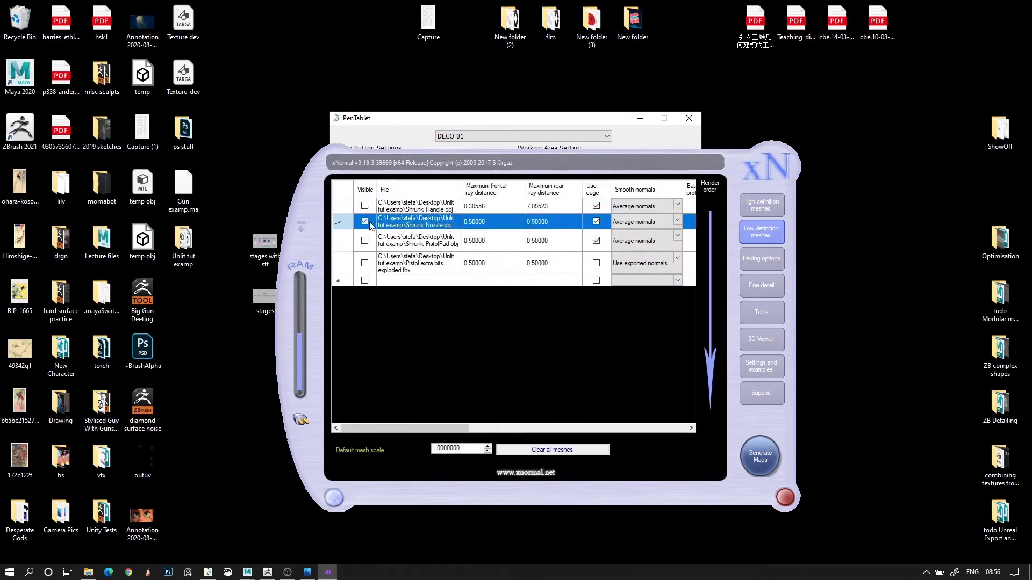
# Step: Change the output file name to PistolNozzle.png and open the ray distance calculator
pyautogui.click(761, 261)
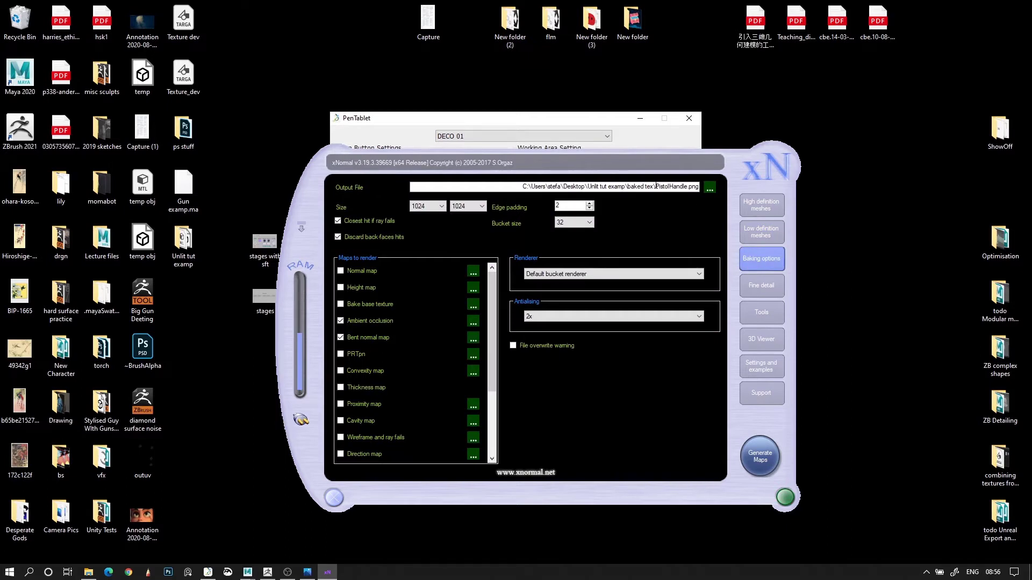
pyautogui.click(768, 235)
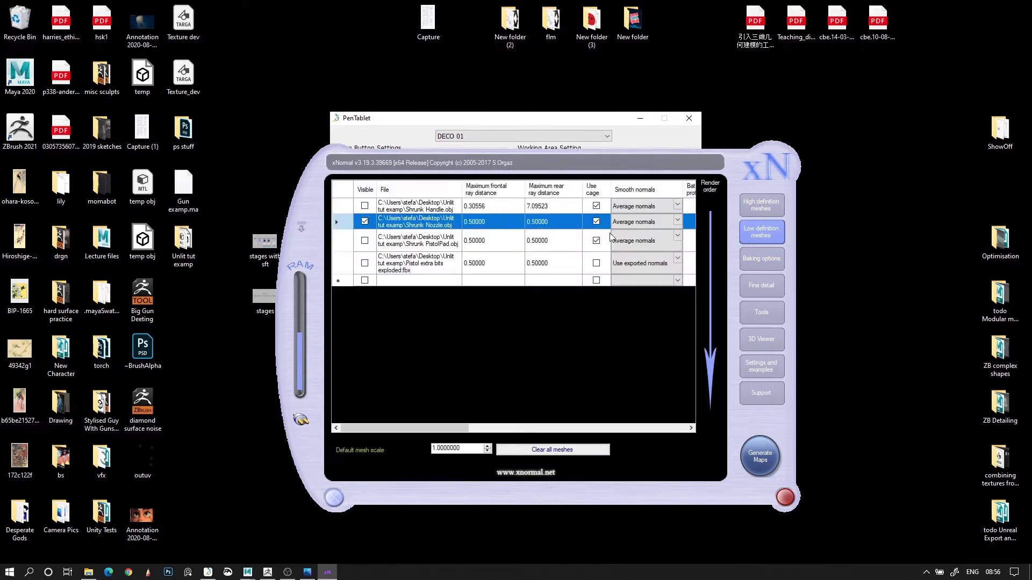
pyautogui.click(758, 261)
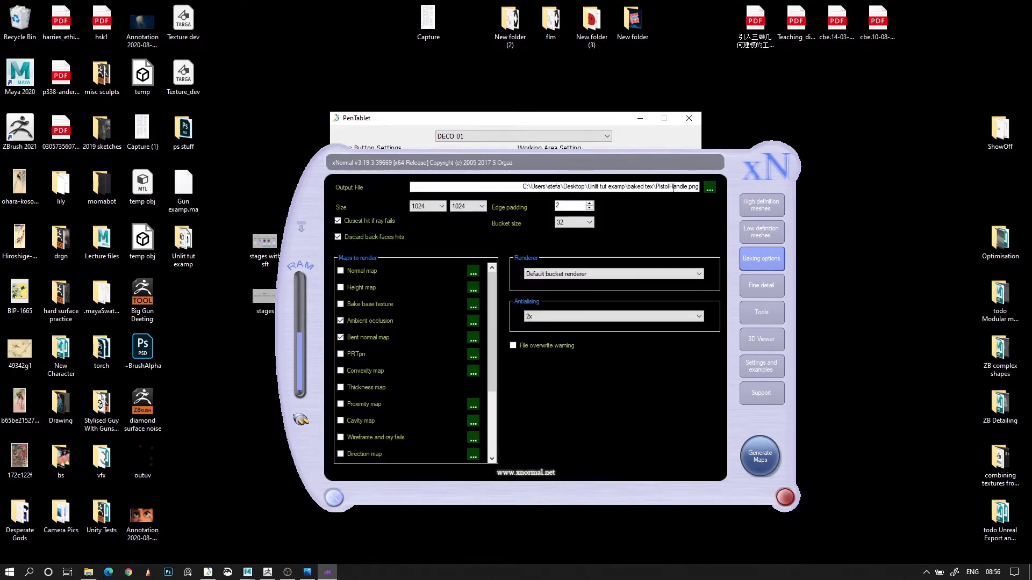
pyautogui.moveTo(671, 187); pyautogui.dragTo(681, 188)
pyautogui.write('No')
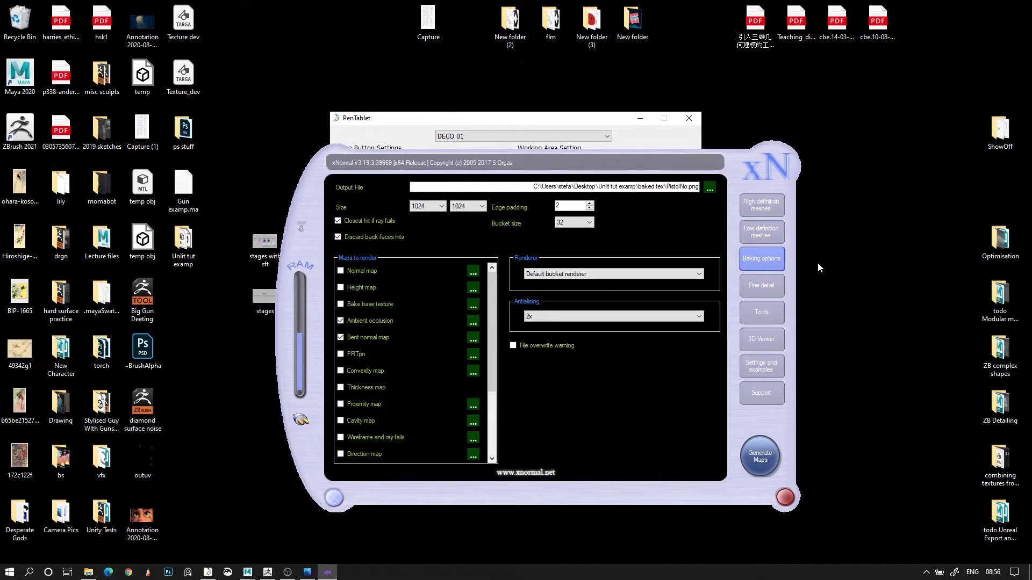
pyautogui.write('zzle')
pyautogui.click(762, 314)
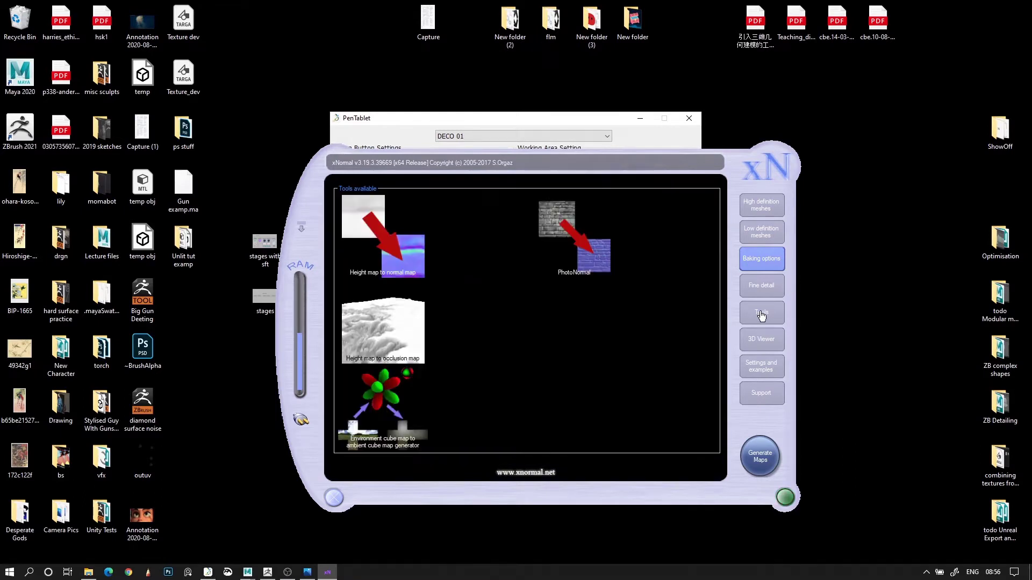
pyautogui.click(686, 317)
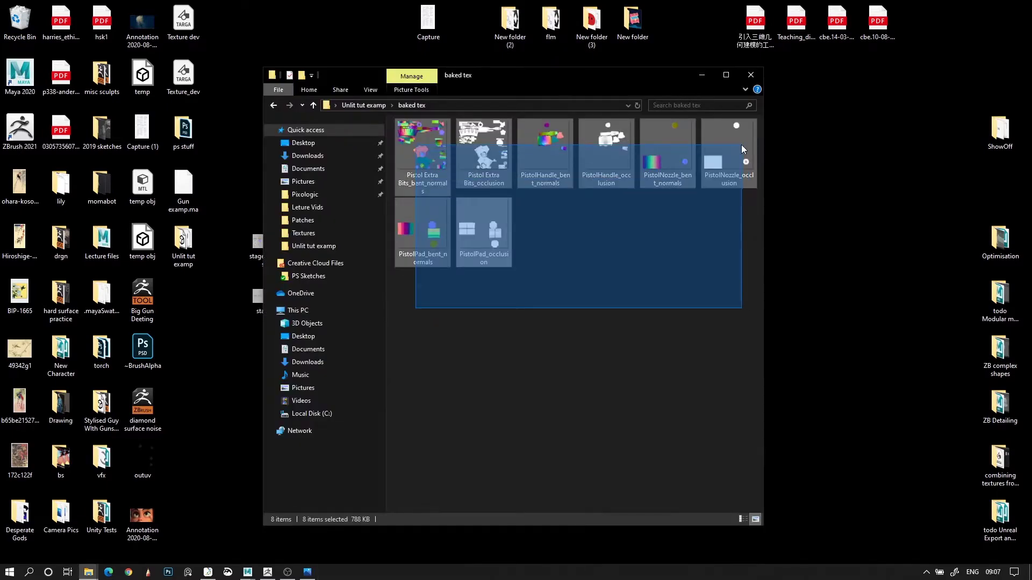
# Step: Switch to Maya, assign a new Lambert material to the pistol and connect a File texture to its color
pyautogui.click(646, 226)
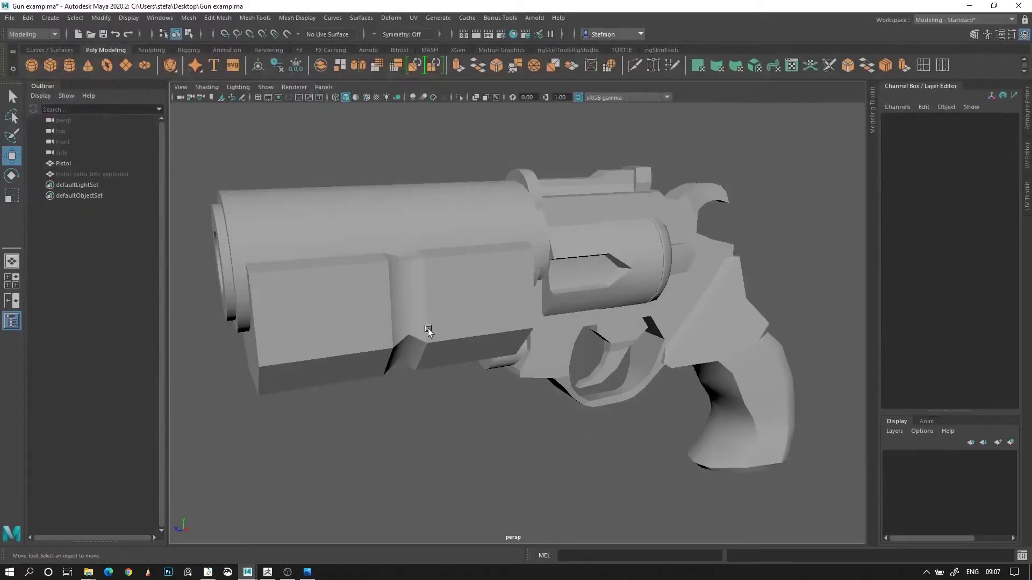
pyautogui.click(428, 328)
pyautogui.scroll(-5, 427, 327)
pyautogui.moveTo(532, 267); pyautogui.dragTo(612, 507, button='right')
pyautogui.click(995, 236)
pyautogui.click(442, 282)
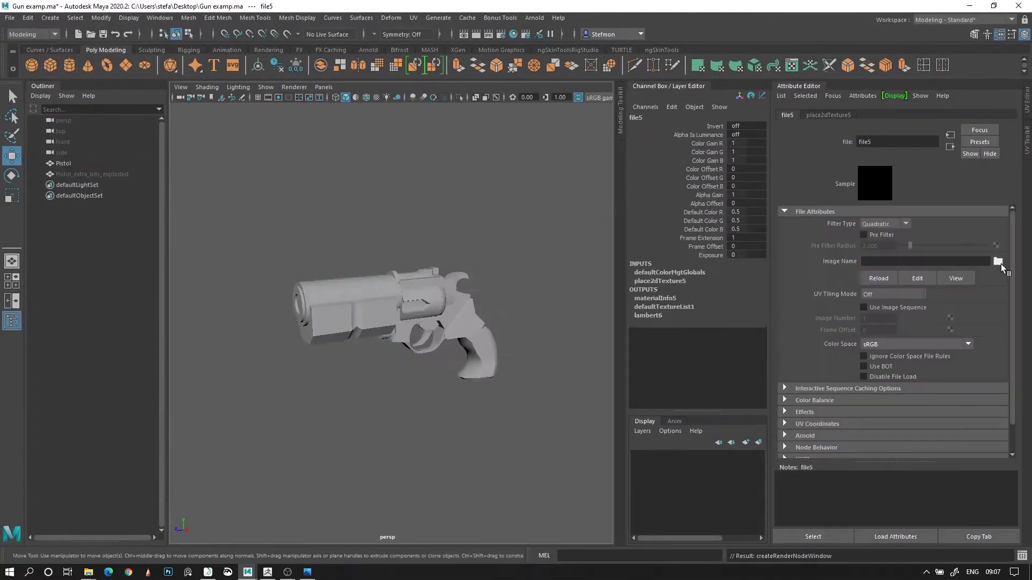
# Step: Load Pistol Extra Bits_occlusion.png from the baked tex folder into the file texture and turn on textured display
pyautogui.click(998, 262)
pyautogui.doubleClick(419, 358)
pyautogui.doubleClick(413, 201)
pyautogui.doubleClick(432, 207)
pyautogui.click(376, 98)
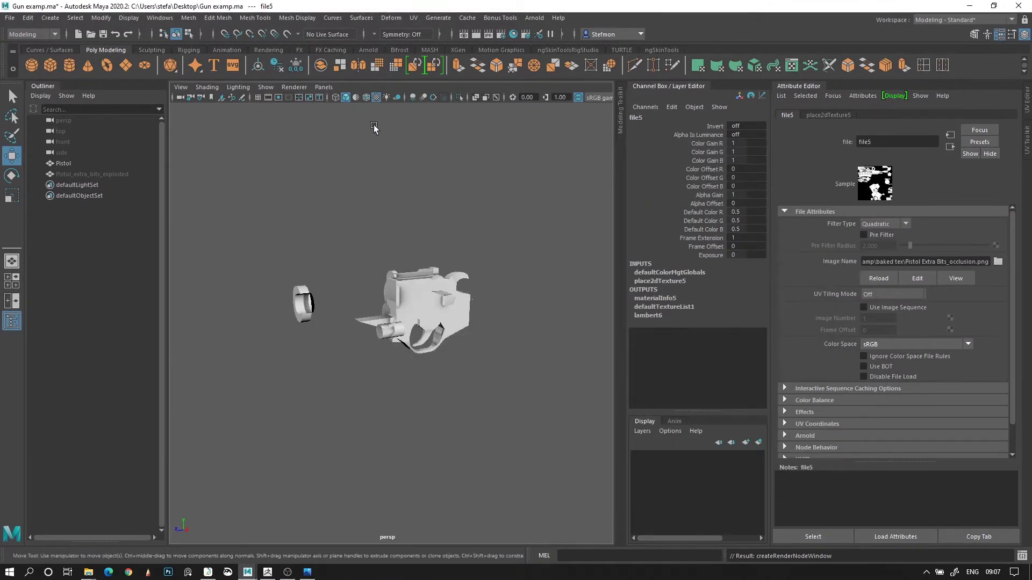
# Step: Show the Pistol_extra_bits_exploded mesh over the textured pistol and hide it again
pyautogui.scroll(3, 446, 290)
pyautogui.click(91, 174)
pyautogui.press('h')
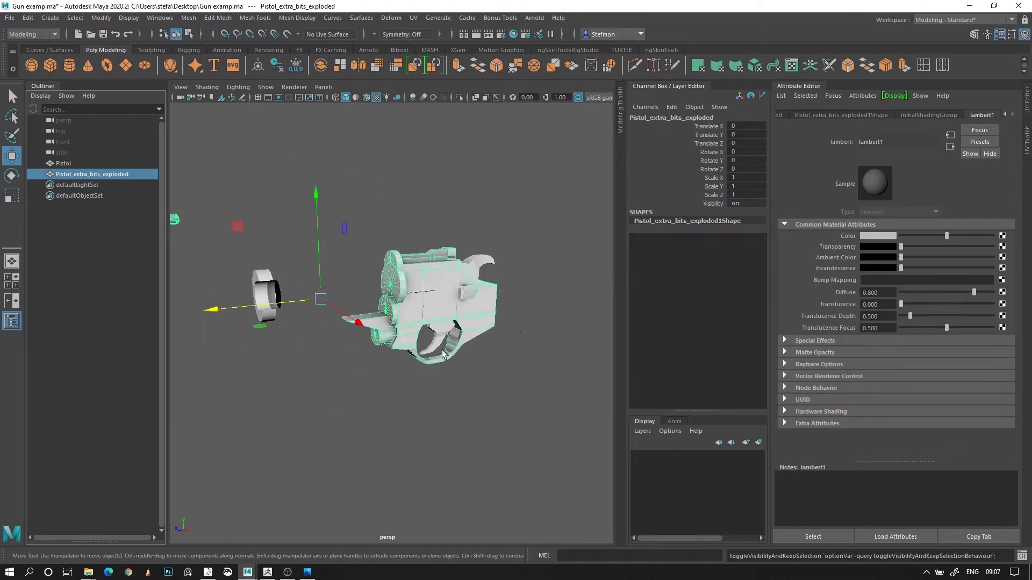
pyautogui.press('h')
# Step: Select the pistol and open the options of its Lambert material's Transparency attribute
pyautogui.keyDown('alt'); pyautogui.moveTo(322, 292); pyautogui.dragTo(408, 425); pyautogui.keyUp('alt')
pyautogui.click(449, 420)
pyautogui.keyDown('alt'); pyautogui.moveTo(408, 424); pyautogui.dragTo(401, 358, button='right'); pyautogui.keyUp('alt')
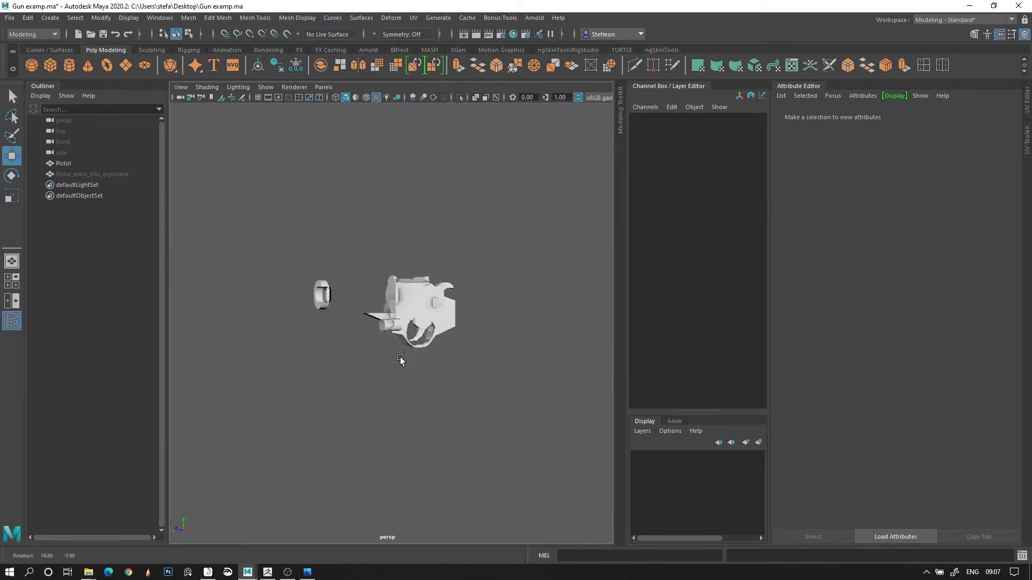
pyautogui.press('f')
pyautogui.click(488, 390)
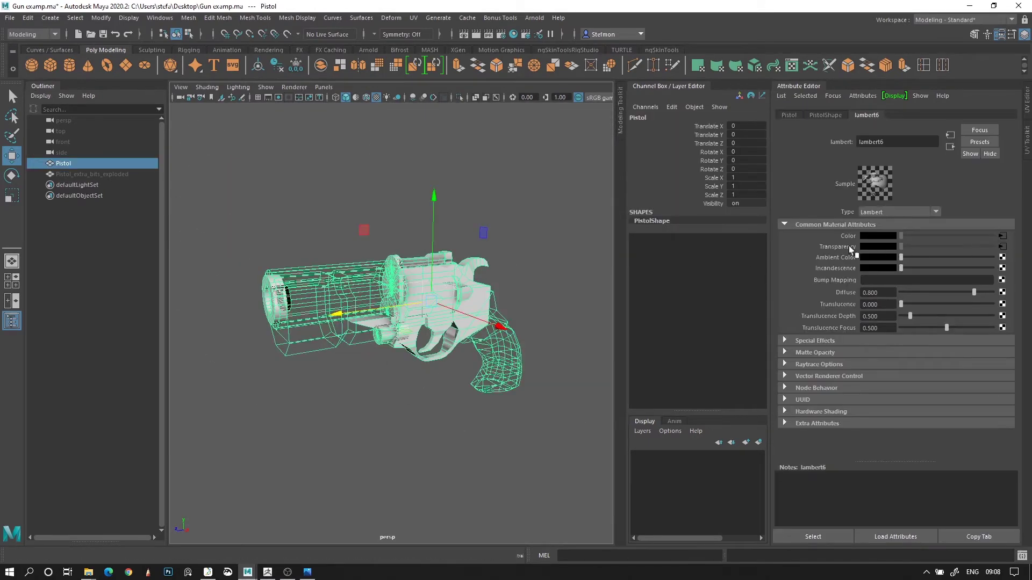
pyautogui.rightClick(827, 246)
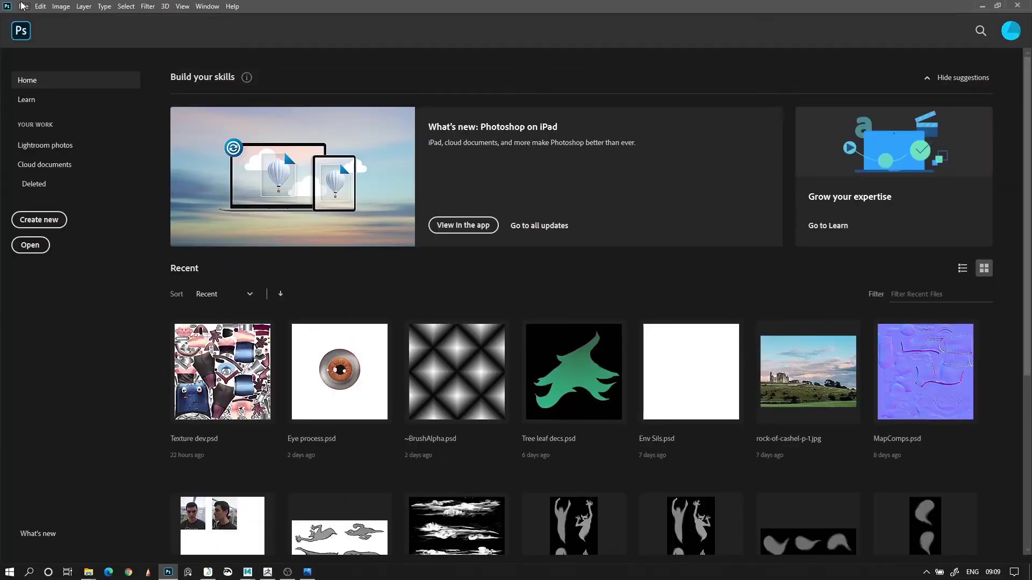
# Step: Switch to Photoshop and create a new document of 1024 x 1024 pixels
pyautogui.click(20, 6)
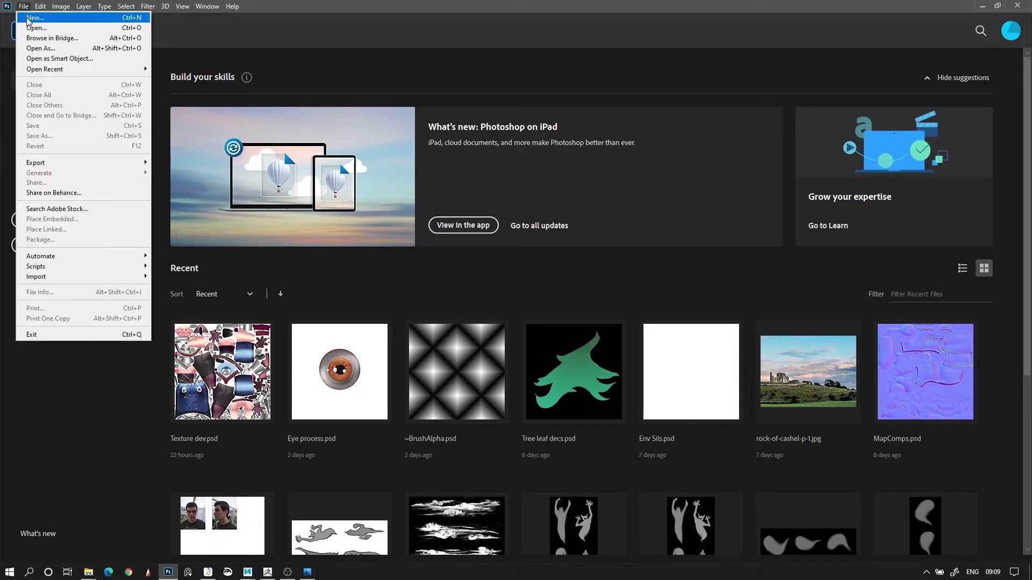
pyautogui.click(33, 18)
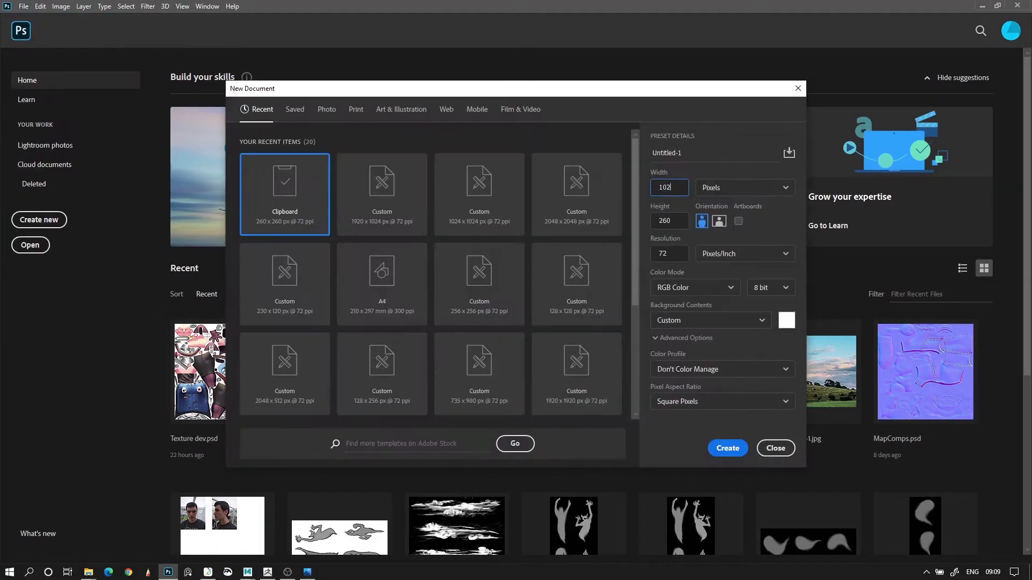
pyautogui.press('Return')
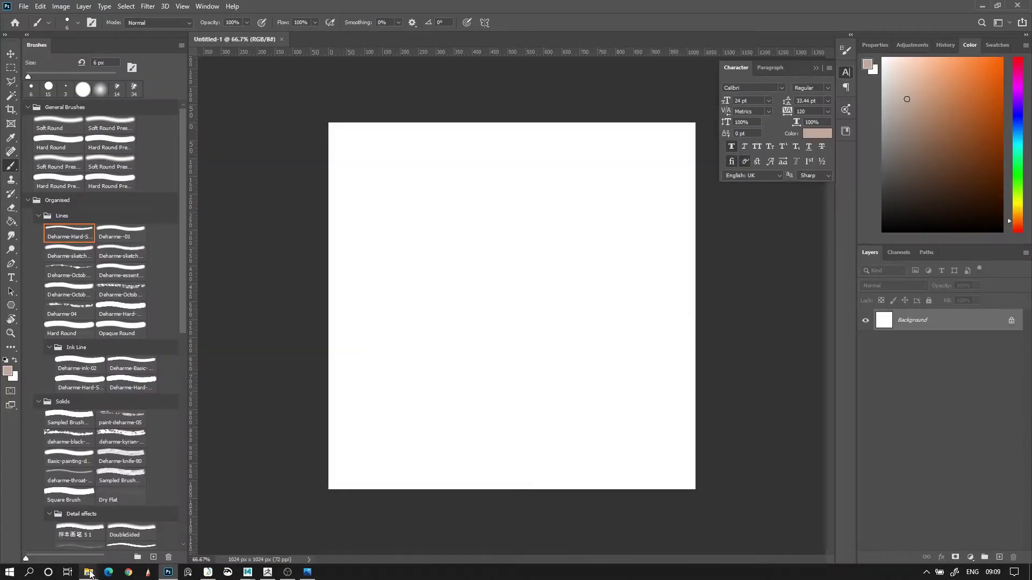
# Step: Place all the bent normals and occlusion images from the baked tex folder into the document as separate layers
pyautogui.click(88, 572)
pyautogui.click(164, 524)
pyautogui.click(483, 153)
pyautogui.keyDown('shift'); pyautogui.click(552, 263); pyautogui.keyUp('shift')
pyautogui.moveTo(538, 76); pyautogui.dragTo(818, 86)
pyautogui.moveTo(825, 237); pyautogui.dragTo(492, 274)
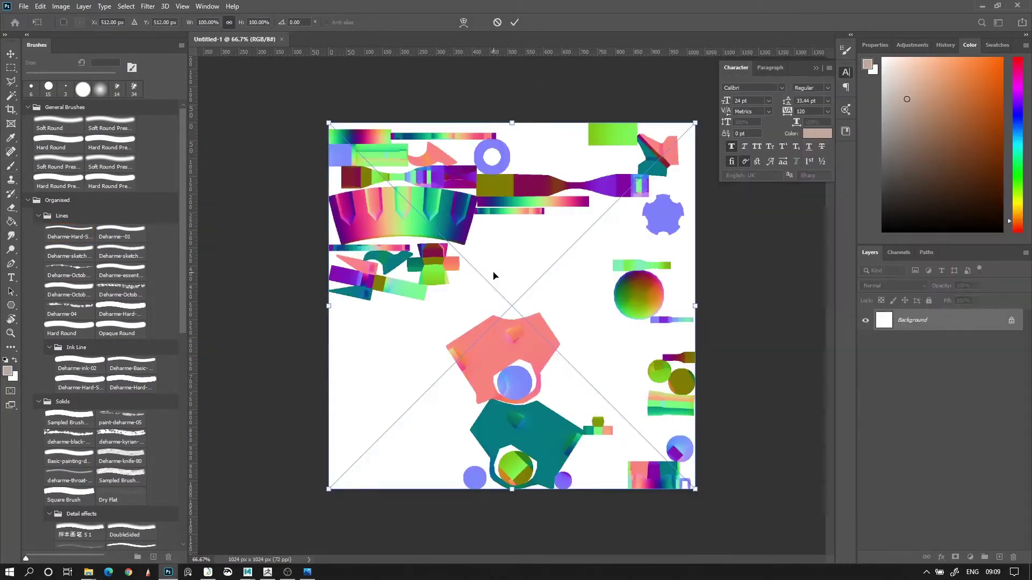
pyautogui.press('Return')
pyautogui.press('Return')
pyautogui.press('Return')
pyautogui.press('Return')
pyautogui.press('Return')
pyautogui.press('Return')
pyautogui.press('Return')
pyautogui.press('Return')
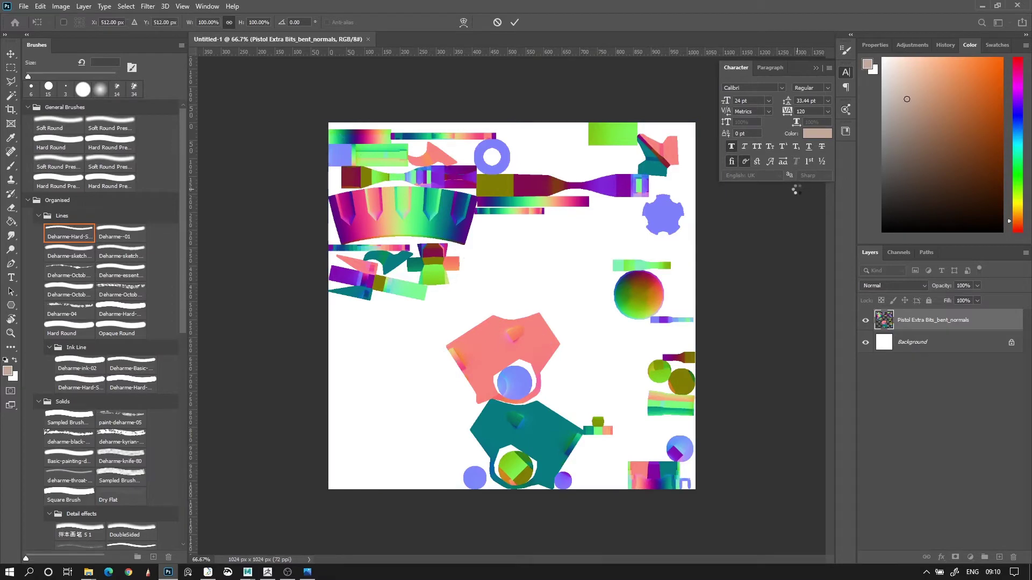
# Step: Hide every layer except the PistolPad, PistolNozzle, PistolHandle and Pistol Extra Bits occlusion layers
pyautogui.moveTo(865, 321); pyautogui.dragTo(865, 474)
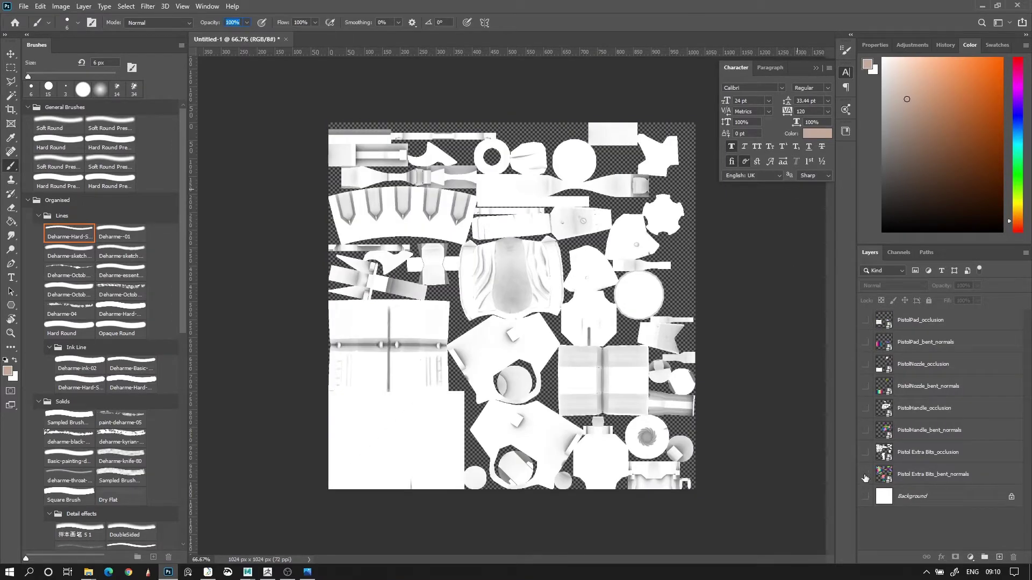
pyautogui.click(865, 320)
pyautogui.click(865, 364)
pyautogui.click(865, 408)
pyautogui.click(866, 452)
# Step: Merge the four occlusion layers into a single layer
pyautogui.click(908, 320)
pyautogui.keyDown('ctrl'); pyautogui.click(912, 363); pyautogui.keyUp('ctrl')
pyautogui.keyDown('ctrl'); pyautogui.click(915, 408); pyautogui.keyUp('ctrl')
pyautogui.keyDown('ctrl'); pyautogui.click(917, 454); pyautogui.keyUp('ctrl')
pyautogui.rightClick(917, 455)
pyautogui.click(790, 428)
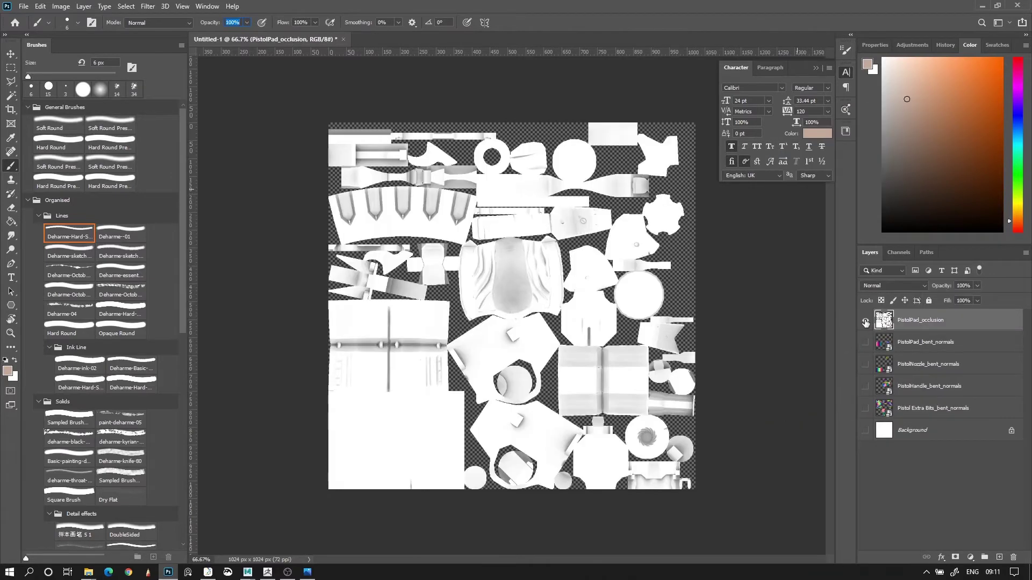
# Step: Show only the four bent normals layers and merge them into a single layer
pyautogui.moveTo(865, 342); pyautogui.dragTo(866, 408)
pyautogui.click(898, 344)
pyautogui.keyDown('shift'); pyautogui.click(899, 408); pyautogui.keyUp('shift')
pyautogui.click(865, 321)
pyautogui.rightClick(897, 344)
pyautogui.click(779, 428)
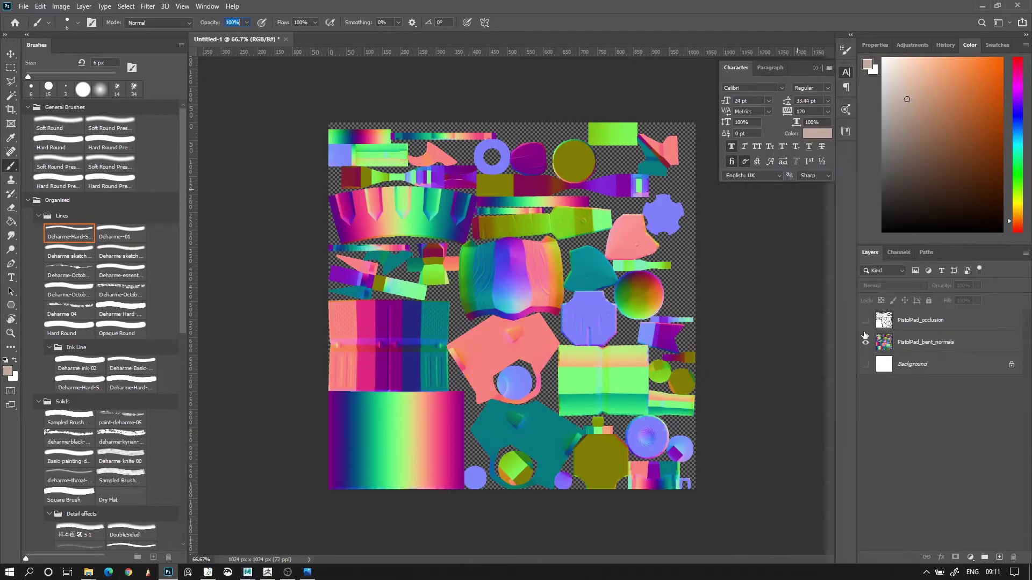
# Step: Move the PistolPad_occlusion layer below PistolPad_bent_normals and leave only the occlusion layer visible
pyautogui.click(865, 321)
pyautogui.click(865, 321)
pyautogui.click(865, 343)
pyautogui.moveTo(877, 322); pyautogui.dragTo(871, 348)
pyautogui.click(865, 342)
# Step: Lower the PistolPad_occlusion layer's opacity to 82% and show the white Background layer beneath it
pyautogui.press('z')
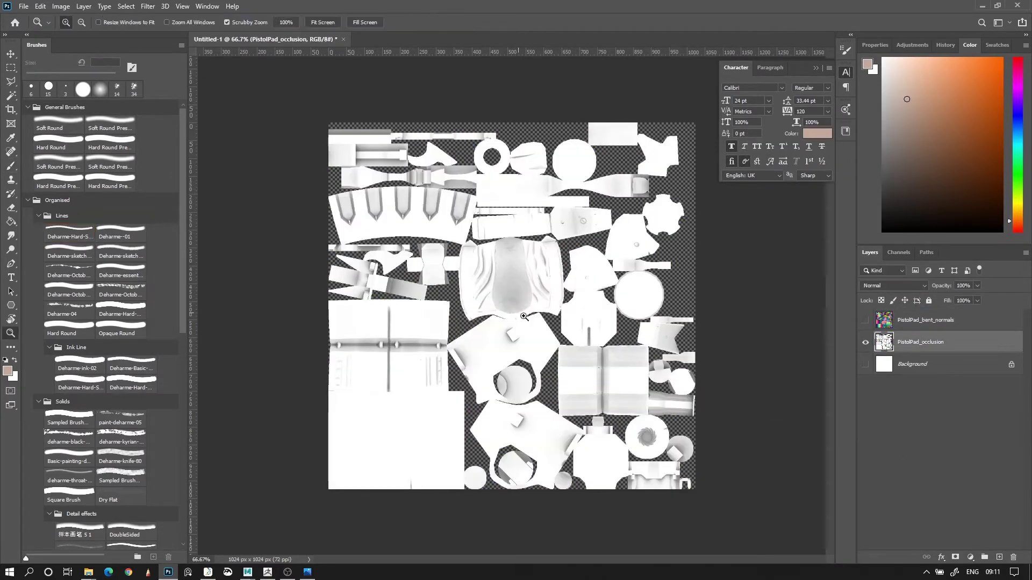
pyautogui.hotkey('ctrl', '0')
pyautogui.moveTo(942, 285); pyautogui.dragTo(932, 286)
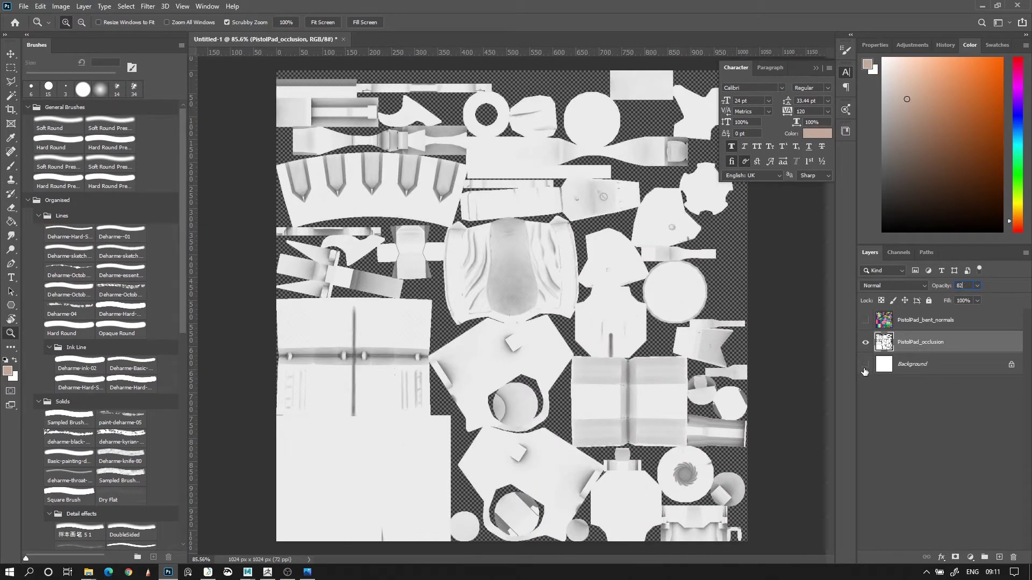
pyautogui.click(865, 365)
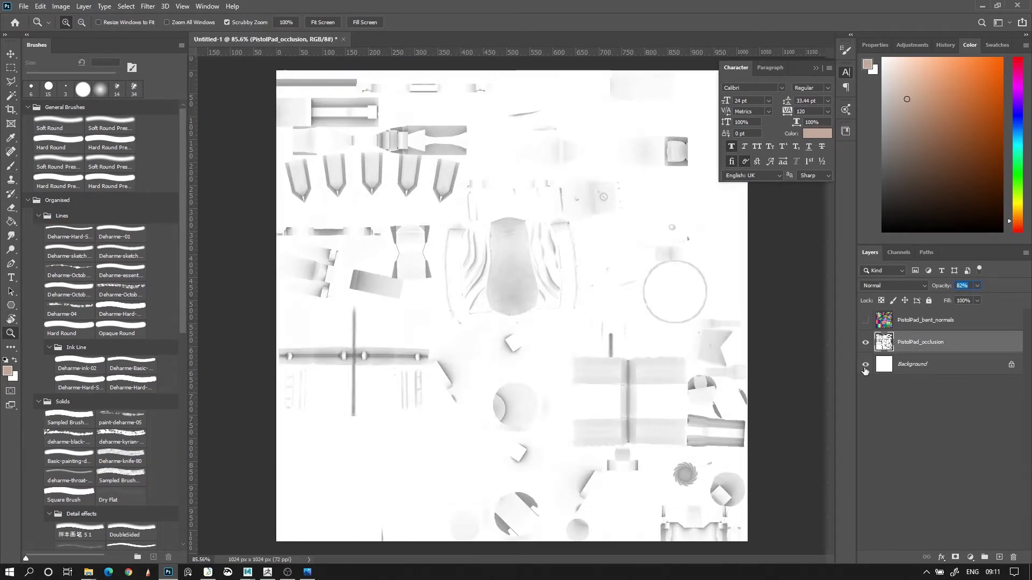
pyautogui.press('Return')
# Step: Copy the whole Green channel of the PistolPad_bent_normals layer, then restore the full RGB view
pyautogui.click(900, 318)
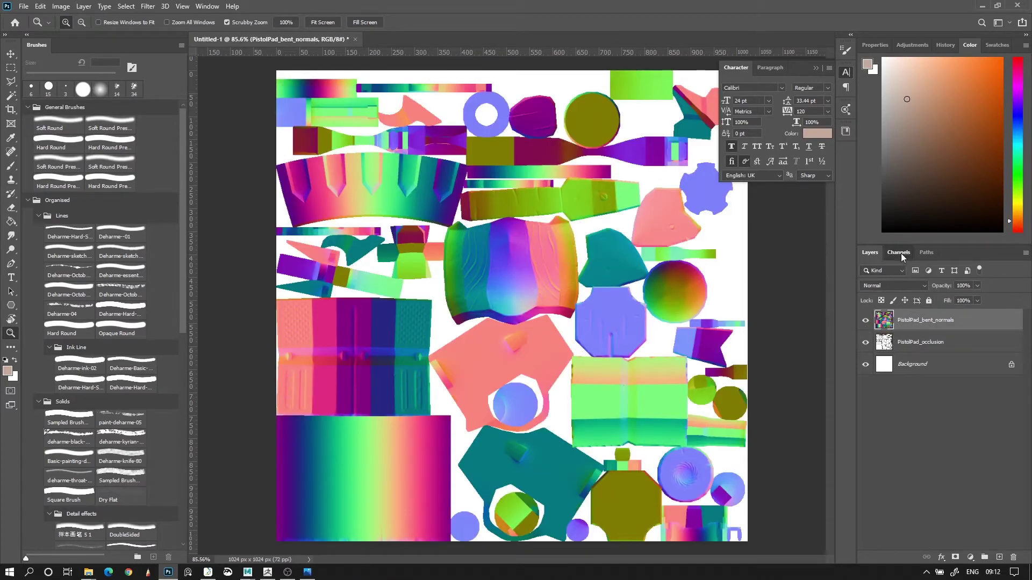
pyautogui.click(900, 253)
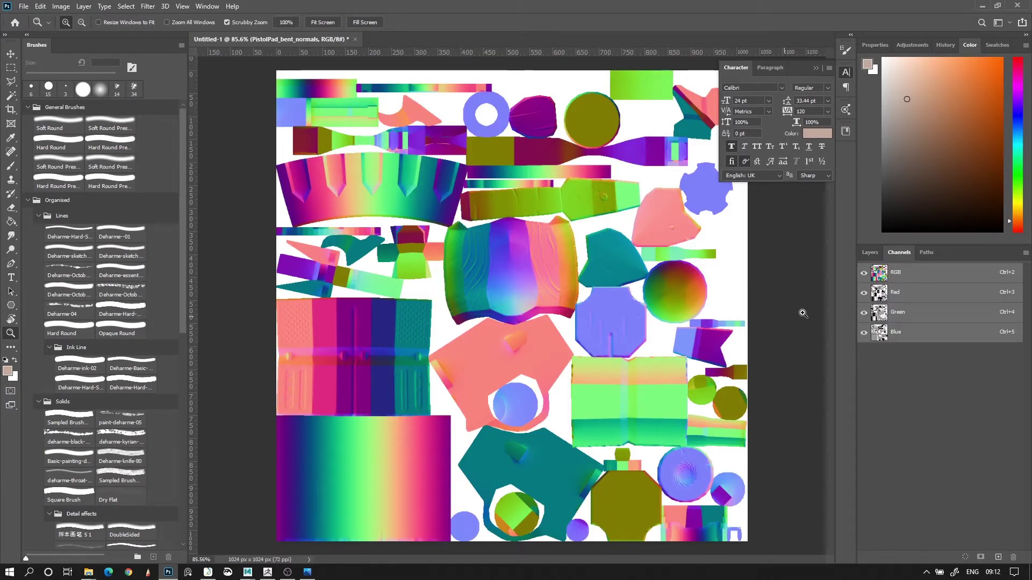
pyautogui.click(908, 317)
pyautogui.keyDown('alt'); pyautogui.scroll(-1, 274, 501); pyautogui.keyUp('alt')
pyautogui.press('m')
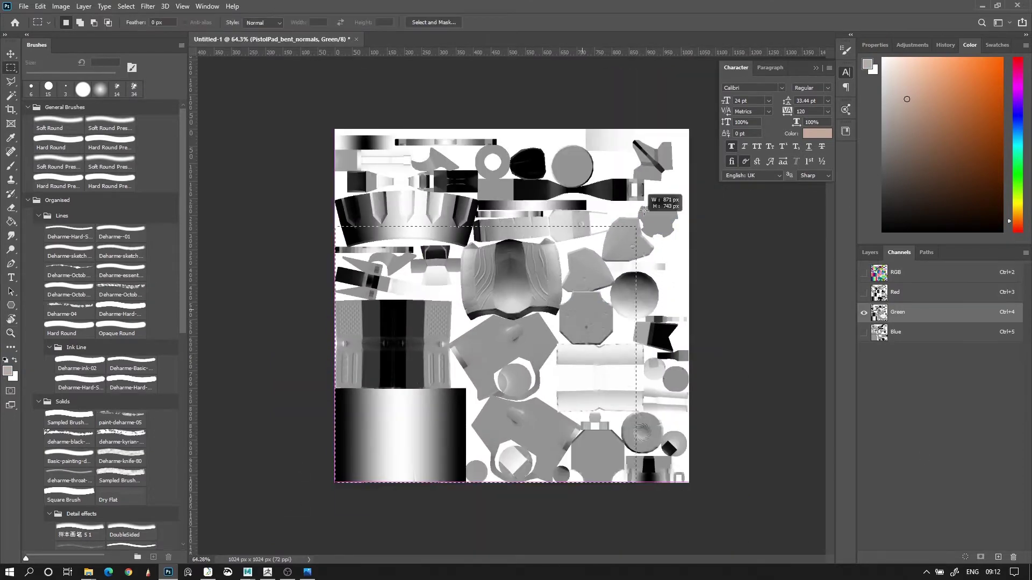
pyautogui.hotkey('ctrl', 'a')
pyautogui.click(864, 272)
pyautogui.click(869, 254)
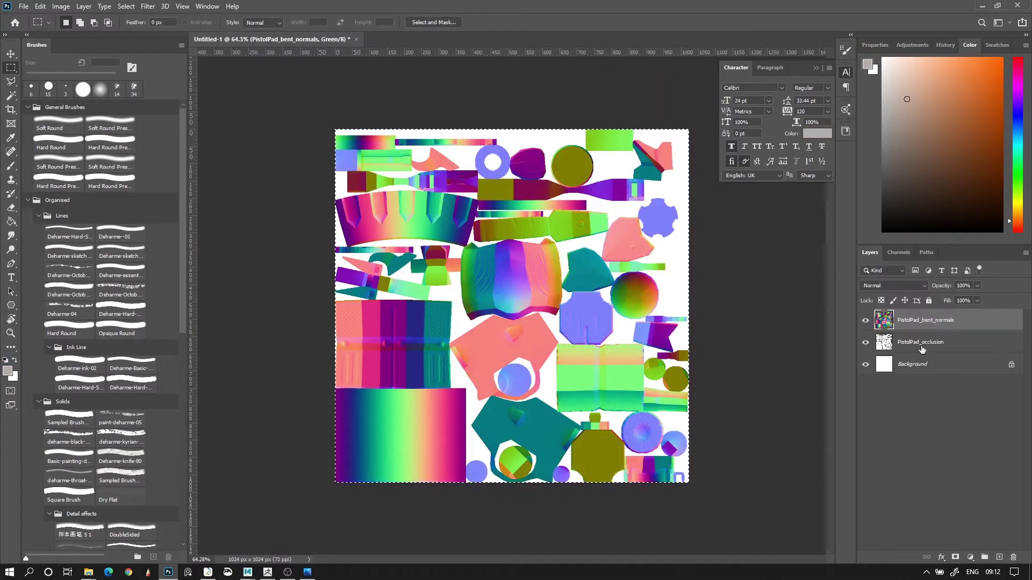
# Step: Hide PistolPad_bent_normals and paste the copied green channel into a new layer directly above PistolPad_occlusion
pyautogui.click(922, 349)
pyautogui.click(999, 557)
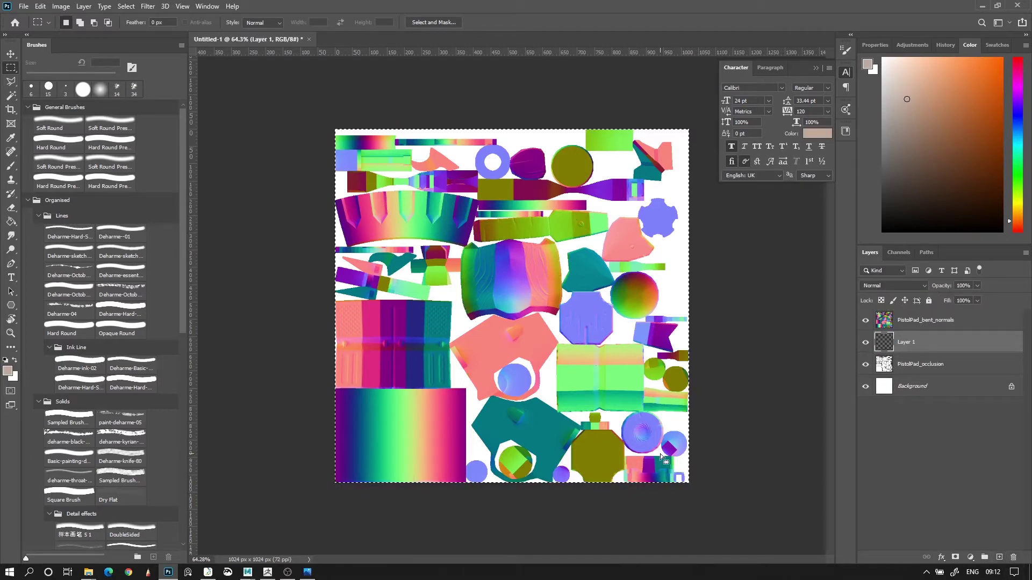
pyautogui.hotkey('ctrl', 'v')
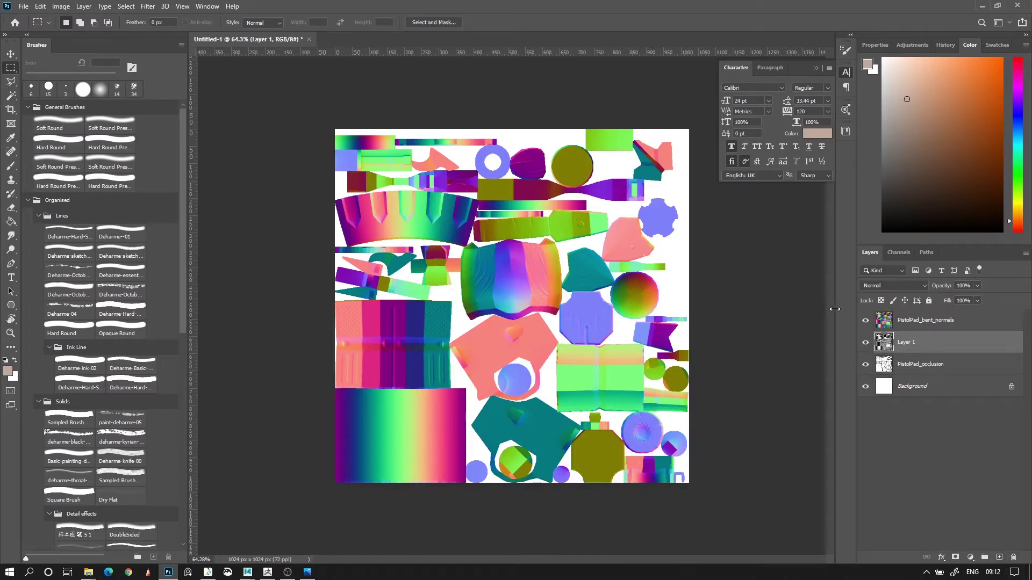
pyautogui.hotkey('ctrl', 'z')
pyautogui.click(865, 321)
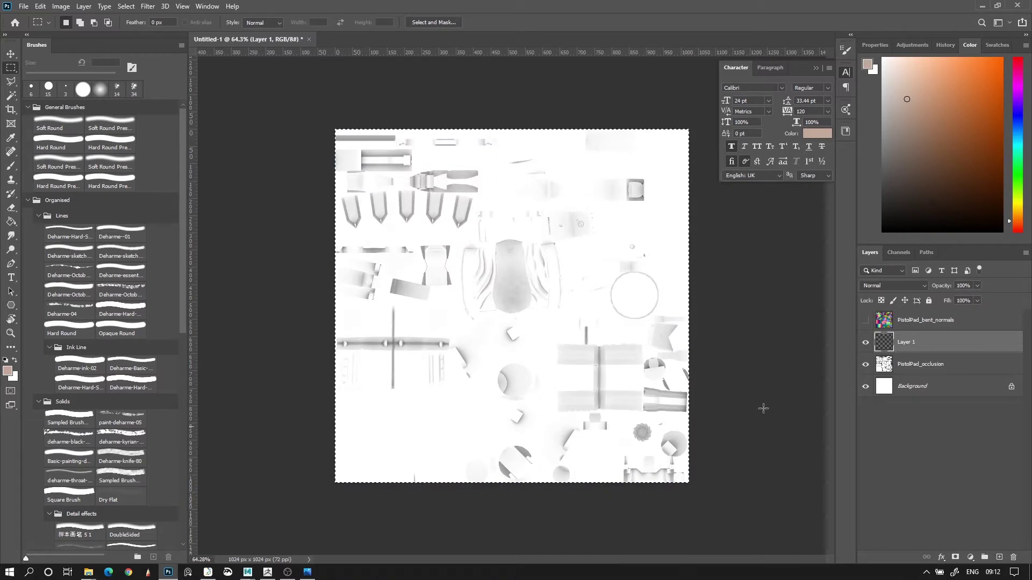
pyautogui.hotkey('ctrl', 'v')
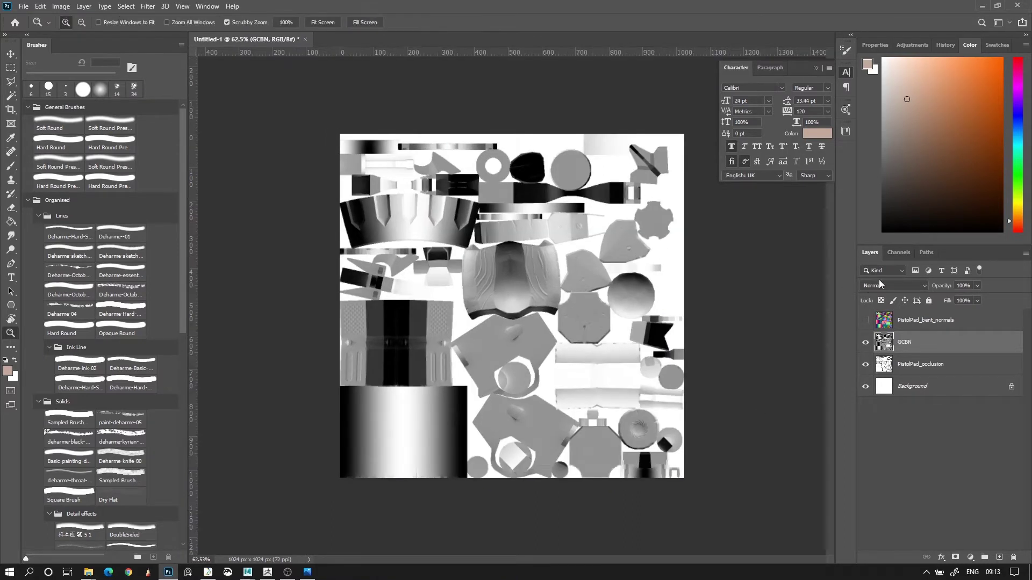
# Step: Set the GCBN layer's blend mode to Multiply and toggle its visibility to compare the effect
pyautogui.click(879, 286)
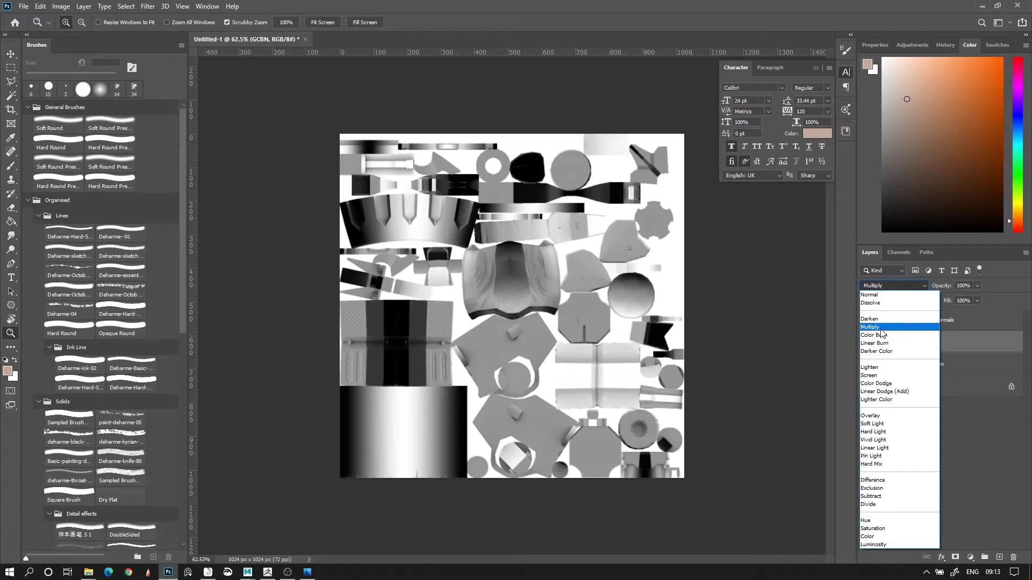
pyautogui.click(880, 329)
pyautogui.click(864, 342)
pyautogui.click(864, 343)
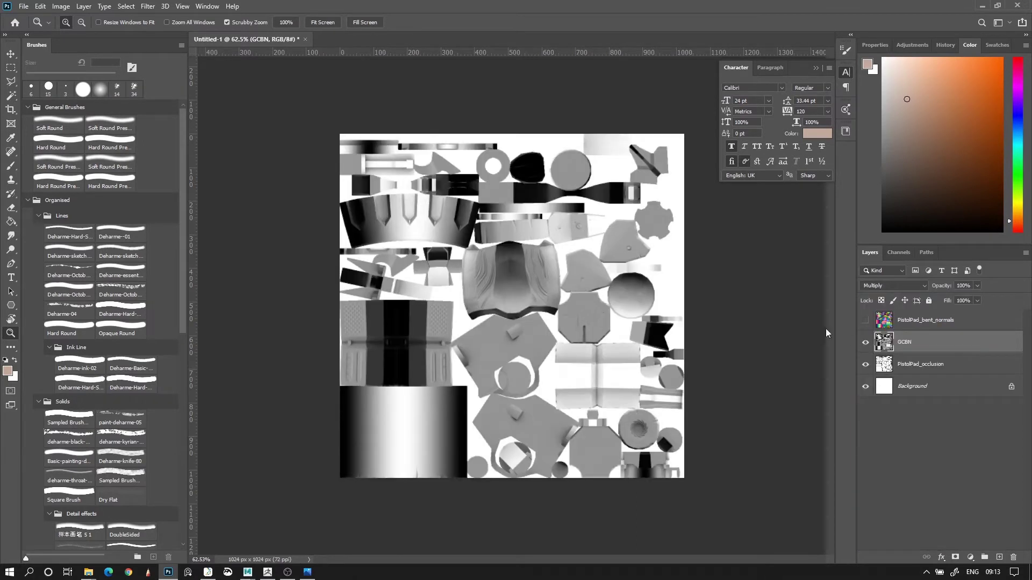
# Step: Compare the occlusion map with and without the GCBN layer up close, then examine the combined map across the UV layout
pyautogui.click(864, 343)
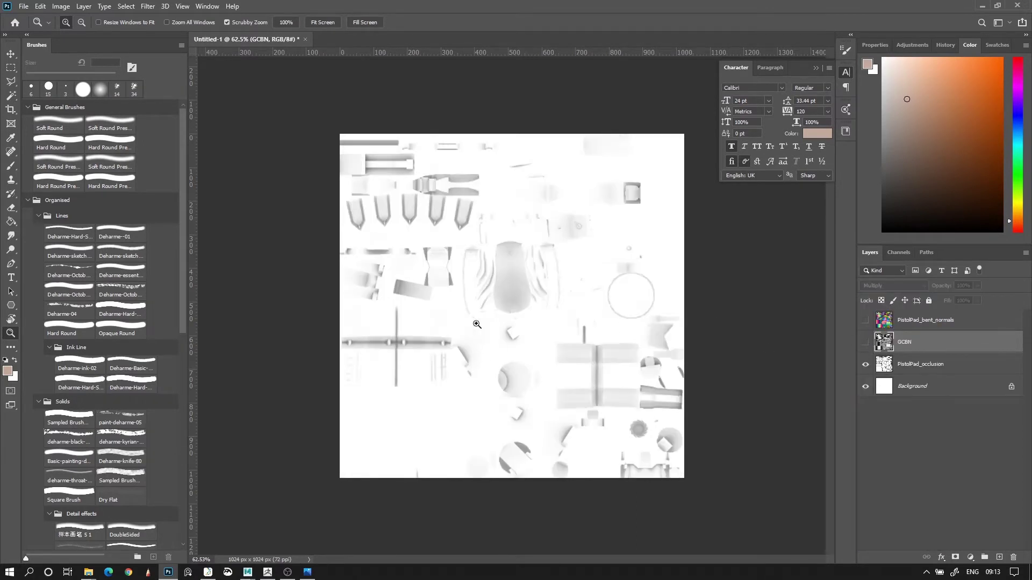
pyautogui.moveTo(475, 324); pyautogui.dragTo(667, 353)
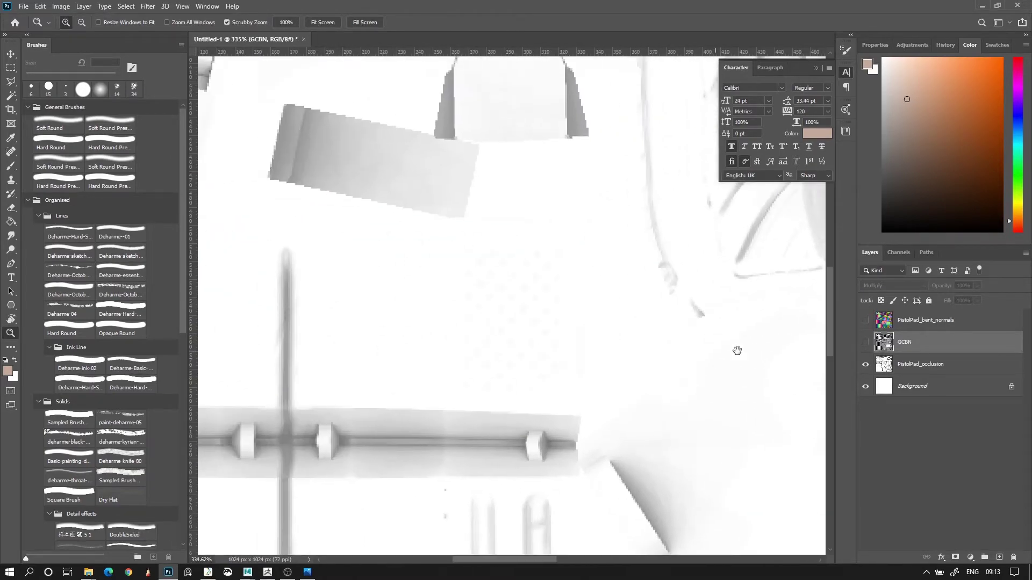
pyautogui.click(864, 342)
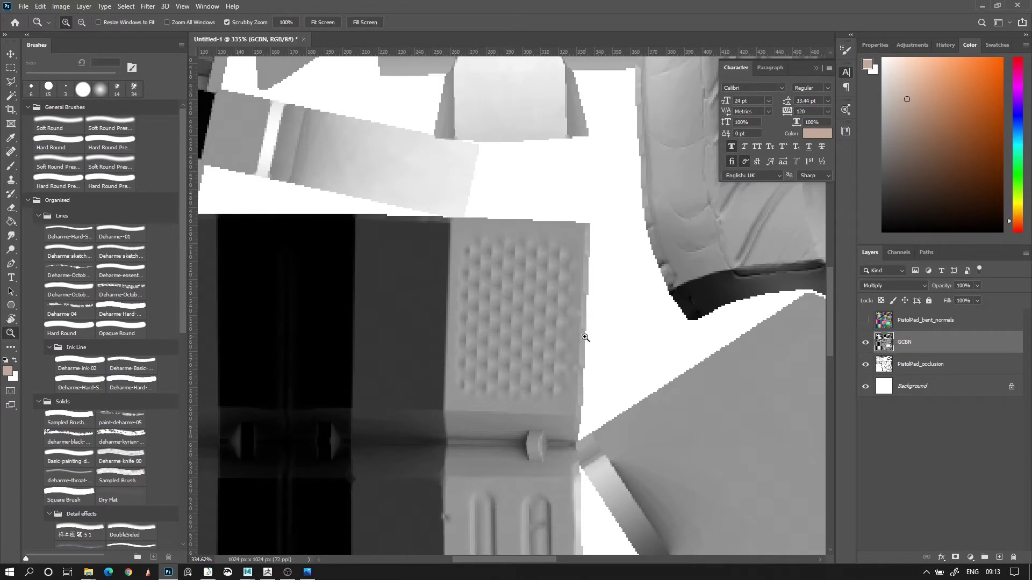
pyautogui.moveTo(585, 337); pyautogui.dragTo(473, 337)
pyautogui.moveTo(574, 383); pyautogui.dragTo(397, 161)
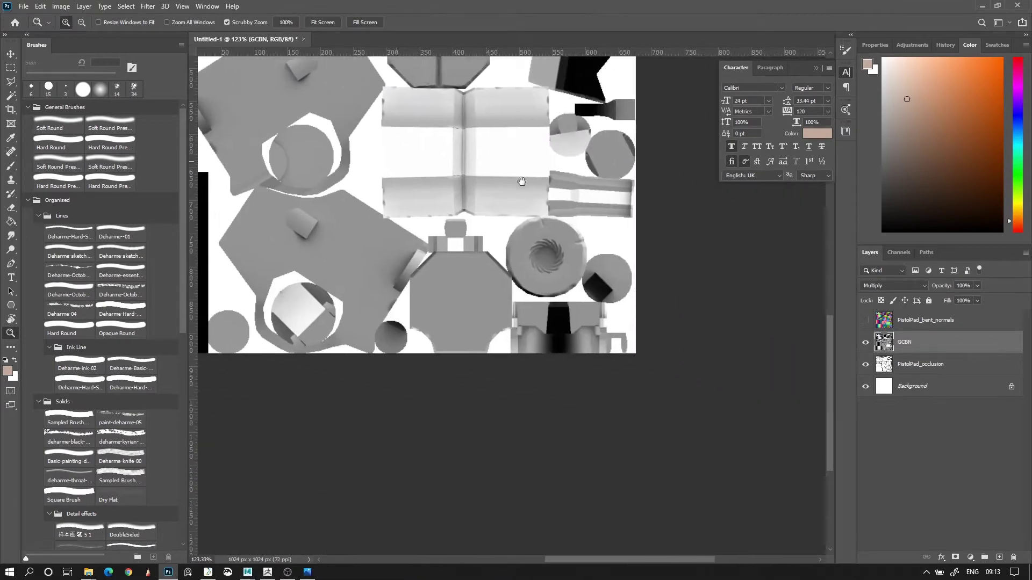
pyautogui.moveTo(522, 181); pyautogui.dragTo(509, 515)
pyautogui.moveTo(525, 141); pyautogui.dragTo(826, 258)
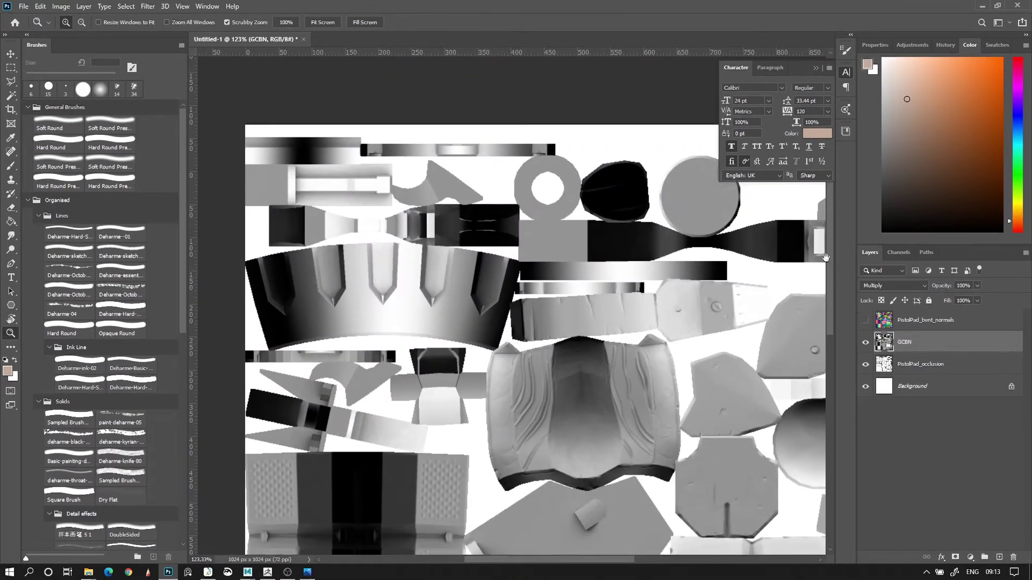
pyautogui.scroll(-5, 825, 256)
pyautogui.keyDown('alt'); pyautogui.scroll(-3, 711, 292); pyautogui.keyUp('alt')
pyautogui.keyDown('alt'); pyautogui.scroll(1, 712, 293); pyautogui.keyUp('alt')
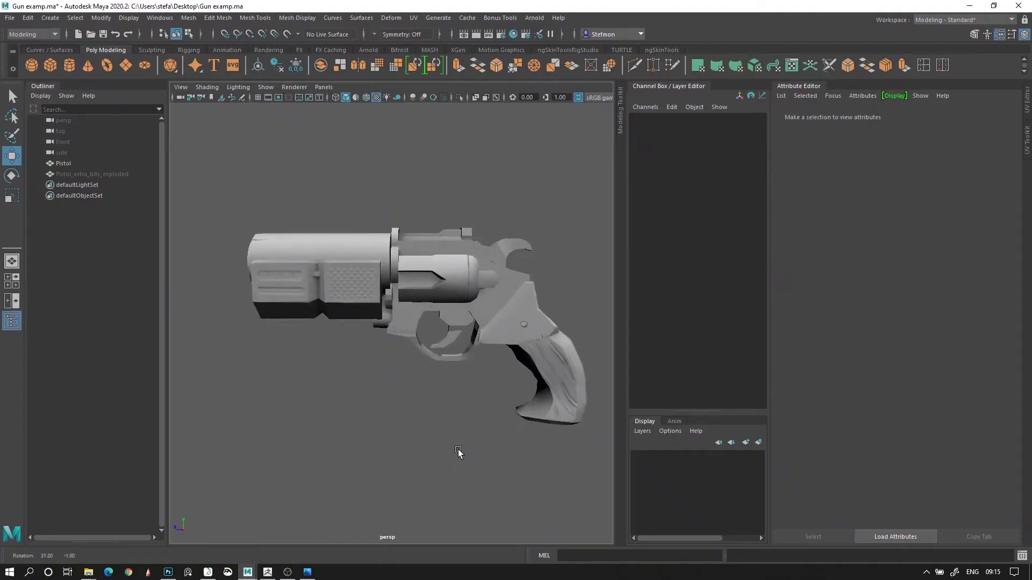
# Step: Switch to Maya and compare the pistol with plain AO against AO plus the bent normal channel
pyautogui.keyDown('alt'); pyautogui.moveTo(458, 451); pyautogui.dragTo(422, 445); pyautogui.keyUp('alt')
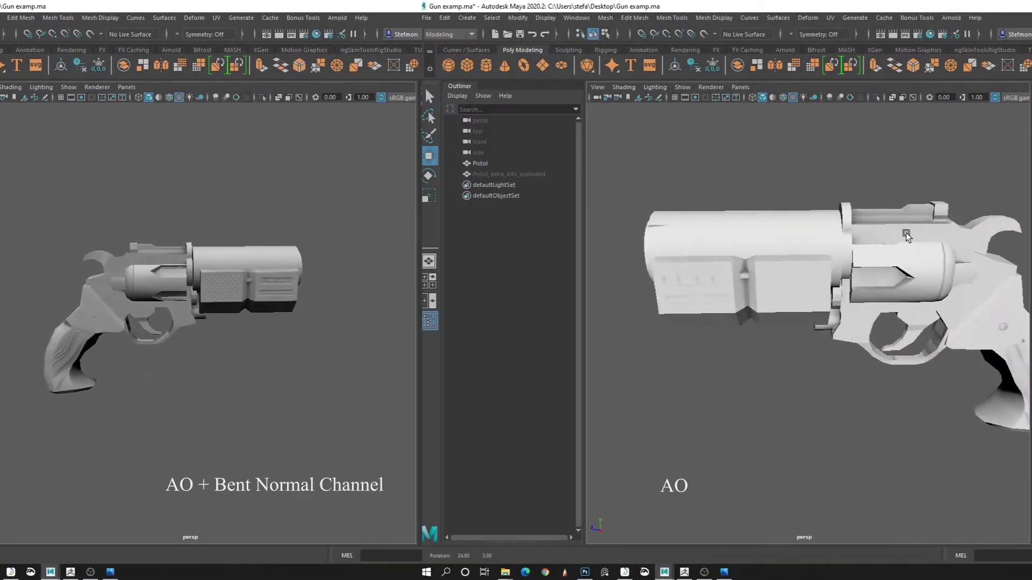
pyautogui.keyDown('alt'); pyautogui.moveTo(905, 234); pyautogui.dragTo(859, 284); pyautogui.keyUp('alt')
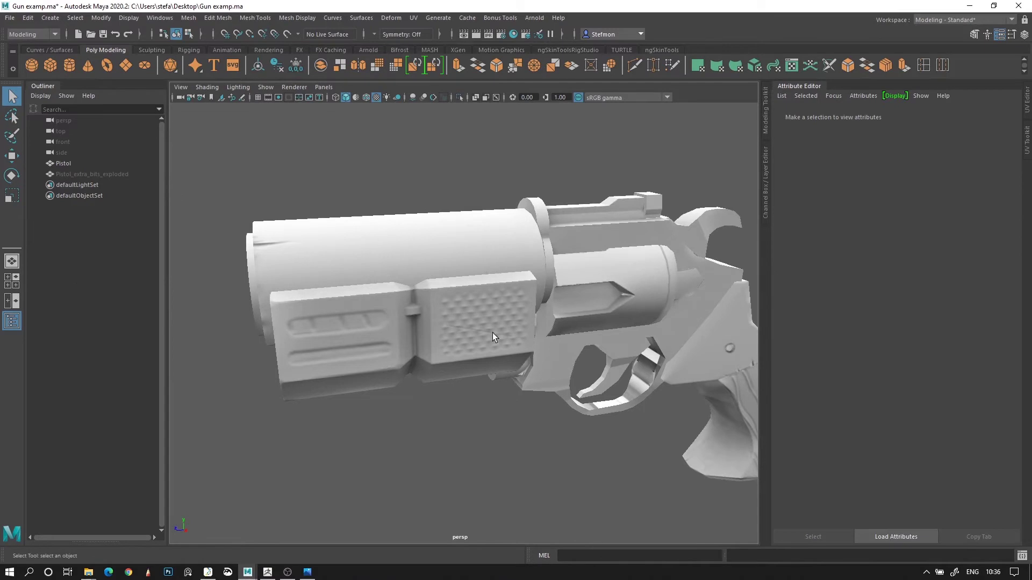
pyautogui.keyDown('alt'); pyautogui.moveTo(493, 337); pyautogui.dragTo(554, 434); pyautogui.keyUp('alt')
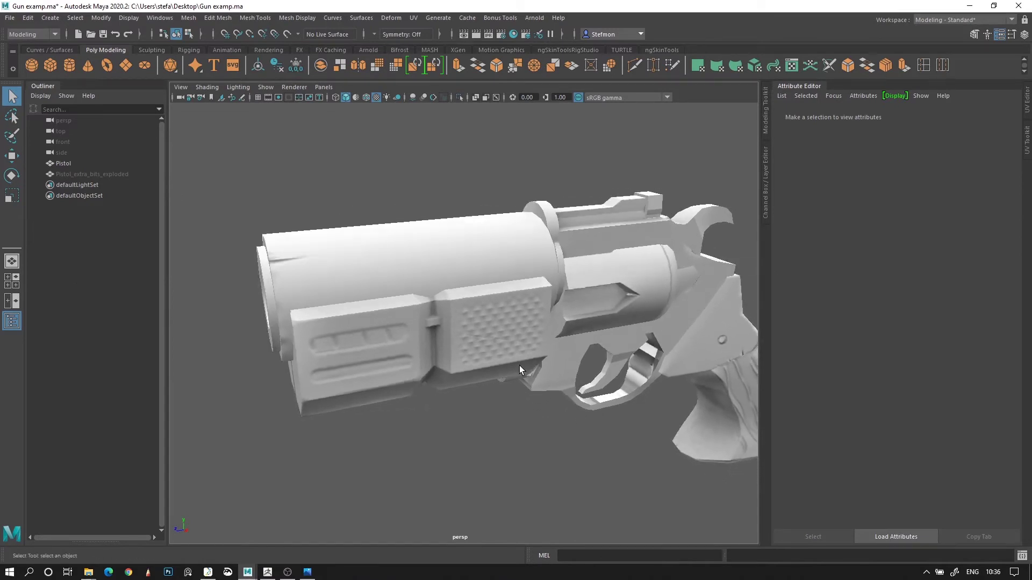
pyautogui.click(444, 337)
pyautogui.click(434, 458)
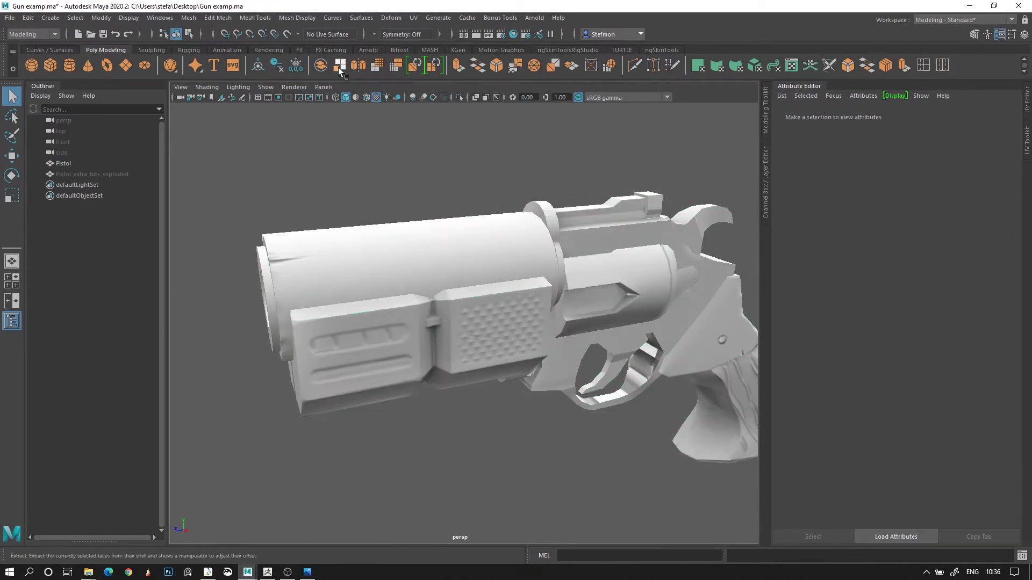
# Step: Open the Viewport 2.0 renderer settings and choose the Max Texture Resolution mode
pyautogui.click(296, 88)
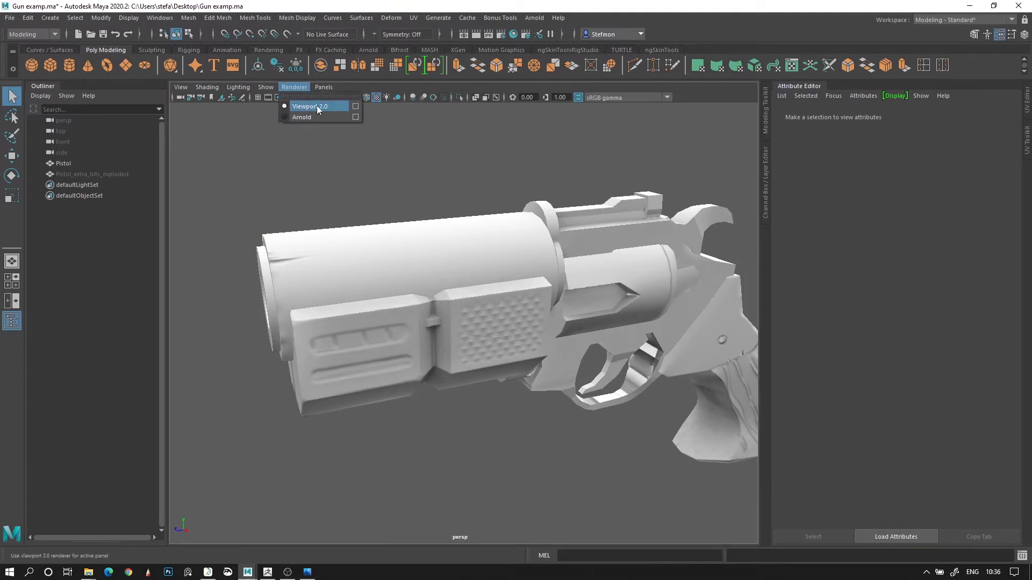
pyautogui.click(356, 107)
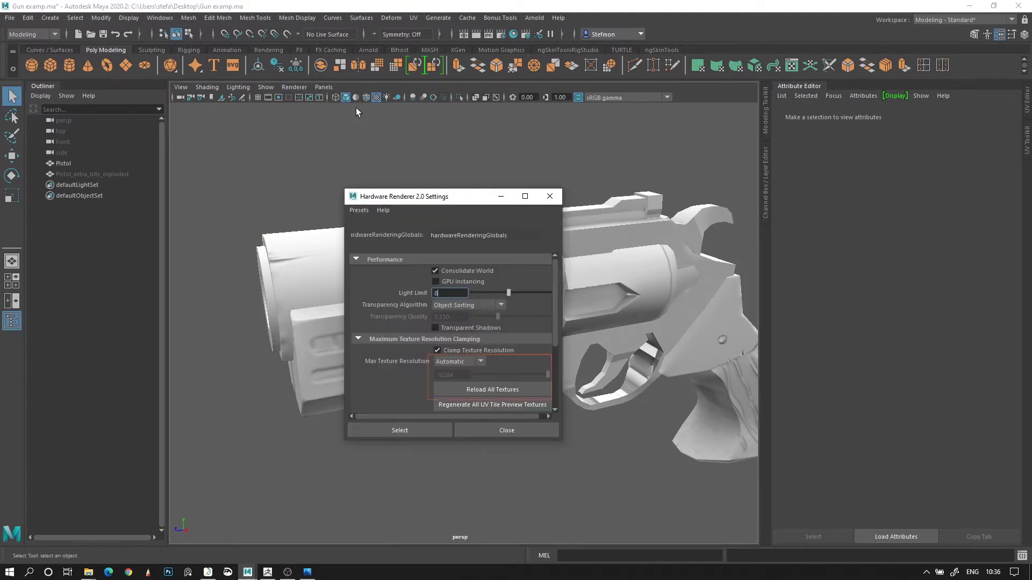
pyautogui.click(452, 361)
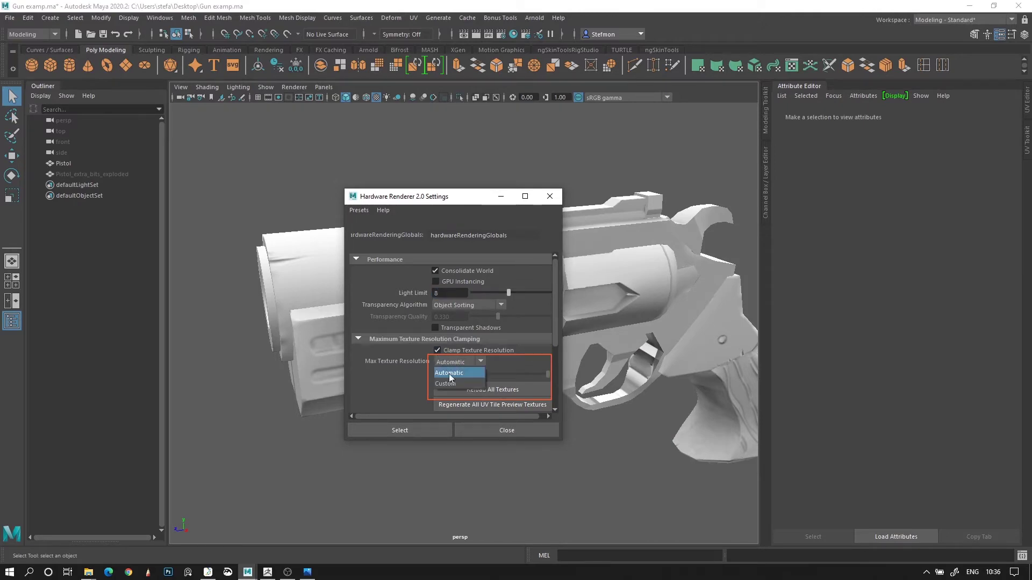
pyautogui.click(446, 380)
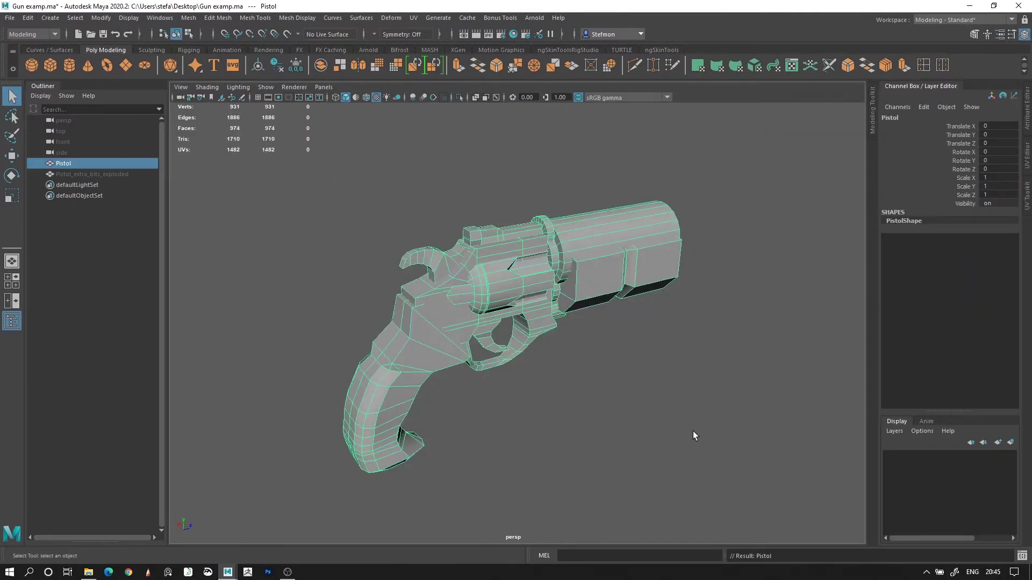
# Step: Assign a new Surface Shader material to the Pistol mesh
pyautogui.keyDown('alt'); pyautogui.moveTo(692, 431); pyautogui.dragTo(451, 428); pyautogui.keyUp('alt')
pyautogui.moveTo(512, 273); pyautogui.dragTo(511, 549, button='right')
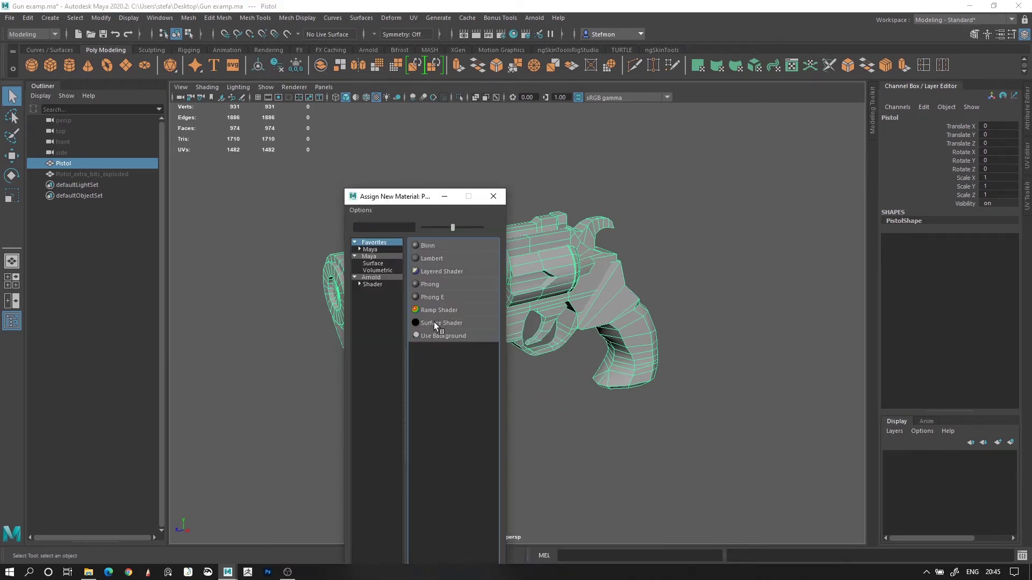
pyautogui.click(434, 321)
# Step: Connect a File texture to the surface shader's Out Color and load Pistol Values.tga into it
pyautogui.click(1003, 236)
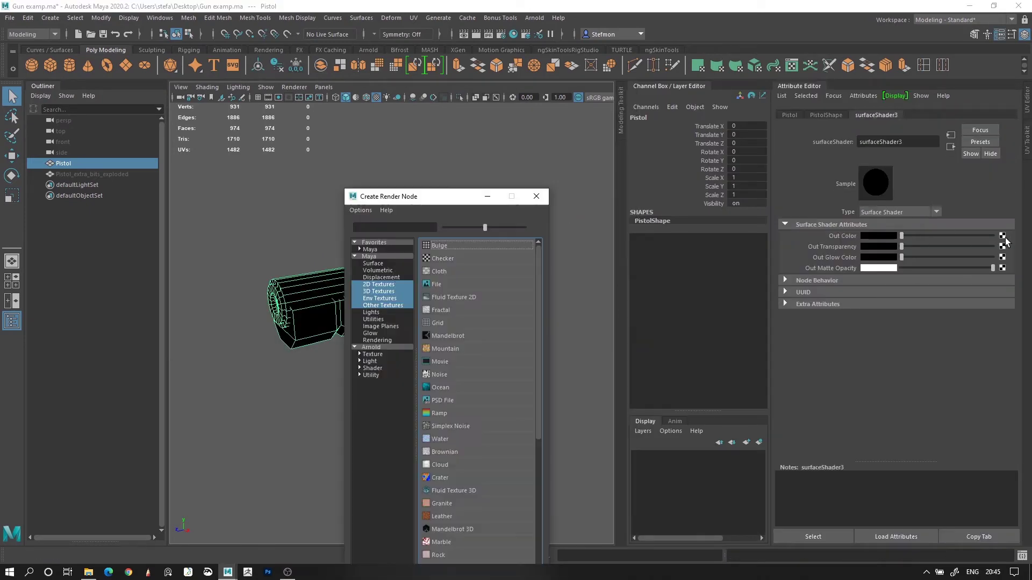
pyautogui.click(442, 284)
pyautogui.click(997, 262)
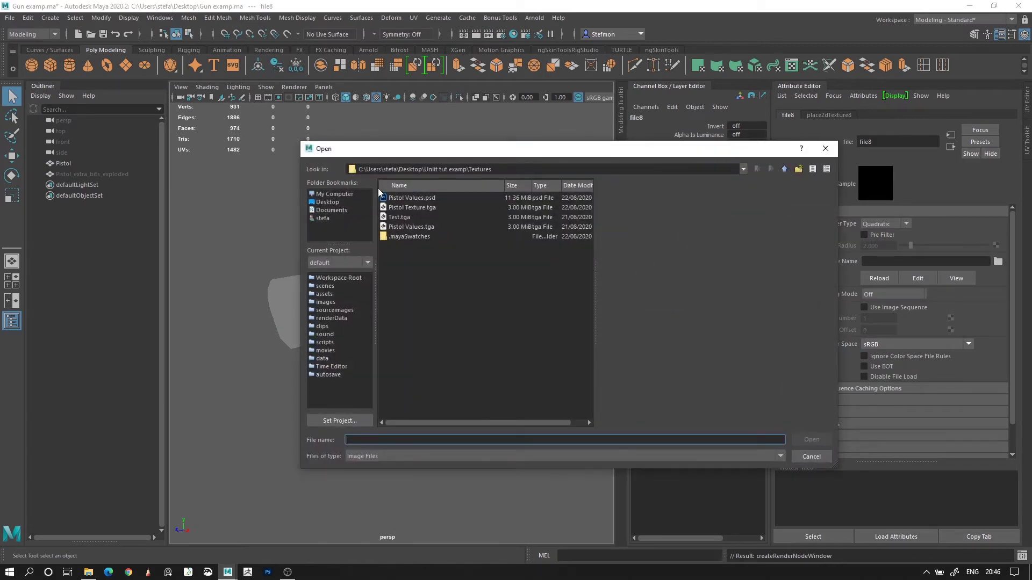
pyautogui.doubleClick(411, 226)
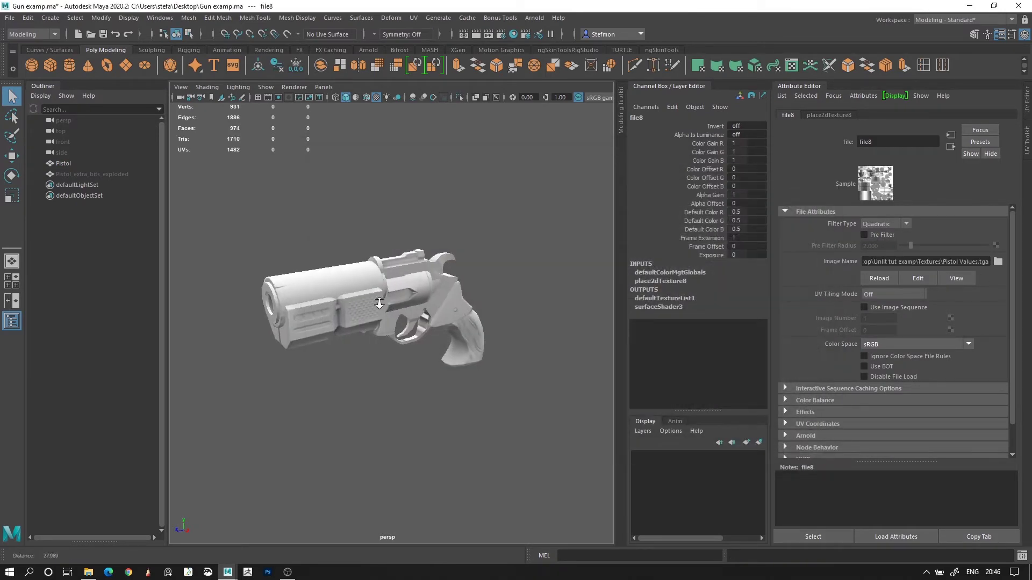
# Step: Examine the Pistol Values texture on the model from several angles, including the grip and trigger area
pyautogui.moveTo(415, 357)
pyautogui.keyDown('alt'); pyautogui.mouseDown()
pyautogui.moveTo(583, 351)
pyautogui.moveTo(411, 349)
pyautogui.mouseUp(); pyautogui.keyUp('alt')
pyautogui.keyDown('alt'); pyautogui.moveTo(411, 348); pyautogui.dragTo(386, 304, button='right'); pyautogui.keyUp('alt')
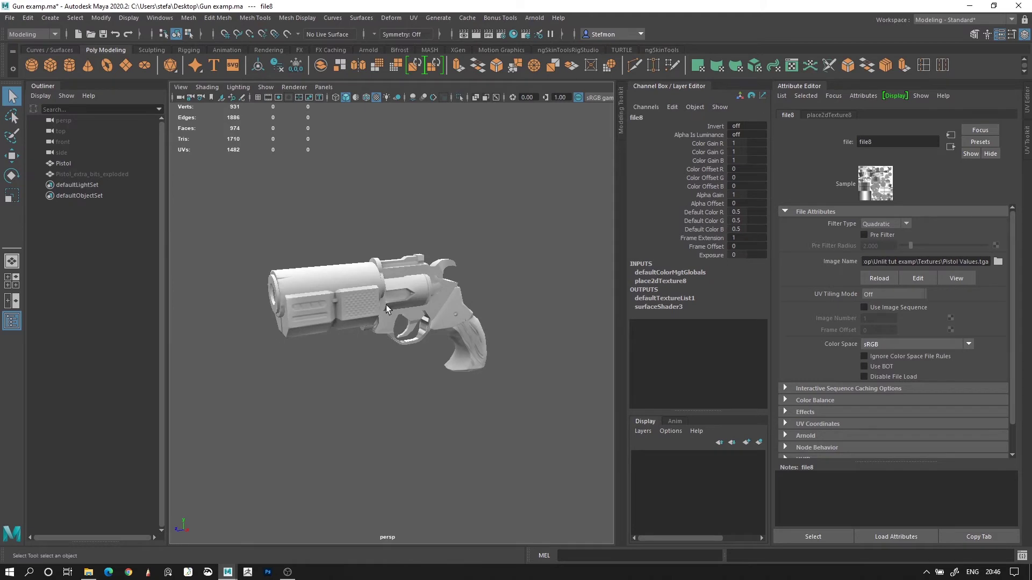
pyautogui.click(427, 294)
pyautogui.rightClick(428, 299)
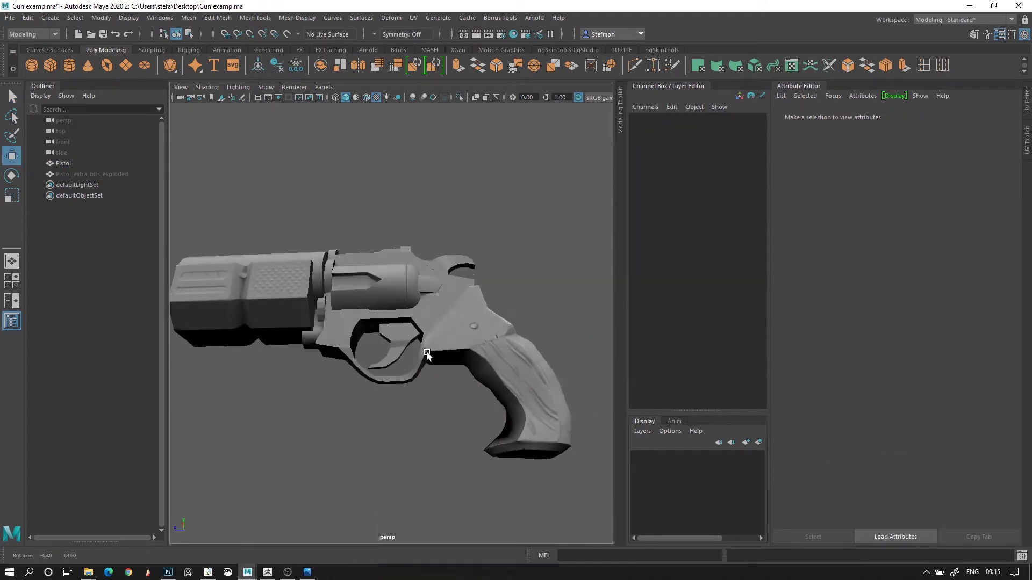
pyautogui.keyDown('alt'); pyautogui.moveTo(427, 353); pyautogui.dragTo(426, 204); pyautogui.keyUp('alt')
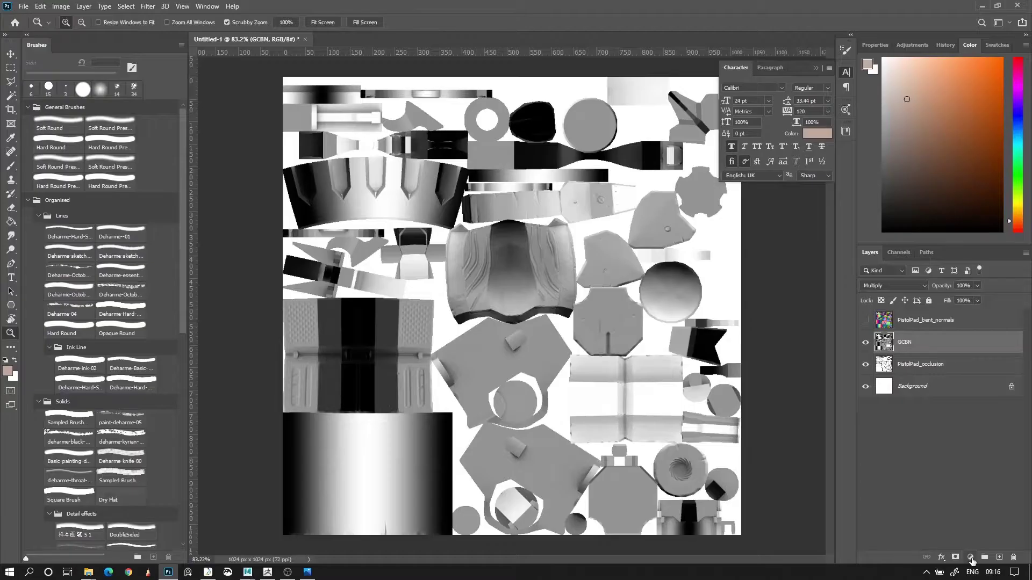
# Step: Add a Levels adjustment clipped to the GCBN layer and set its midtone input to about 1.77
pyautogui.click(970, 559)
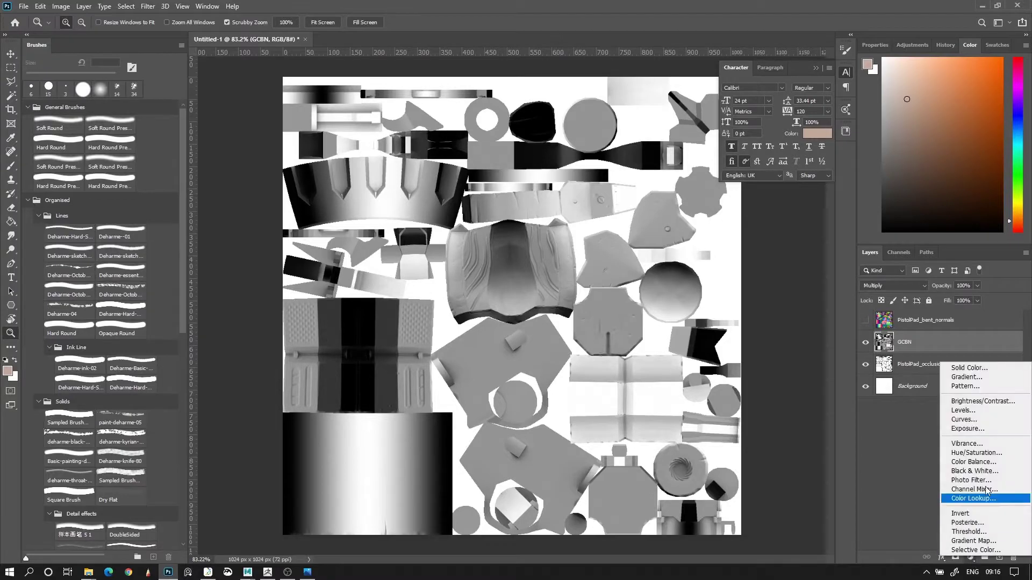
pyautogui.click(974, 413)
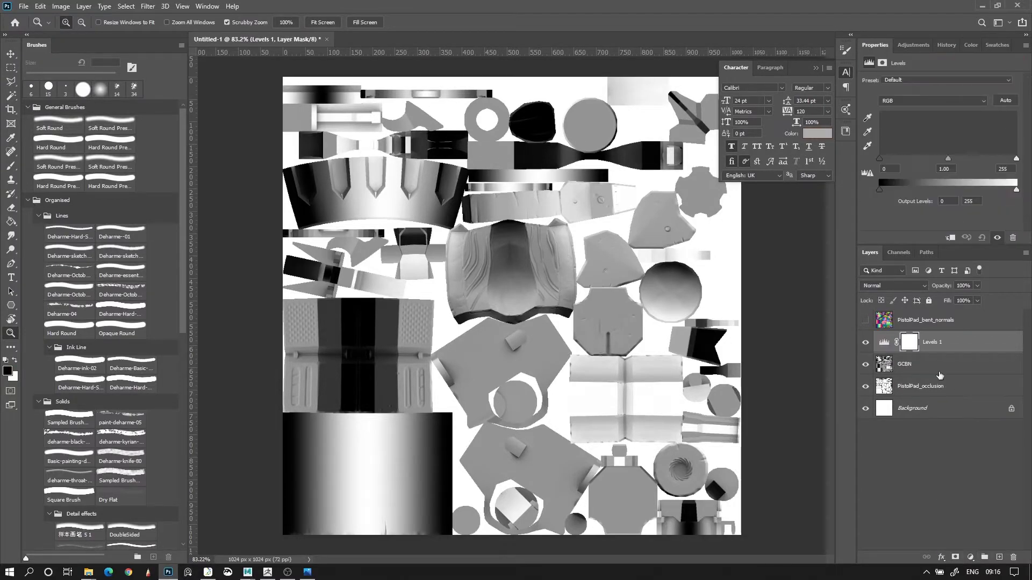
pyautogui.keyDown('alt'); pyautogui.click(918, 350); pyautogui.keyUp('alt')
pyautogui.moveTo(948, 158); pyautogui.dragTo(904, 157)
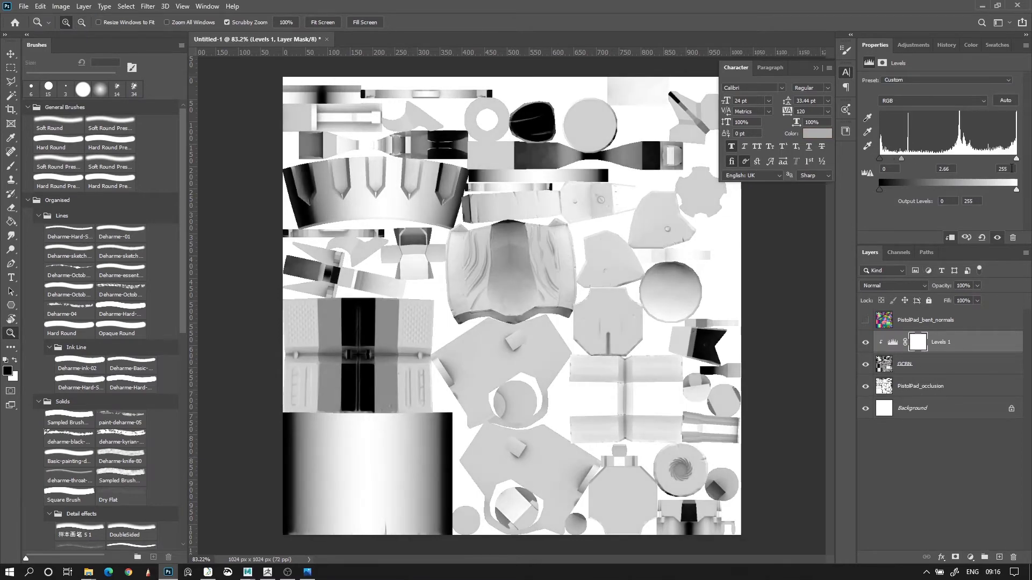
pyautogui.moveTo(1016, 159)
pyautogui.mouseDown()
pyautogui.moveTo(975, 157)
pyautogui.moveTo(1016, 158)
pyautogui.mouseUp()
pyautogui.moveTo(901, 159)
pyautogui.mouseDown()
pyautogui.moveTo(958, 163)
pyautogui.moveTo(913, 153)
pyautogui.mouseUp()
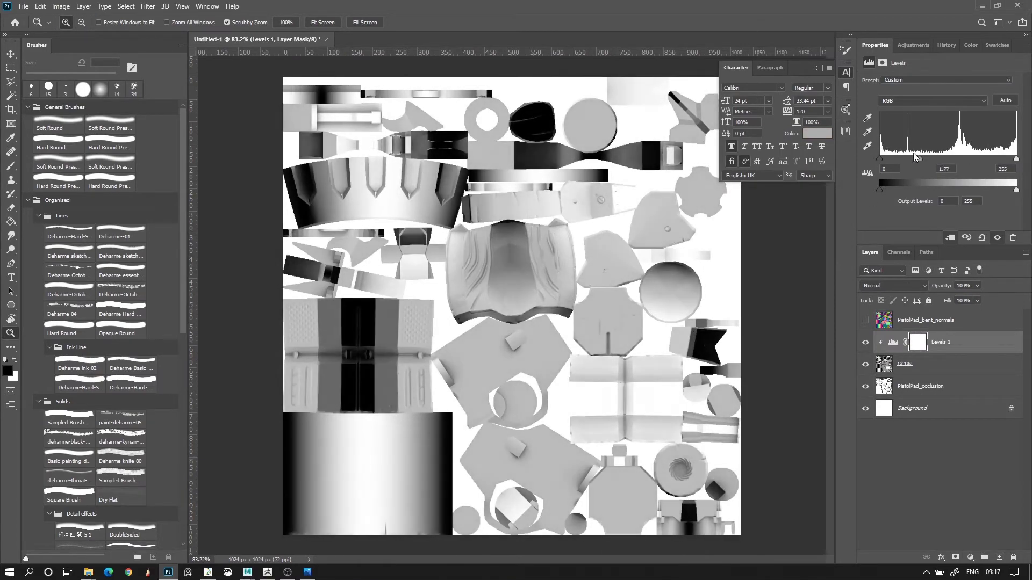
# Step: Fill the Levels 1 layer mask with black
pyautogui.click(918, 342)
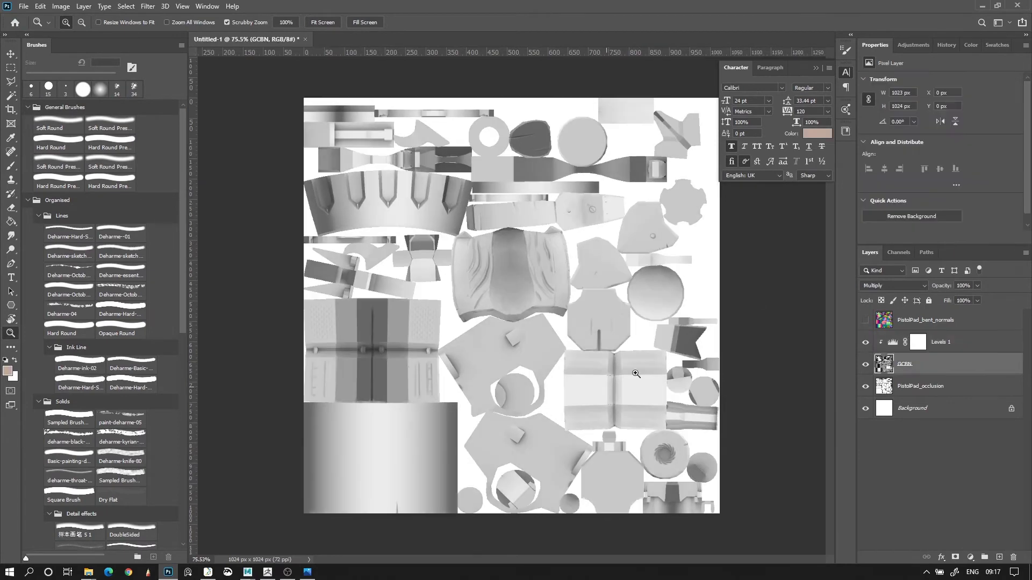
pyautogui.press('g')
pyautogui.hotkey('alt', 'BackSpace')
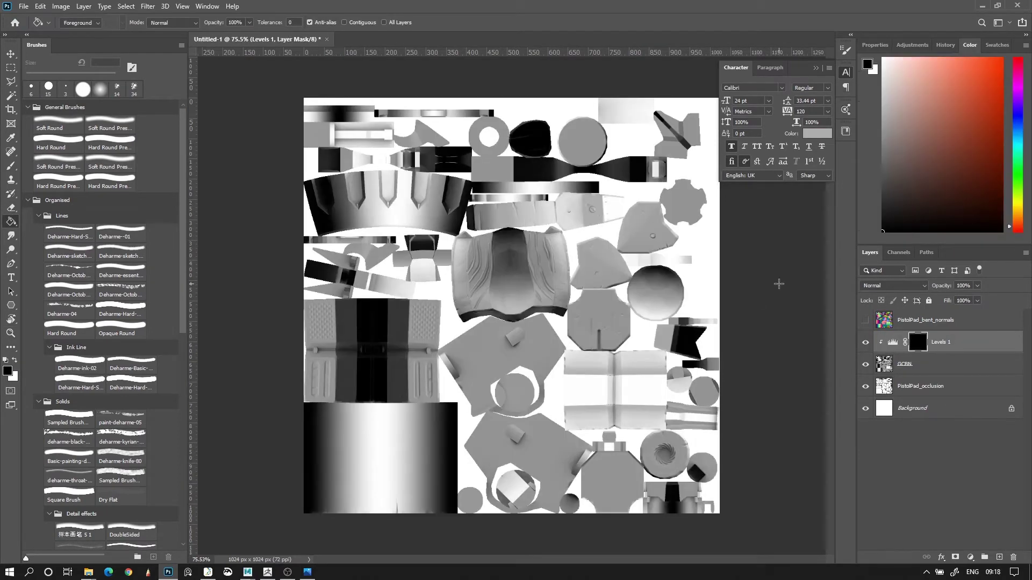
# Step: Choose the Soft Round Pressure Opacity brush at about 21 px with white as the paint color
pyautogui.click(15, 166)
pyautogui.rightClick(692, 279)
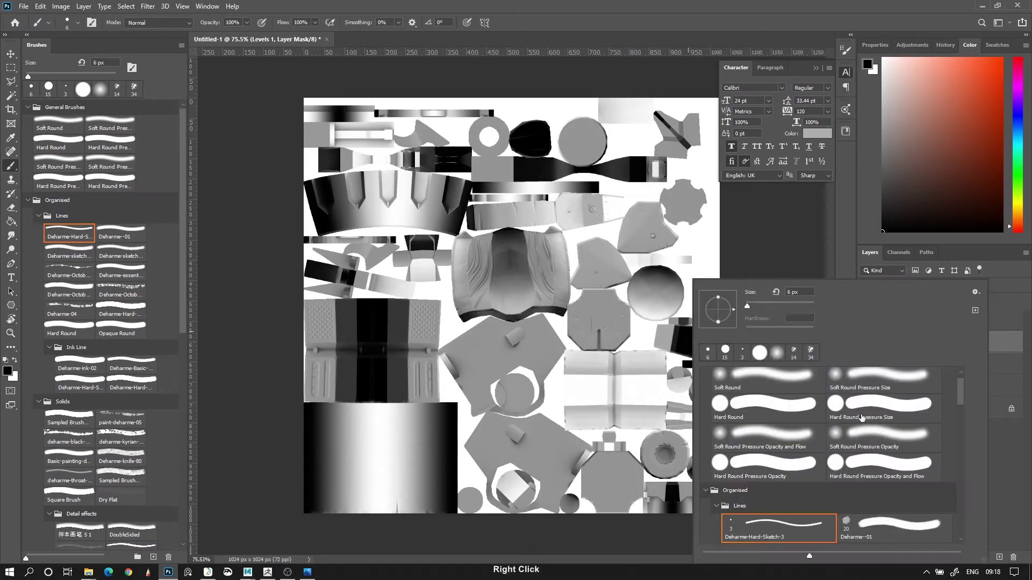
pyautogui.click(863, 430)
pyautogui.click(753, 306)
pyautogui.click(899, 88)
pyautogui.moveTo(899, 88); pyautogui.dragTo(882, 231)
pyautogui.press('x')
pyautogui.keyDown('ctrl'); pyautogui.moveTo(536, 148); pyautogui.dragTo(607, 149); pyautogui.keyUp('ctrl')
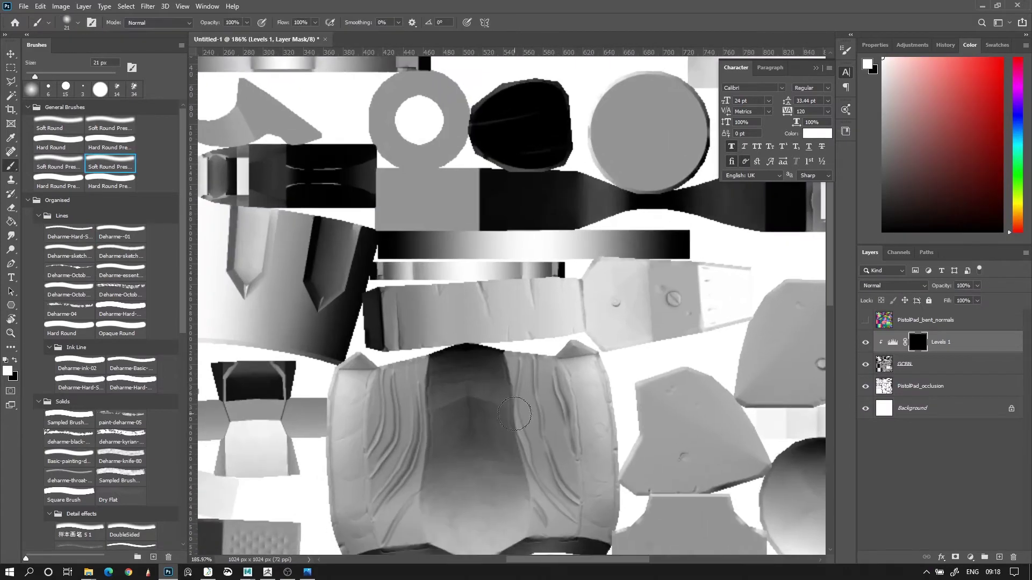
# Step: Try a brush stroke on the Levels 1 mask and compare the texture with the mask disabled
pyautogui.moveTo(510, 411); pyautogui.dragTo(790, 441)
pyautogui.hotkey('ctrl', 'z')
pyautogui.moveTo(781, 378)
pyautogui.keyDown('ctrl'); pyautogui.mouseDown()
pyautogui.moveTo(660, 304)
pyautogui.moveTo(773, 304)
pyautogui.mouseUp(); pyautogui.keyUp('ctrl')
pyautogui.hotkey('ctrl', 'space')
pyautogui.keyDown('shift'); pyautogui.click(918, 341); pyautogui.keyUp('shift')
pyautogui.keyDown('shift'); pyautogui.click(917, 342); pyautogui.keyUp('shift')
# Step: Paint white on the Levels 1 mask to brighten the dark left end of the fluted cylinder island
pyautogui.moveTo(363, 209); pyautogui.dragTo(430, 209)
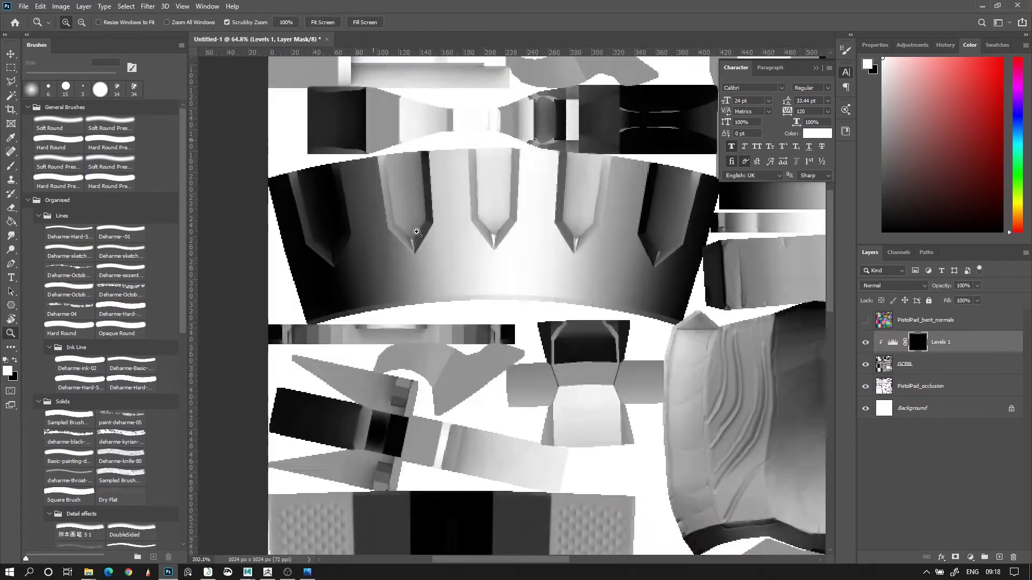
pyautogui.press('b')
pyautogui.rightClick(311, 214)
pyautogui.click(301, 185)
pyautogui.moveTo(293, 254)
pyautogui.mouseDown()
pyautogui.moveTo(311, 288)
pyautogui.moveTo(378, 300)
pyautogui.moveTo(369, 199)
pyautogui.mouseUp()
pyautogui.rightClick(359, 236)
pyautogui.moveTo(338, 273); pyautogui.dragTo(353, 273)
pyautogui.press('Return')
# Step: Brighten the cylinder island's right end on the Levels 1 mask with a 36 px brush, comparing with the adjustment hidden
pyautogui.click(11, 235)
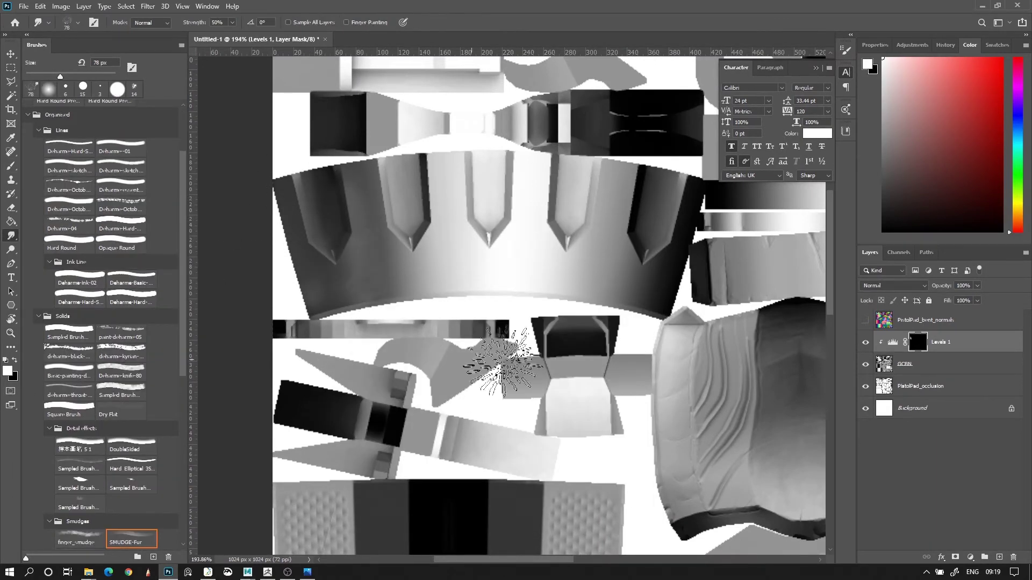
pyautogui.keyDown('ctrl'); pyautogui.moveTo(507, 362); pyautogui.dragTo(484, 361); pyautogui.keyUp('ctrl')
pyautogui.click(11, 166)
pyautogui.moveTo(640, 380)
pyautogui.mouseDown()
pyautogui.moveTo(479, 332)
pyautogui.moveTo(490, 328)
pyautogui.moveTo(499, 232)
pyautogui.mouseUp()
pyautogui.moveTo(222, 230); pyautogui.dragTo(364, 223)
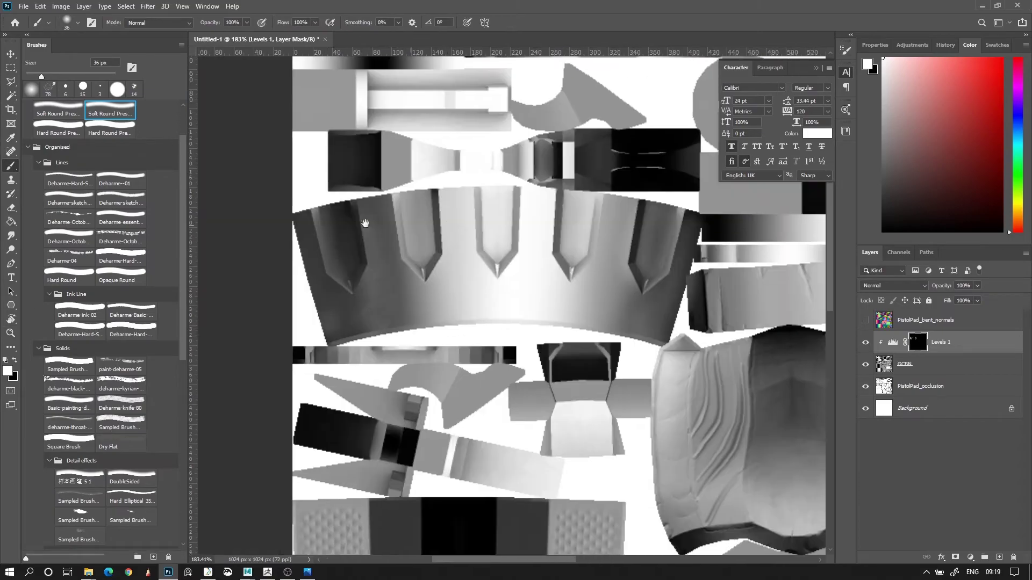
pyautogui.click(865, 342)
pyautogui.click(865, 342)
# Step: Check the pistol model in Maya and paint the Levels 1 mask in Photoshop over the remaining near-black islands
pyautogui.hotkey('alt', 'Tab')
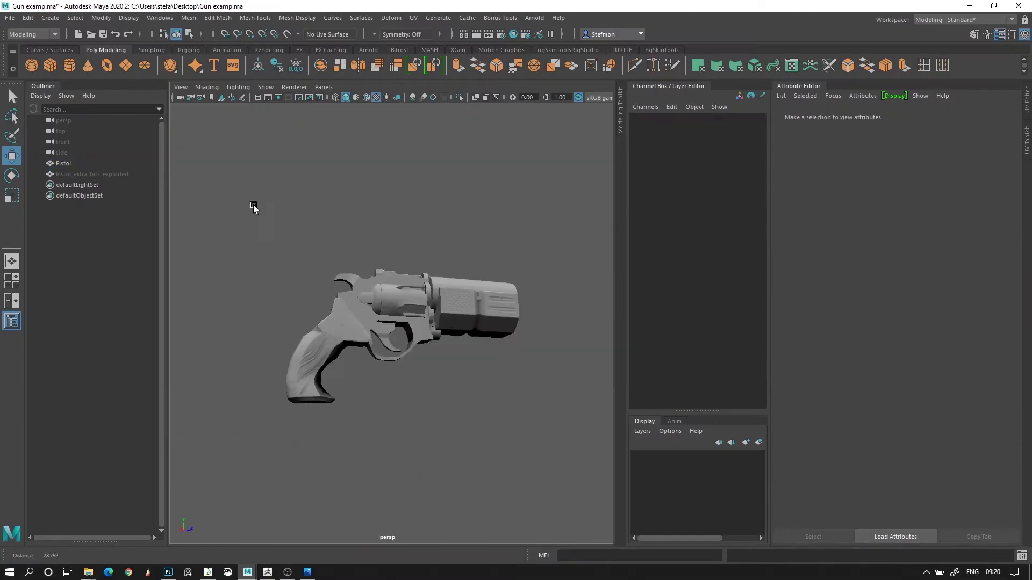
pyautogui.keyDown('alt'); pyautogui.moveTo(253, 208); pyautogui.dragTo(514, 363); pyautogui.keyUp('alt')
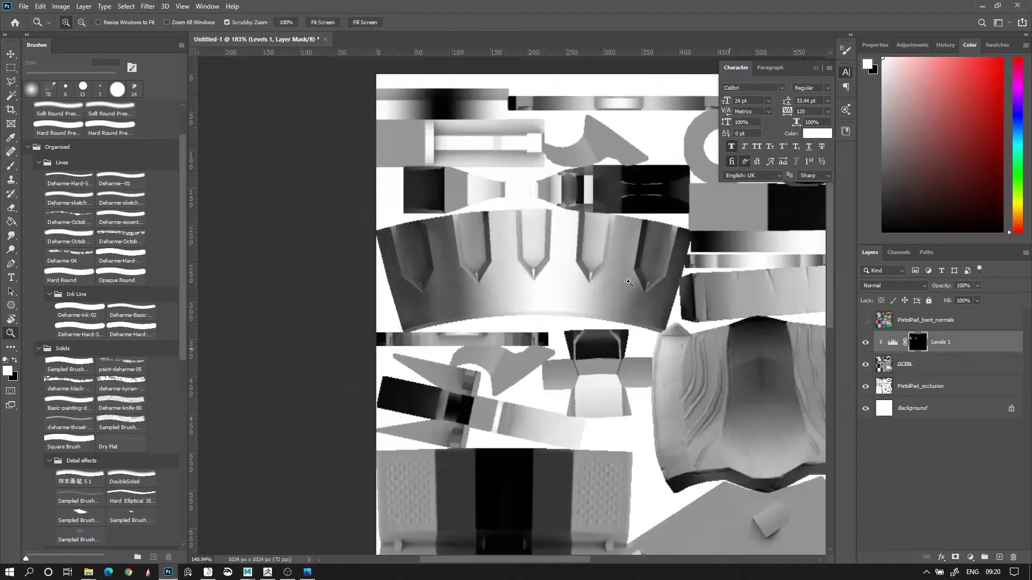
pyautogui.keyDown('alt'); pyautogui.scroll(2, 512, 200); pyautogui.keyUp('alt')
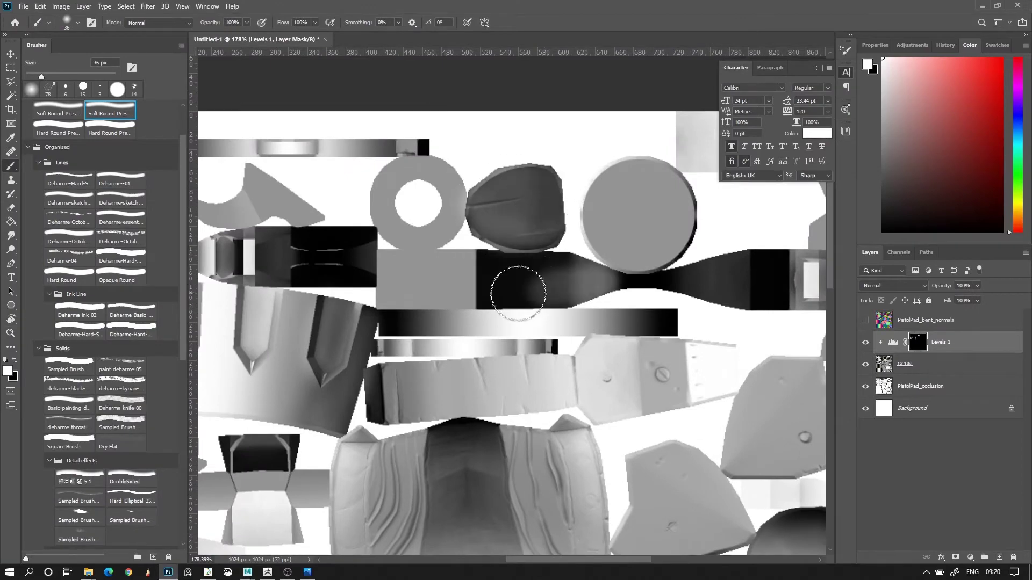
pyautogui.moveTo(518, 294)
pyautogui.mouseDown()
pyautogui.moveTo(562, 274)
pyautogui.moveTo(425, 262)
pyautogui.mouseUp()
pyautogui.moveTo(473, 269); pyautogui.dragTo(582, 269)
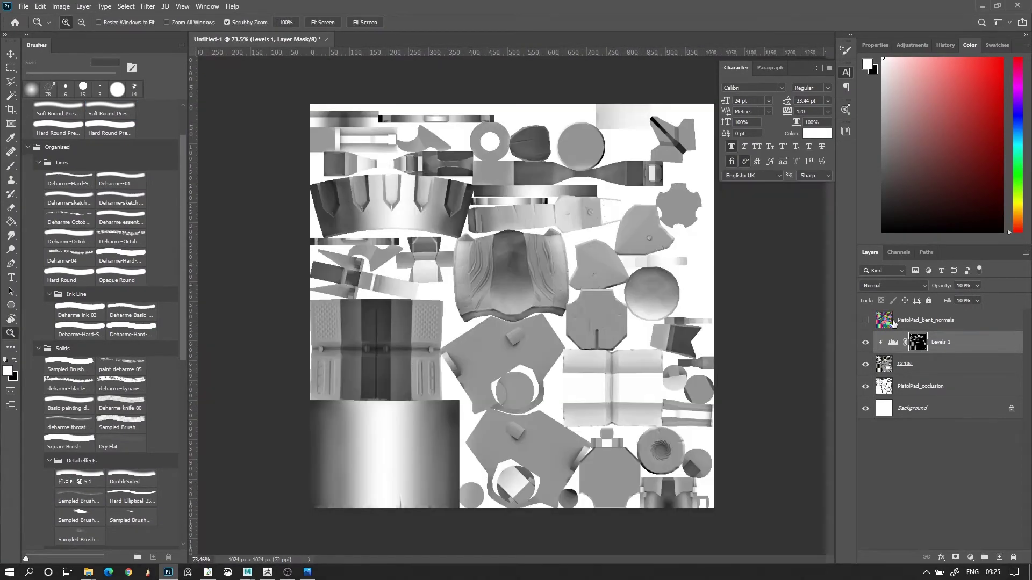
# Step: Show the PistolPad_bent_normals layer and examine its Green, Red and Blue channels around the creased island near the texture's top
pyautogui.click(893, 323)
pyautogui.click(865, 320)
pyautogui.click(897, 253)
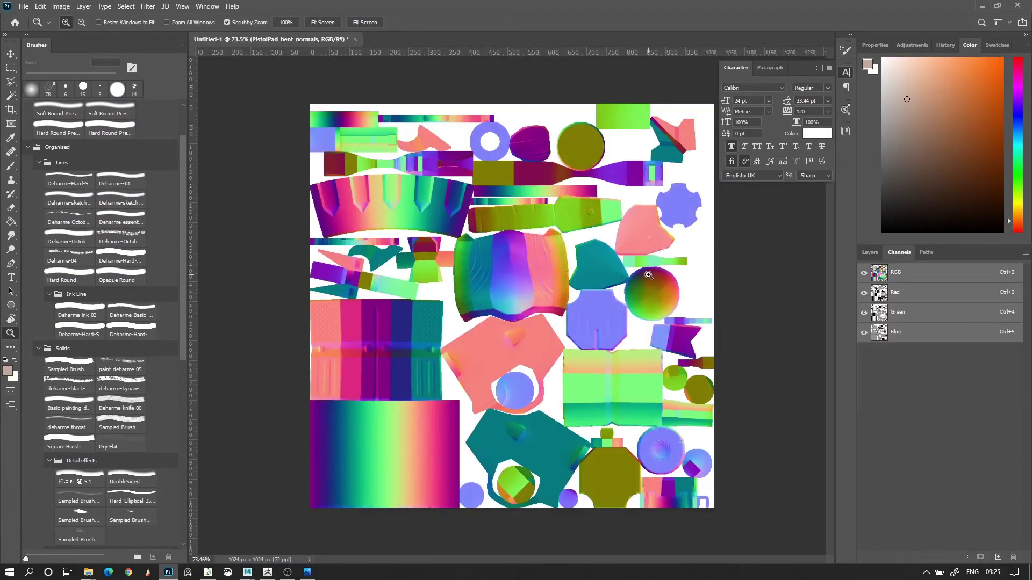
pyautogui.keyDown('alt'); pyautogui.scroll(3, 647, 274); pyautogui.keyUp('alt')
pyautogui.keyDown('alt'); pyautogui.scroll(-1, 581, 68); pyautogui.keyUp('alt')
pyautogui.moveTo(539, 86); pyautogui.dragTo(623, 86)
pyautogui.click(917, 312)
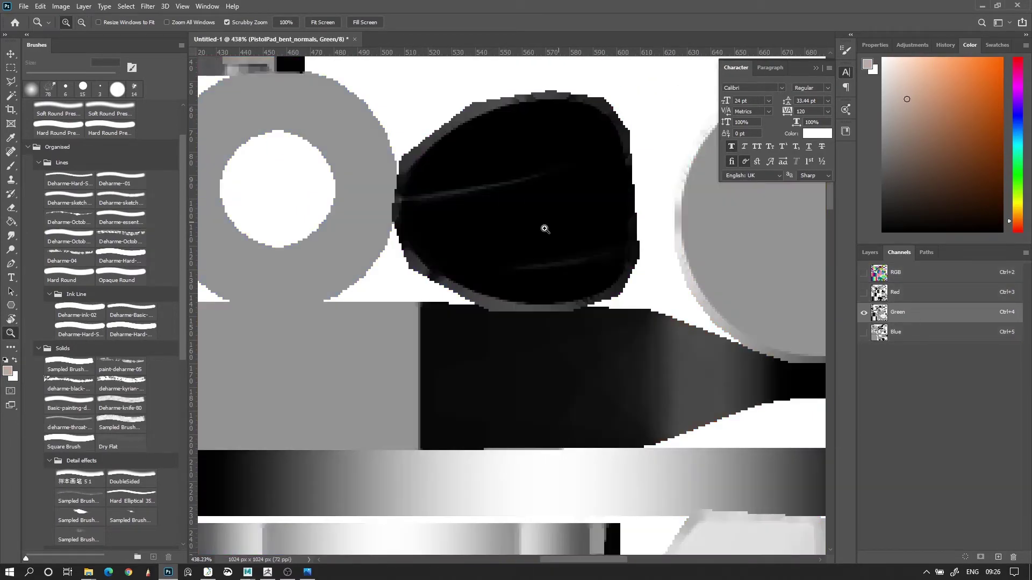
pyautogui.moveTo(516, 249); pyautogui.dragTo(451, 248)
pyautogui.moveTo(759, 432); pyautogui.dragTo(817, 349)
pyautogui.click(921, 295)
pyautogui.moveTo(567, 130); pyautogui.dragTo(622, 129)
pyautogui.click(924, 336)
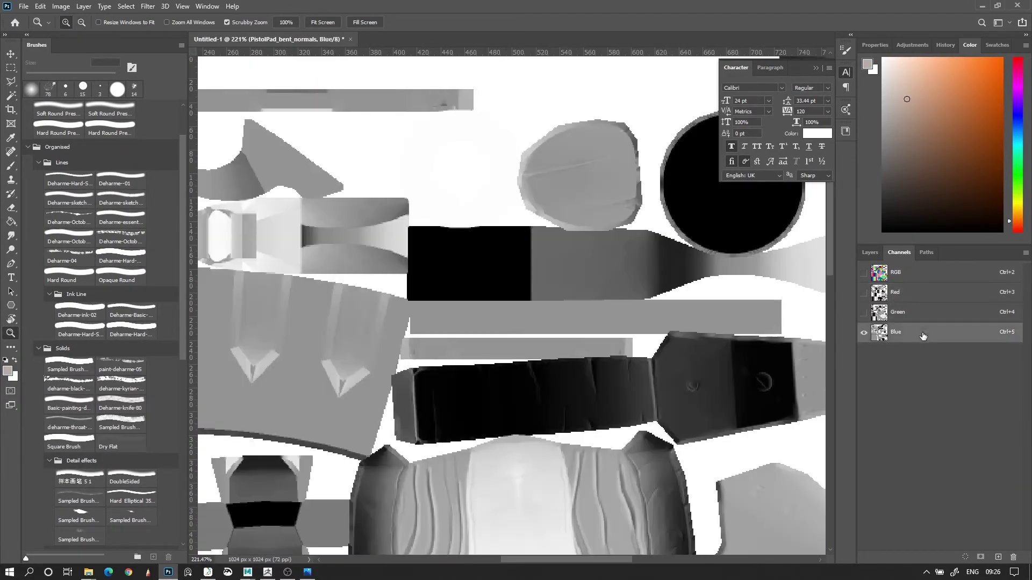
pyautogui.moveTo(484, 445); pyautogui.dragTo(605, 280)
# Step: Compare the Red and Green channels of the bent normals for surface detail across the barrel, cylinder and grip islands
pyautogui.click(924, 294)
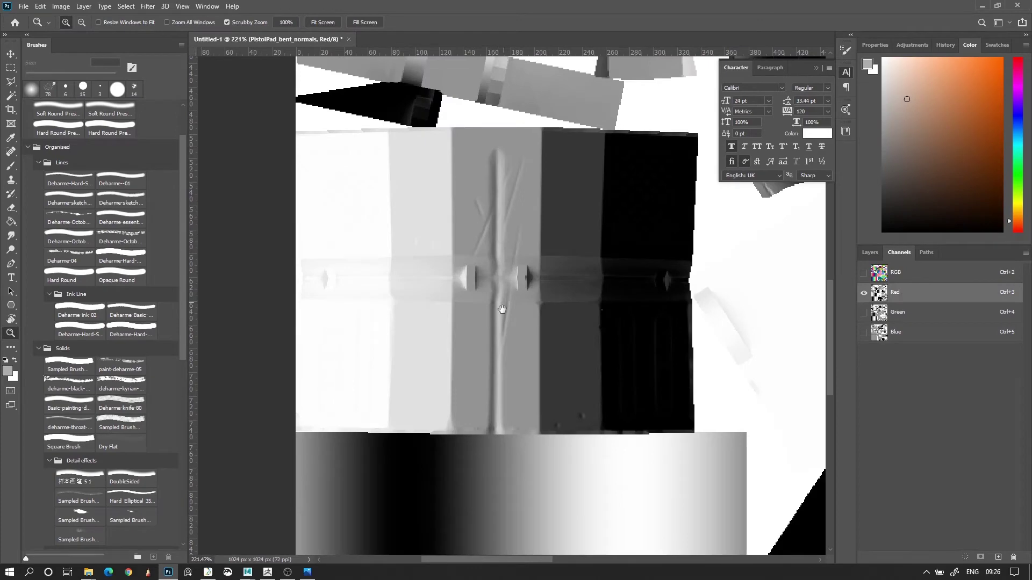
pyautogui.moveTo(503, 309); pyautogui.dragTo(387, 97)
pyautogui.moveTo(485, 339); pyautogui.dragTo(494, 340)
pyautogui.click(925, 313)
pyautogui.click(926, 293)
pyautogui.moveTo(785, 301); pyautogui.dragTo(697, 516)
pyautogui.click(939, 313)
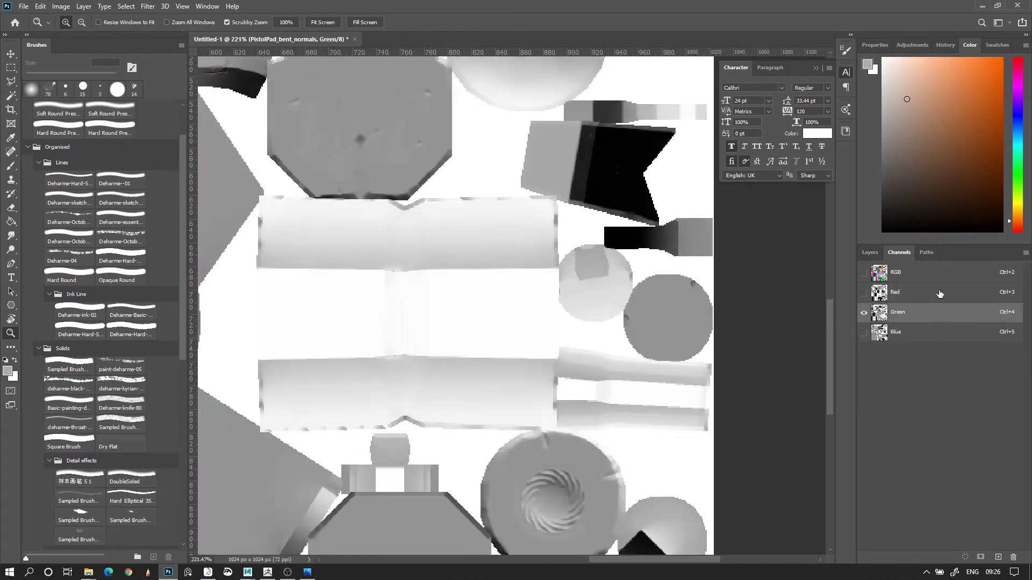
pyautogui.click(940, 294)
pyautogui.moveTo(516, 135); pyautogui.dragTo(591, 368)
pyautogui.moveTo(234, 398); pyautogui.dragTo(608, 248)
pyautogui.click(923, 311)
pyautogui.click(924, 295)
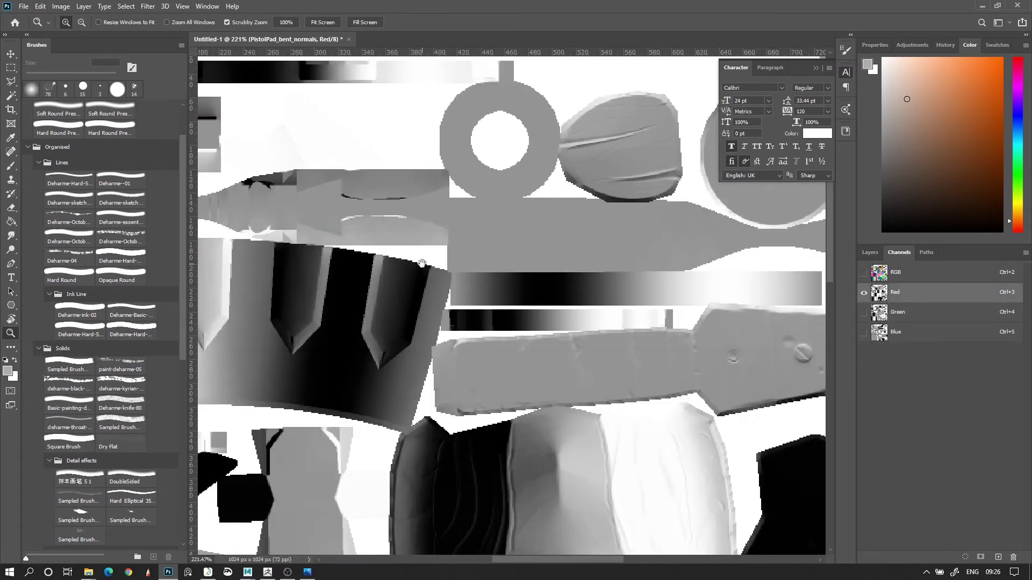
pyautogui.moveTo(422, 262); pyautogui.dragTo(350, 314)
pyautogui.moveTo(703, 344); pyautogui.dragTo(645, 328)
# Step: Copy the entire bent normals Red channel into a new layer named RCBN above Levels 1 and hide the bent normals layer
pyautogui.press('m')
pyautogui.moveTo(568, 86)
pyautogui.mouseDown()
pyautogui.moveTo(768, 86)
pyautogui.moveTo(571, 86)
pyautogui.mouseUp()
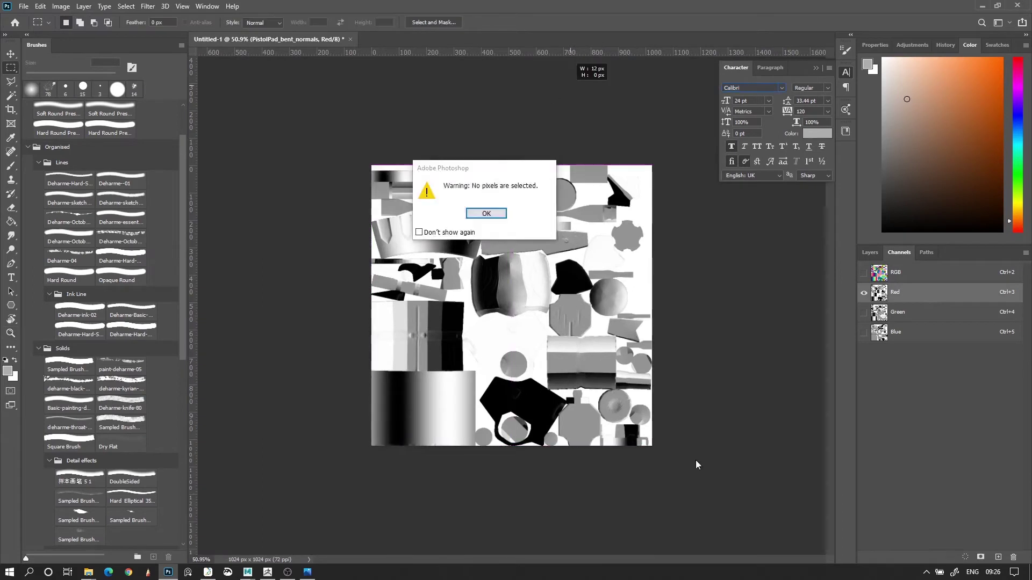
pyautogui.press('Return')
pyautogui.click(672, 124)
pyautogui.hotkey('ctrl', 'a')
pyautogui.click(869, 253)
pyautogui.click(917, 342)
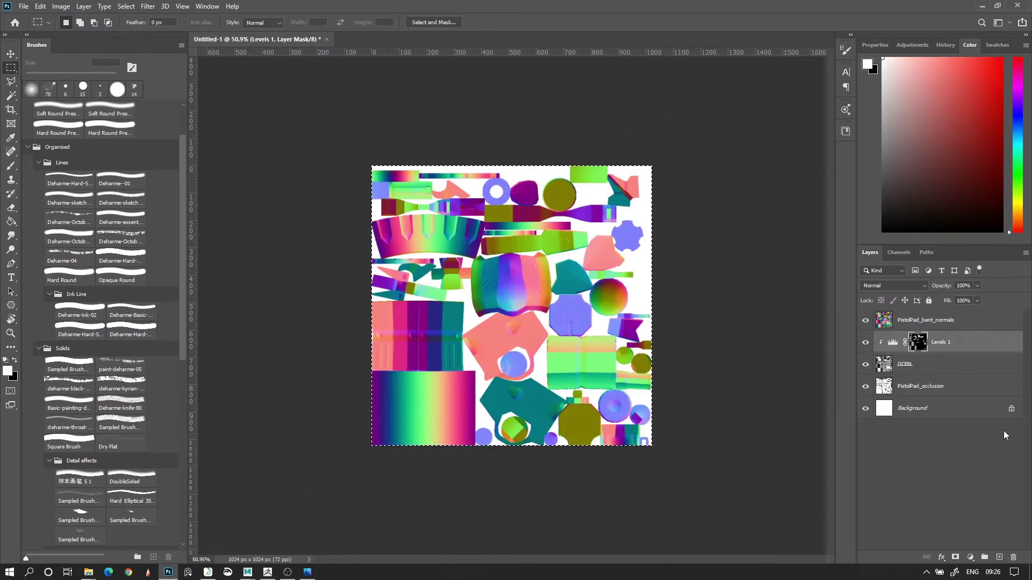
pyautogui.click(999, 557)
pyautogui.click(865, 320)
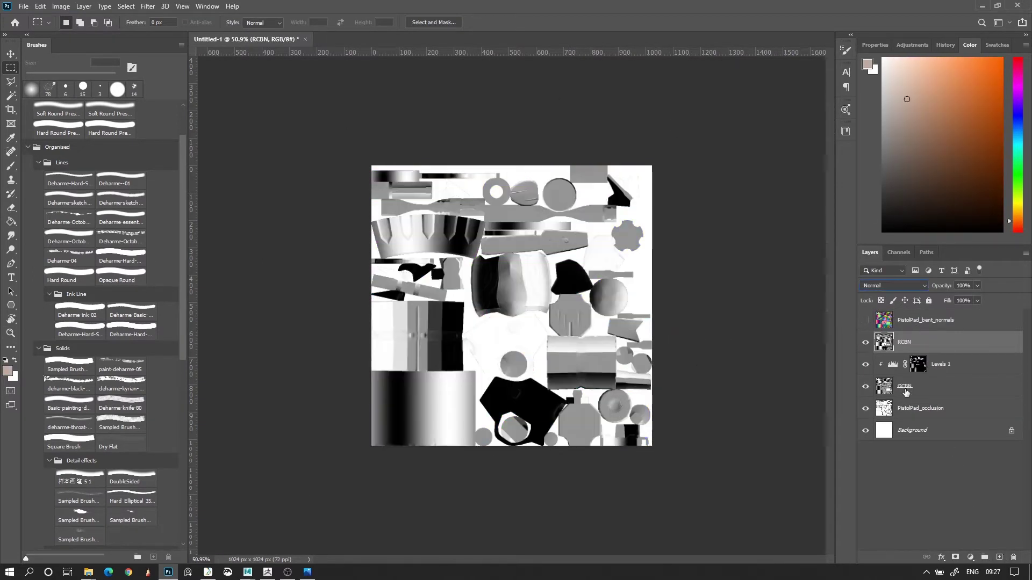
# Step: Add a layer mask to the RCBN layer and fill it with black
pyautogui.click(954, 557)
pyautogui.click(8, 221)
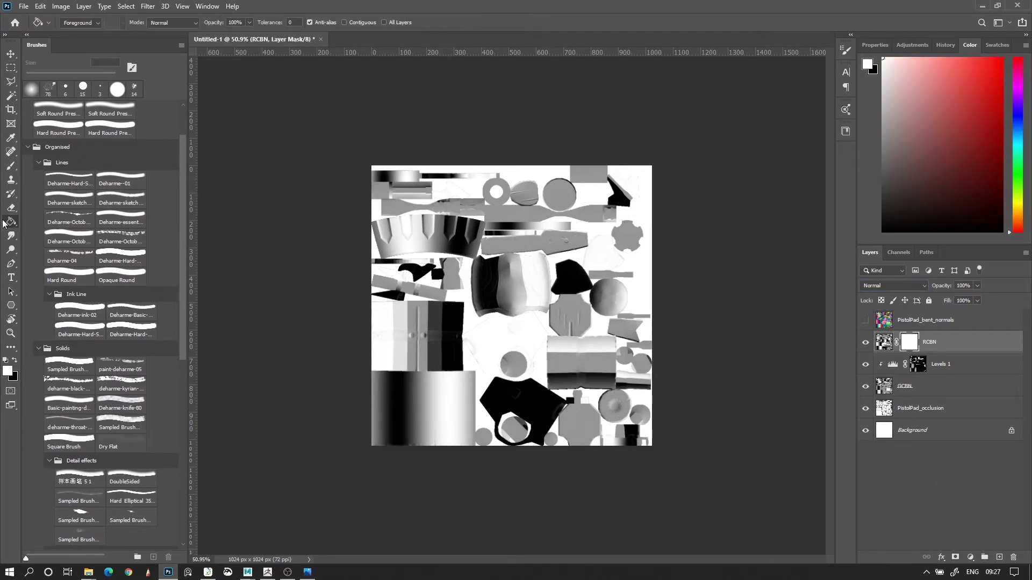
pyautogui.press('x')
pyautogui.click(612, 214)
# Step: Paint white on the RCBN mask with a 14 px soft brush to reveal creases on the rounded island near the texture's top
pyautogui.press('z')
pyautogui.moveTo(518, 194); pyautogui.dragTo(569, 207)
pyautogui.press('b')
pyautogui.press('x')
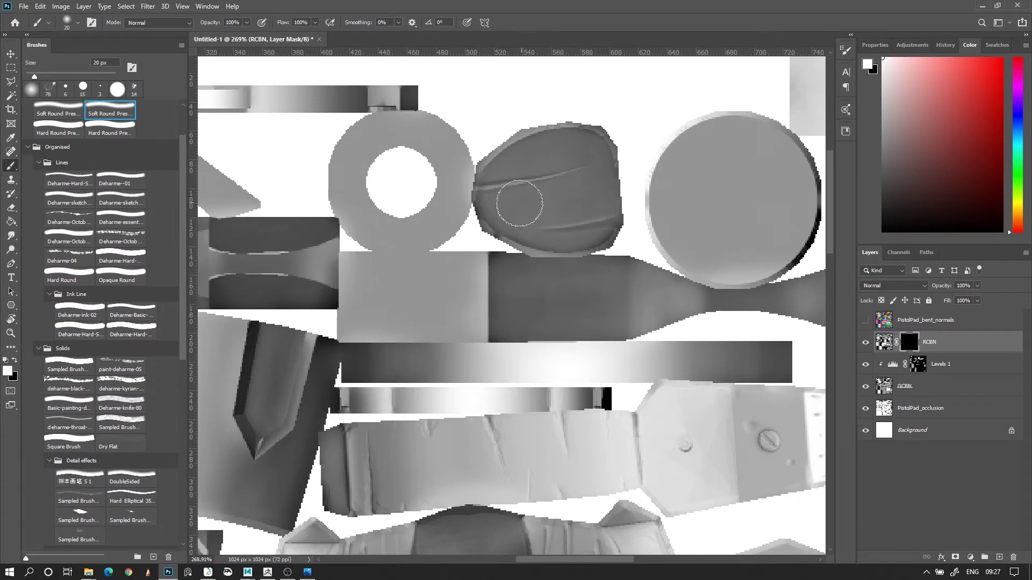
pyautogui.press('z')
pyautogui.moveTo(549, 188)
pyautogui.mouseDown()
pyautogui.moveTo(575, 186)
pyautogui.moveTo(559, 188)
pyautogui.mouseUp()
pyautogui.press('b')
pyautogui.rightClick(563, 178)
pyautogui.click(621, 205)
pyautogui.click(549, 150)
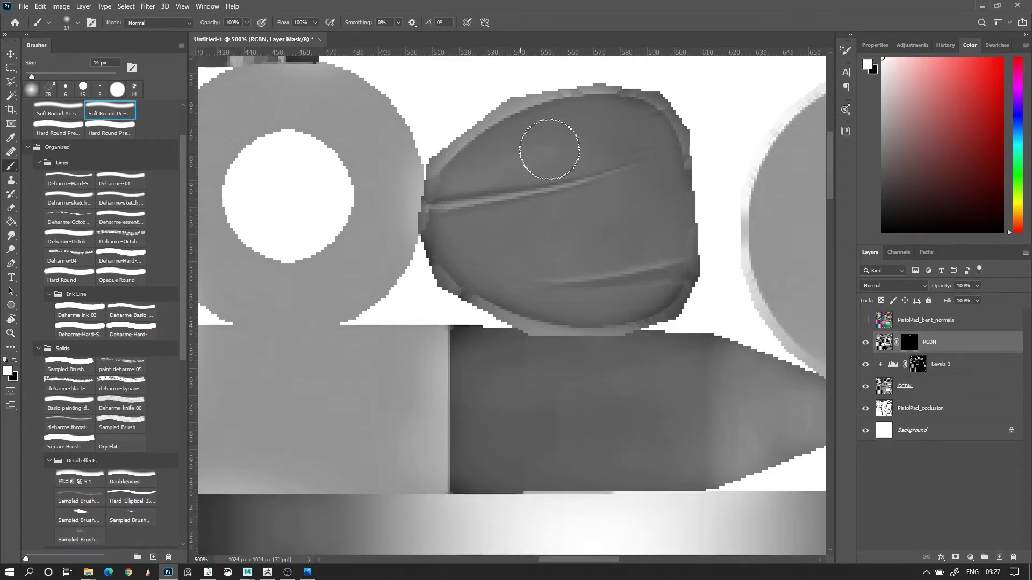
pyautogui.keyDown('alt'); pyautogui.click(608, 312); pyautogui.keyUp('alt')
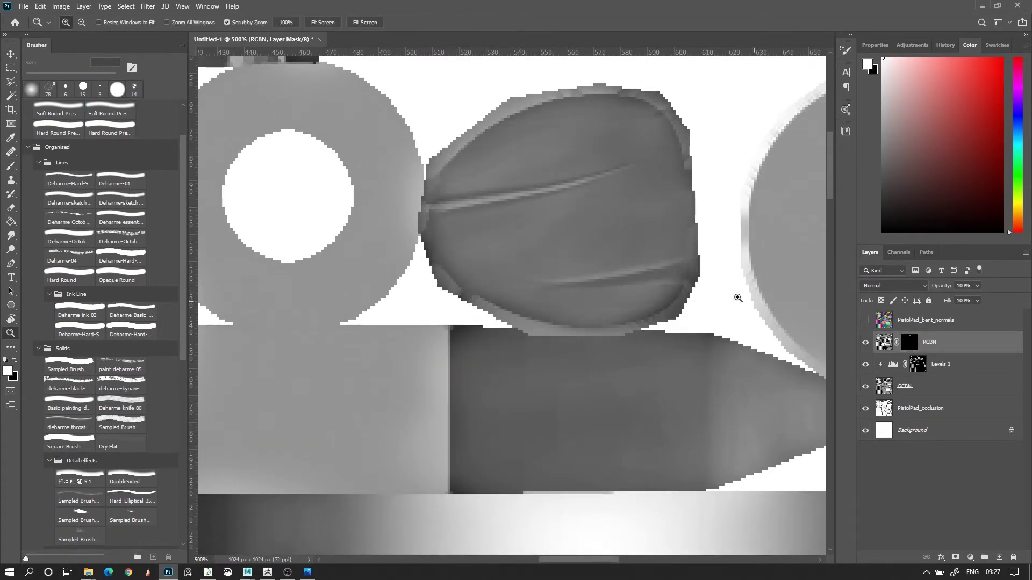
pyautogui.keyDown('alt'); pyautogui.click(609, 313); pyautogui.keyUp('alt')
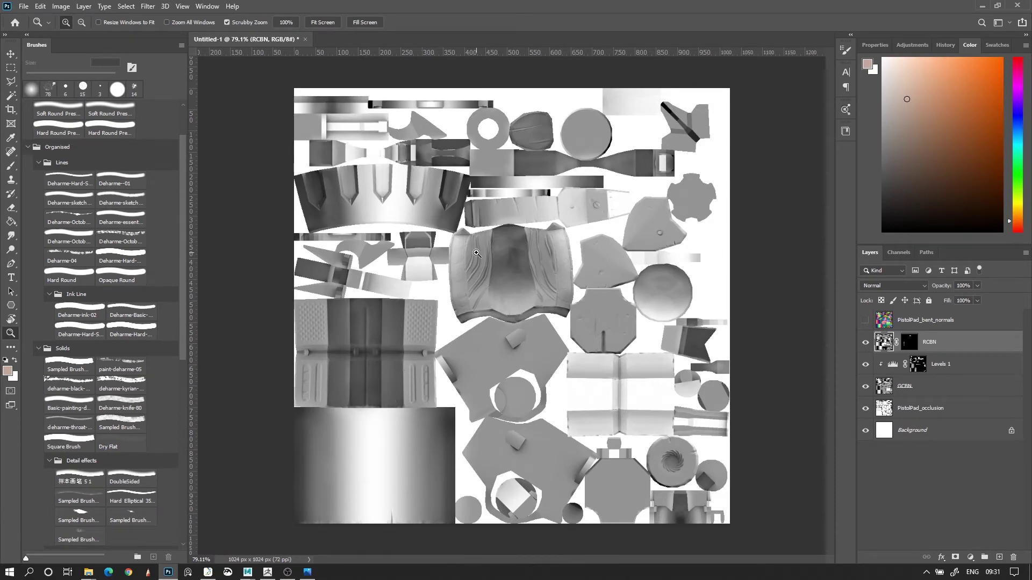
# Step: Examine the blended value map's islands up close and compare them with the pistol model in Maya
pyautogui.moveTo(451, 377); pyautogui.dragTo(524, 376)
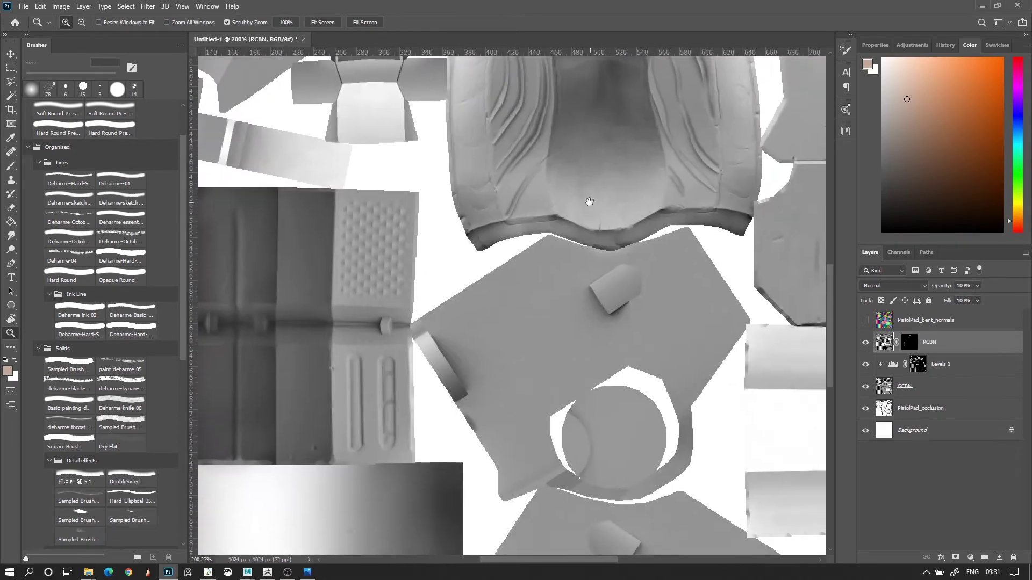
pyautogui.moveTo(602, 274); pyautogui.dragTo(583, 274)
pyautogui.moveTo(492, 288); pyautogui.dragTo(618, 473)
pyautogui.moveTo(319, 191); pyautogui.dragTo(390, 192)
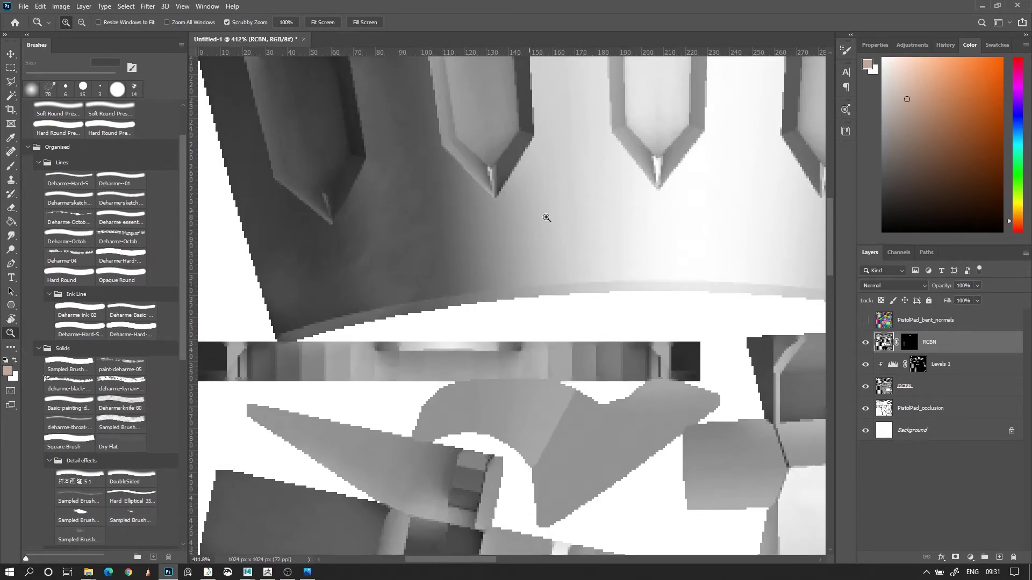
pyautogui.moveTo(546, 218); pyautogui.dragTo(499, 258)
pyautogui.click(247, 572)
pyautogui.click(293, 533)
pyautogui.keyDown('alt'); pyautogui.moveTo(475, 471); pyautogui.dragTo(355, 430); pyautogui.keyUp('alt')
pyautogui.keyDown('alt'); pyautogui.moveTo(355, 430); pyautogui.dragTo(371, 481, button='middle'); pyautogui.keyUp('alt')
pyautogui.keyDown('alt'); pyautogui.moveTo(371, 481); pyautogui.dragTo(322, 430, button='right'); pyautogui.keyUp('alt')
pyautogui.click(168, 571)
pyautogui.moveTo(410, 453); pyautogui.dragTo(355, 453)
pyautogui.moveTo(578, 463)
pyautogui.mouseDown()
pyautogui.moveTo(672, 373)
pyautogui.moveTo(559, 339)
pyautogui.mouseUp()
pyautogui.scroll(3, 560, 339)
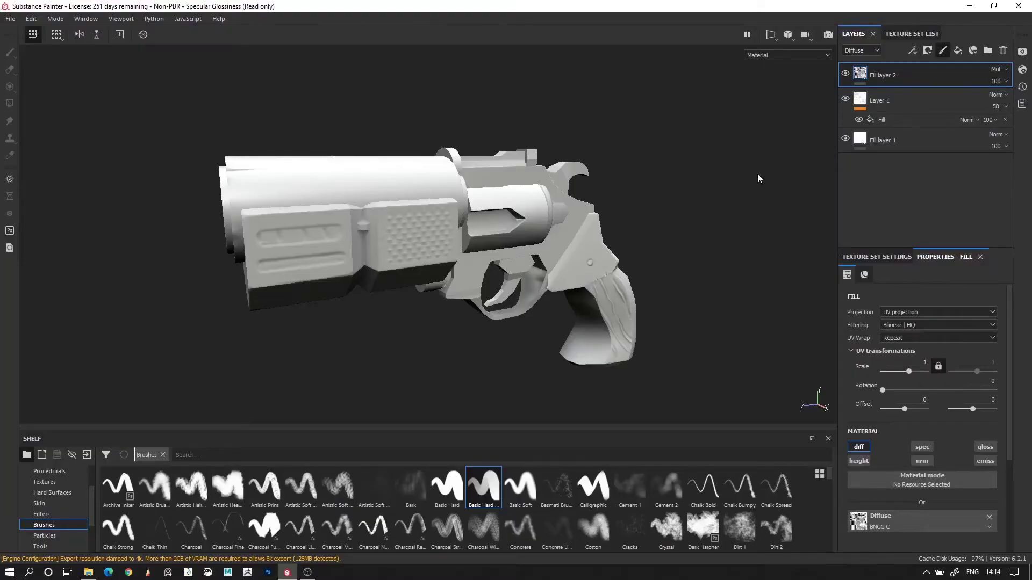
# Step: In Substance Painter, add a layer above Fill layer 2 with a Fill effect limited to the diffuse channel and colored black
pyautogui.click(926, 84)
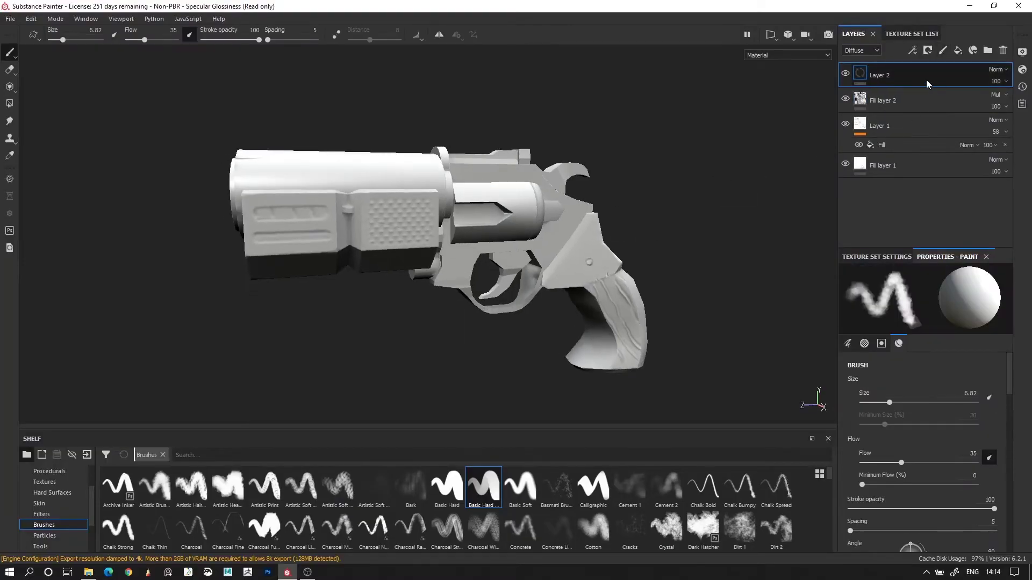
pyautogui.rightClick(926, 84)
pyautogui.click(928, 454)
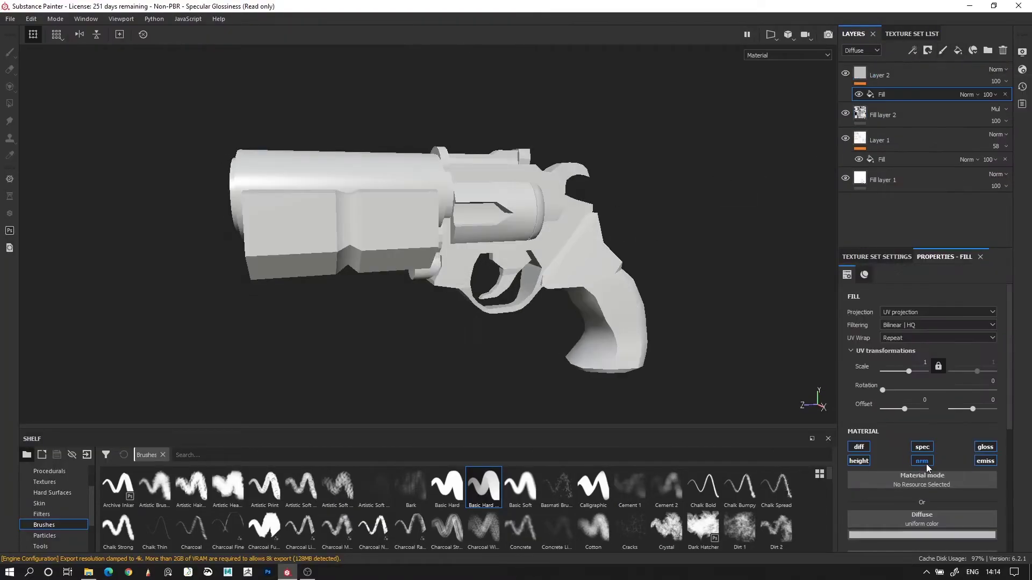
pyautogui.click(864, 460)
pyautogui.click(914, 535)
pyautogui.moveTo(914, 473); pyautogui.dragTo(884, 514)
pyautogui.click(926, 68)
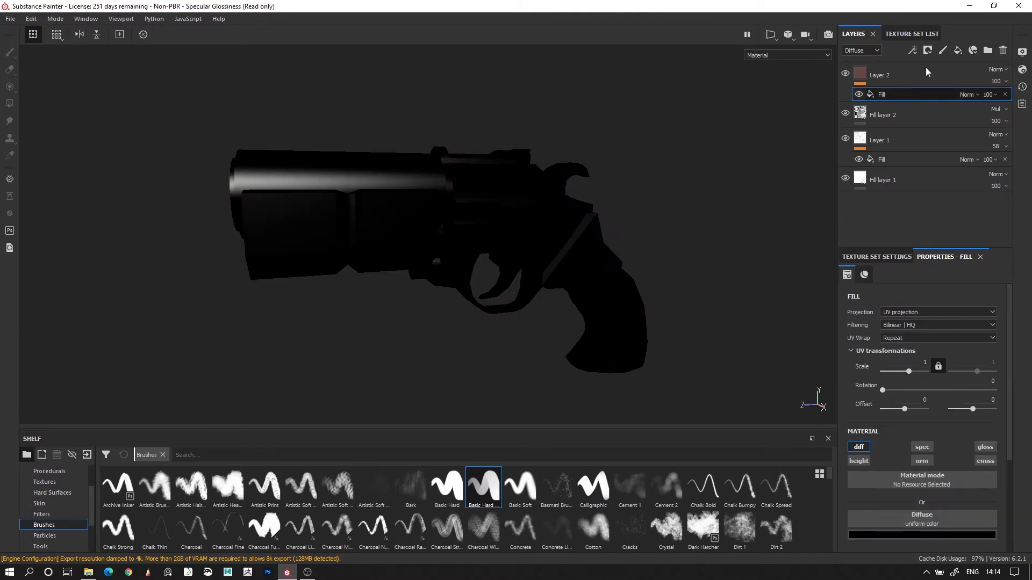
# Step: Add a black mask with a paint effect to Layer 2
pyautogui.click(926, 72)
pyautogui.click(927, 50)
pyautogui.click(935, 76)
pyautogui.rightClick(876, 73)
pyautogui.click(901, 298)
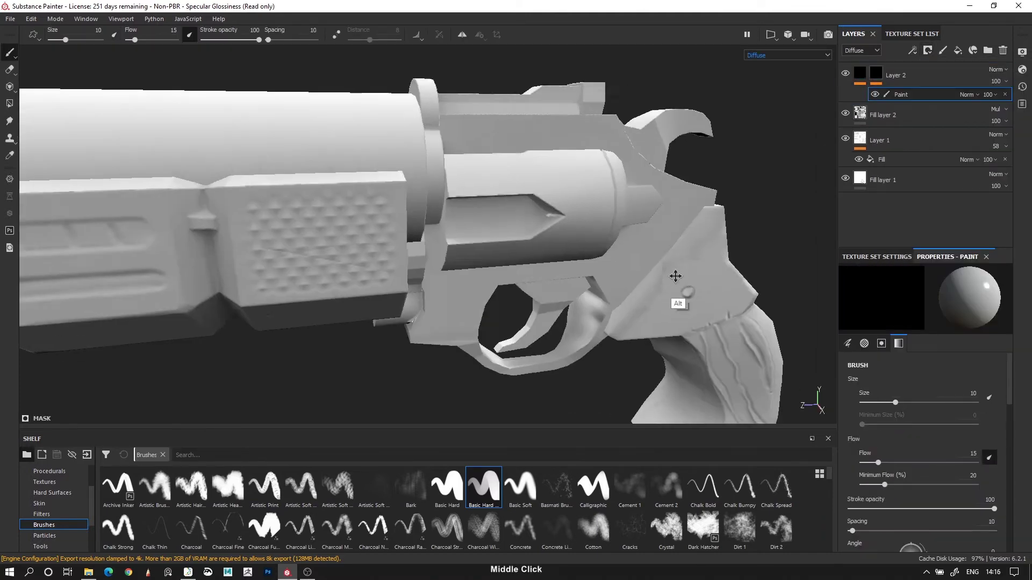
# Step: Paint speckled texture on the mask along the grip plate's lower edge with the Basmati brush at size 3.05
pyautogui.moveTo(675, 292); pyautogui.dragTo(434, 271, button='middle')
pyautogui.click(563, 497)
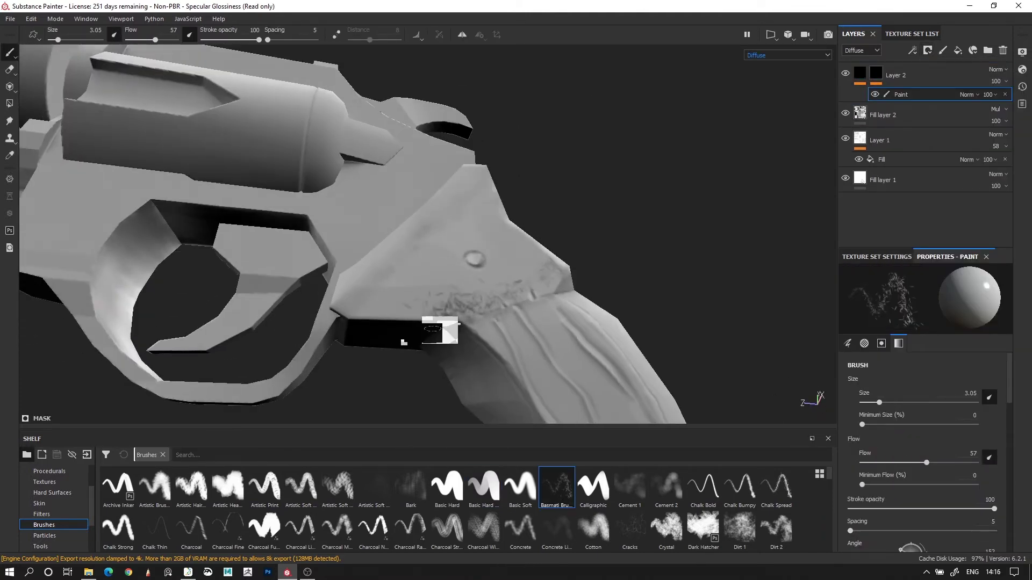
pyautogui.moveTo(437, 339)
pyautogui.mouseDown(button='middle')
pyautogui.moveTo(482, 295)
pyautogui.moveTo(606, 290)
pyautogui.mouseUp(button='middle')
# Step: Paint thin scratches on the flat surface beneath the hammer with the Basic Hard brush at size 0.89
pyautogui.click(483, 486)
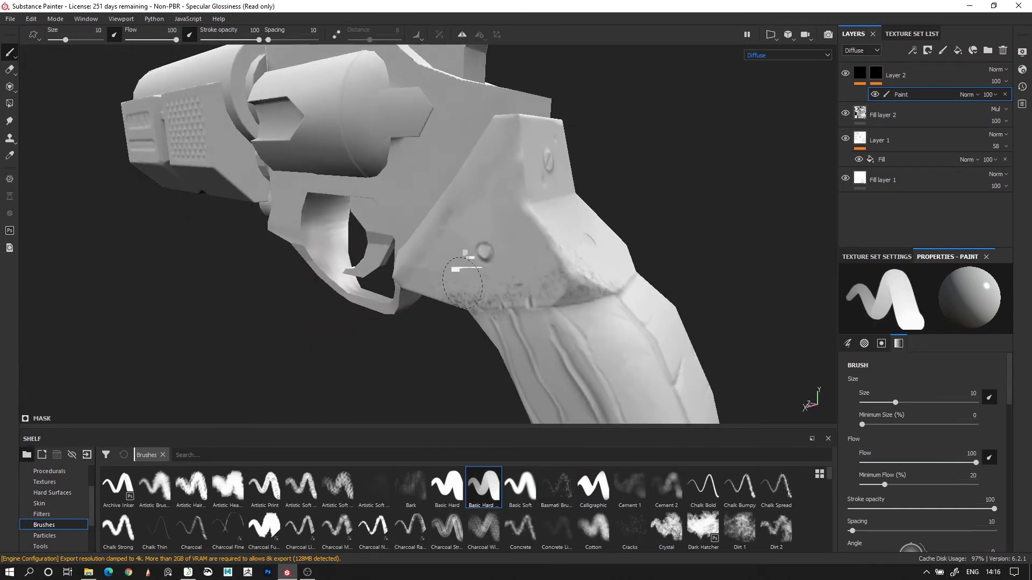
pyautogui.keyDown('alt'); pyautogui.moveTo(576, 253); pyautogui.dragTo(479, 258); pyautogui.keyUp('alt')
pyautogui.keyDown('alt'); pyautogui.moveTo(479, 258); pyautogui.dragTo(547, 226, button='right'); pyautogui.keyUp('alt')
pyautogui.rightClick(546, 226)
pyautogui.moveTo(611, 364); pyautogui.dragTo(581, 363)
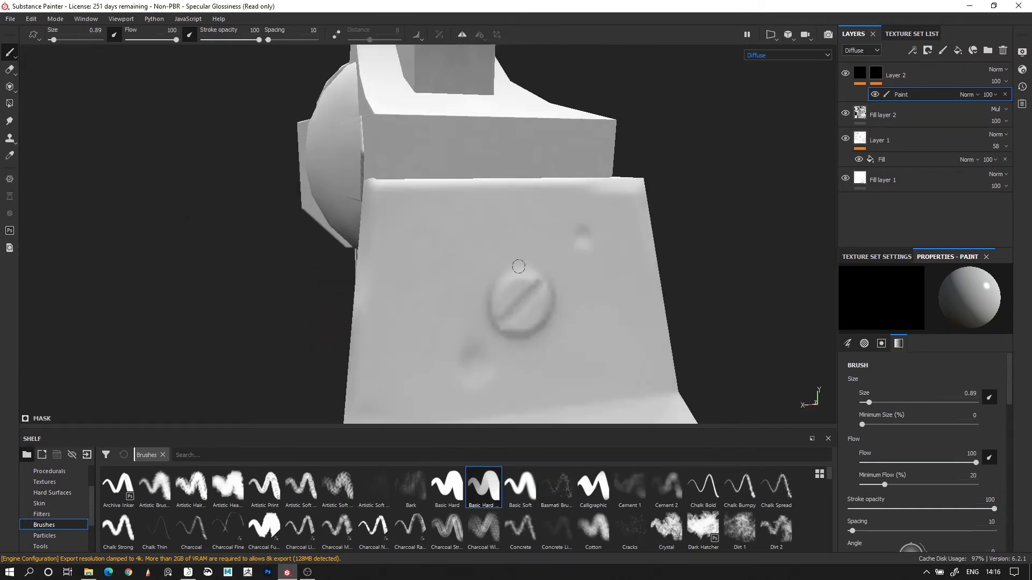
pyautogui.keyDown('alt'); pyautogui.moveTo(546, 289); pyautogui.dragTo(607, 257); pyautogui.keyUp('alt')
pyautogui.keyDown('alt'); pyautogui.moveTo(607, 258); pyautogui.dragTo(650, 230, button='middle'); pyautogui.keyUp('alt')
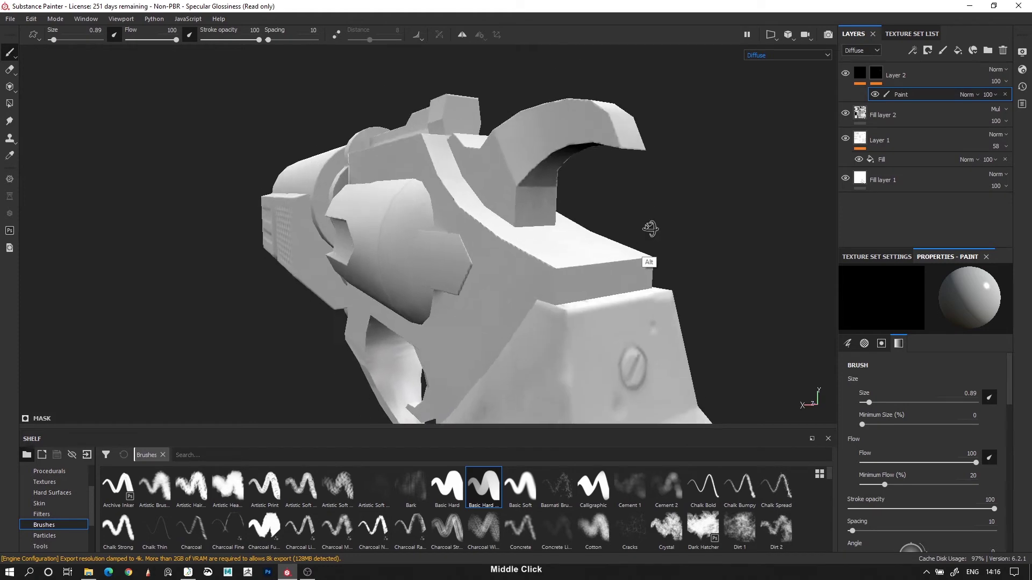
pyautogui.keyDown('alt'); pyautogui.moveTo(650, 230); pyautogui.dragTo(539, 251); pyautogui.keyUp('alt')
pyautogui.moveTo(539, 251); pyautogui.dragTo(520, 220)
pyautogui.moveTo(568, 198); pyautogui.dragTo(586, 232)
pyautogui.moveTo(586, 232)
pyautogui.keyDown('alt'); pyautogui.mouseDown()
pyautogui.moveTo(566, 232)
pyautogui.moveTo(535, 171)
pyautogui.mouseUp(); pyautogui.keyUp('alt')
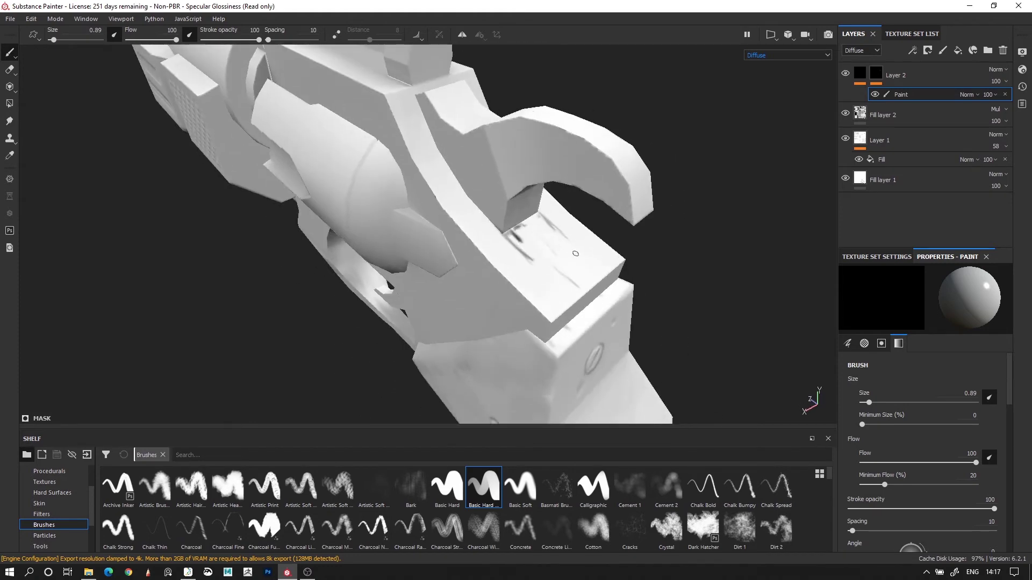
pyautogui.rightClick(534, 171)
pyautogui.moveTo(569, 308); pyautogui.dragTo(587, 308)
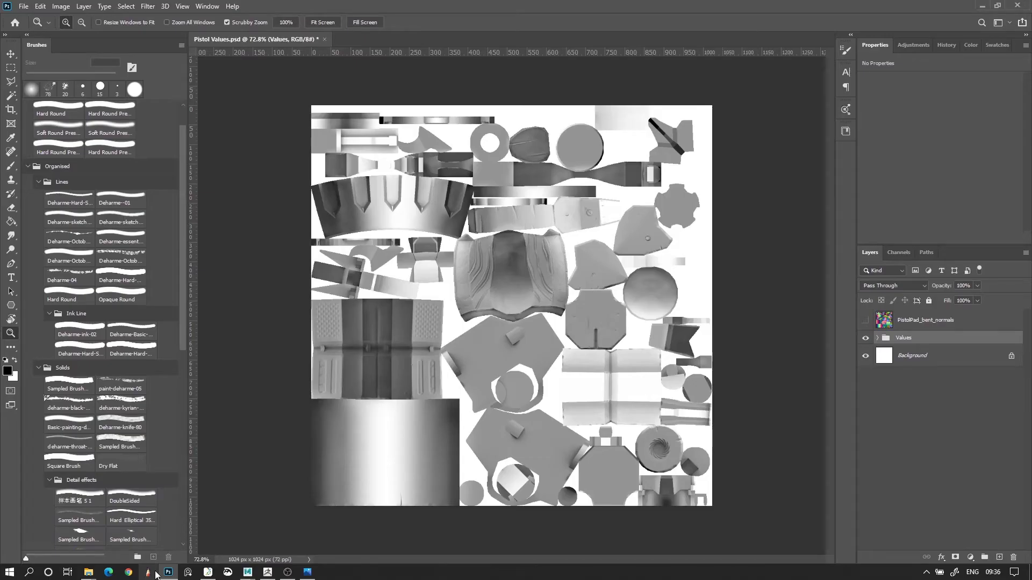
# Step: In Photoshop, add a layer group named Col above the Values group in Pistol Values.psd
pyautogui.click(967, 482)
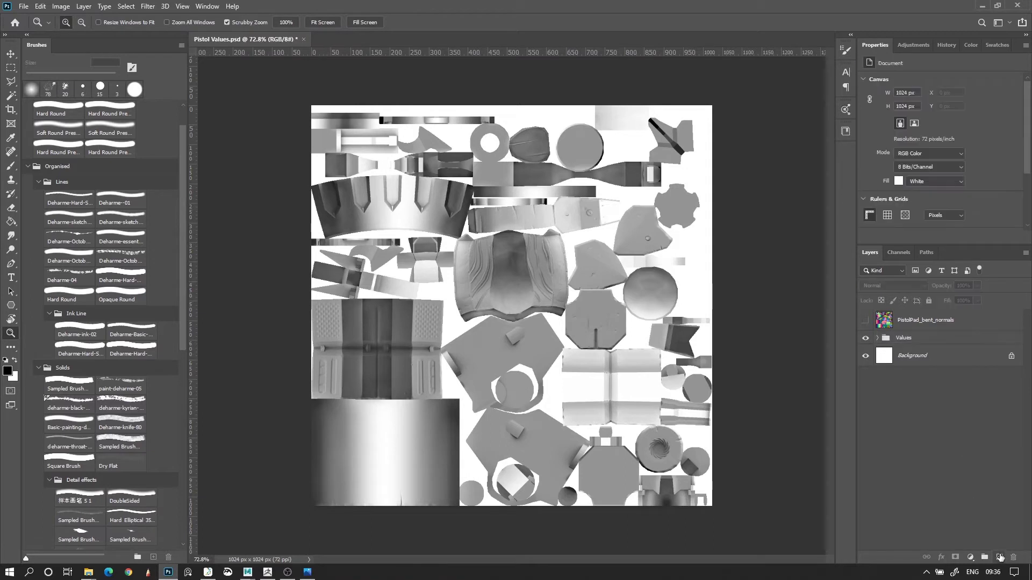
pyautogui.click(949, 343)
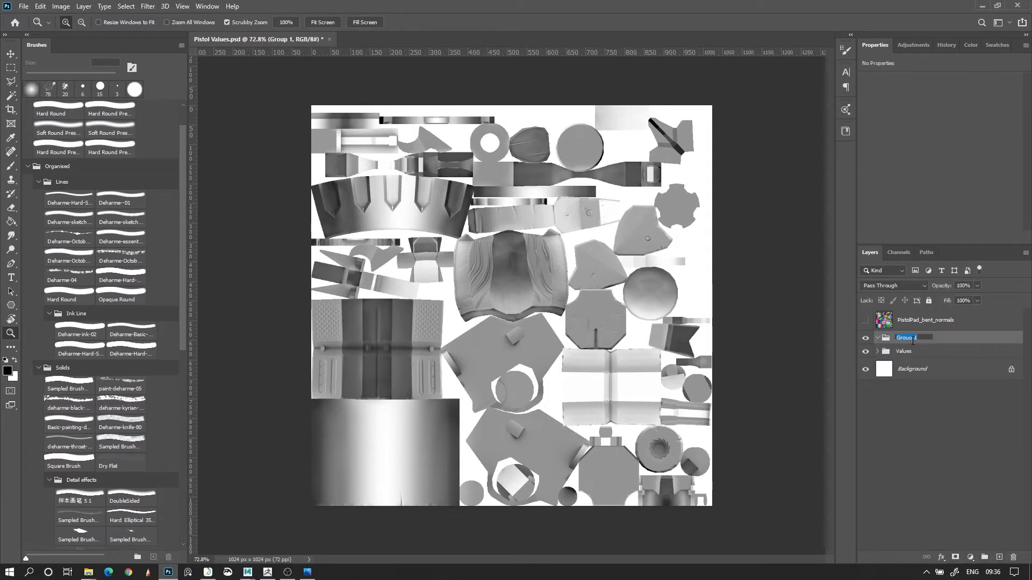
pyautogui.click(999, 556)
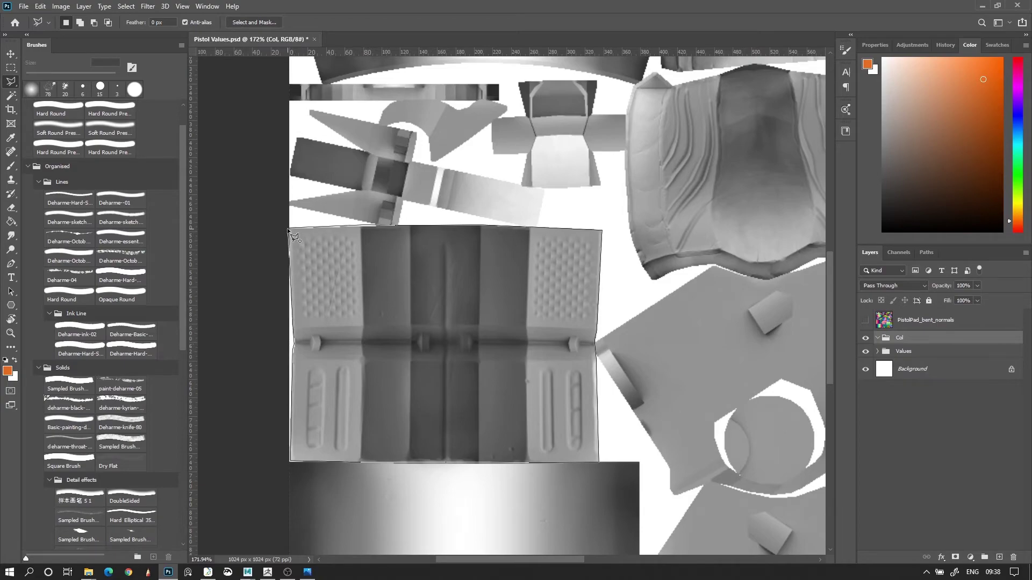
# Step: Select the front grip panel island, add a Gradient Map limited to it in the Col group, and apply a Basics preset
pyautogui.keyDown('alt'); pyautogui.scroll(-4, 666, 220); pyautogui.keyUp('alt')
pyautogui.keyDown('alt'); pyautogui.scroll(3, 532, 183); pyautogui.keyUp('alt')
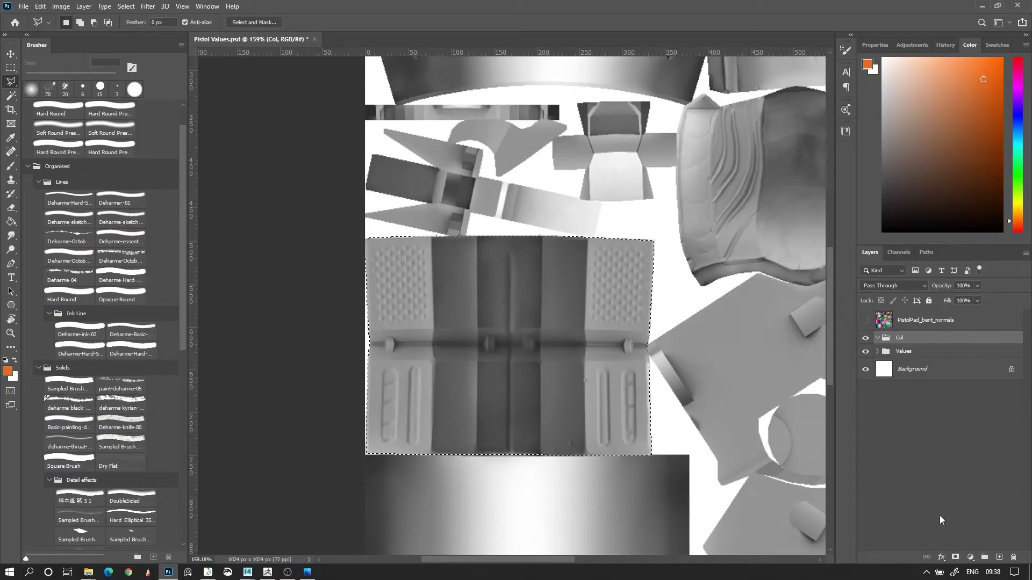
pyautogui.click(970, 558)
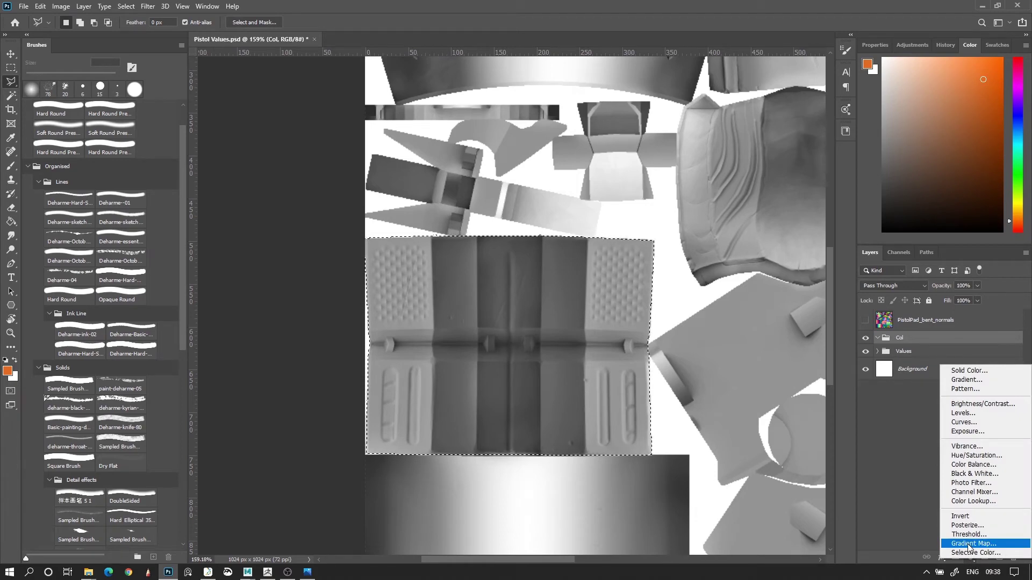
pyautogui.click(969, 544)
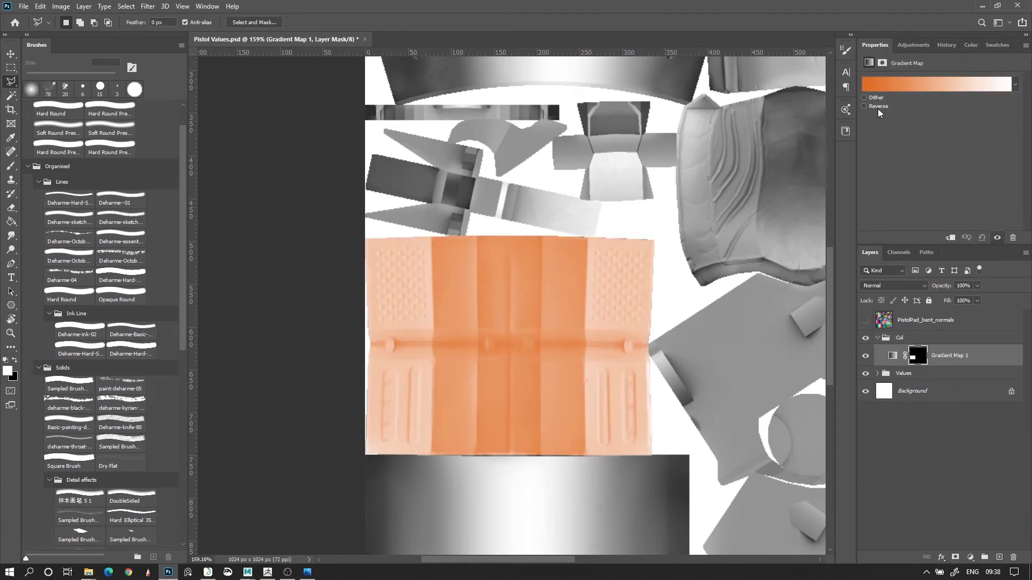
pyautogui.click(903, 83)
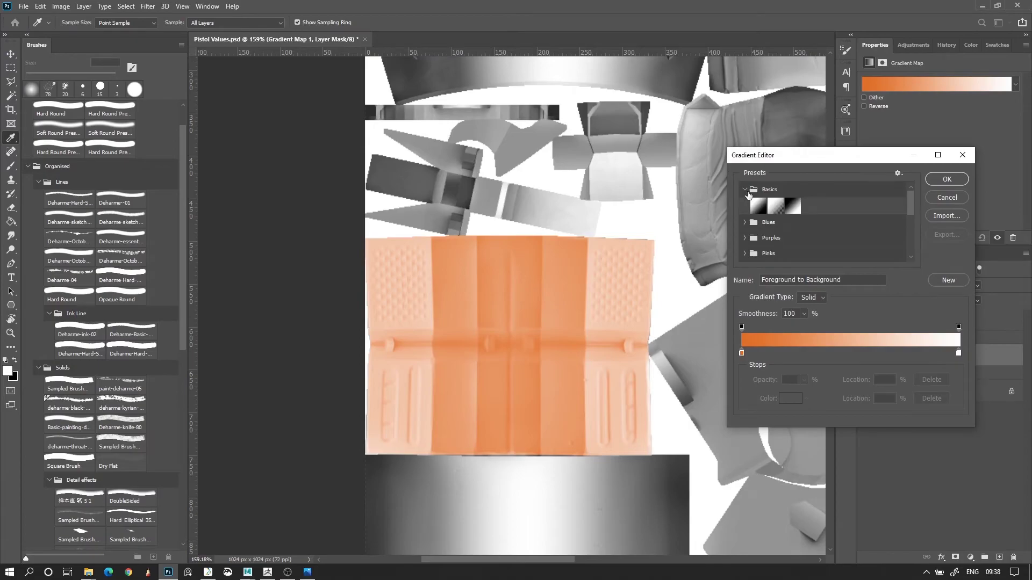
pyautogui.click(757, 206)
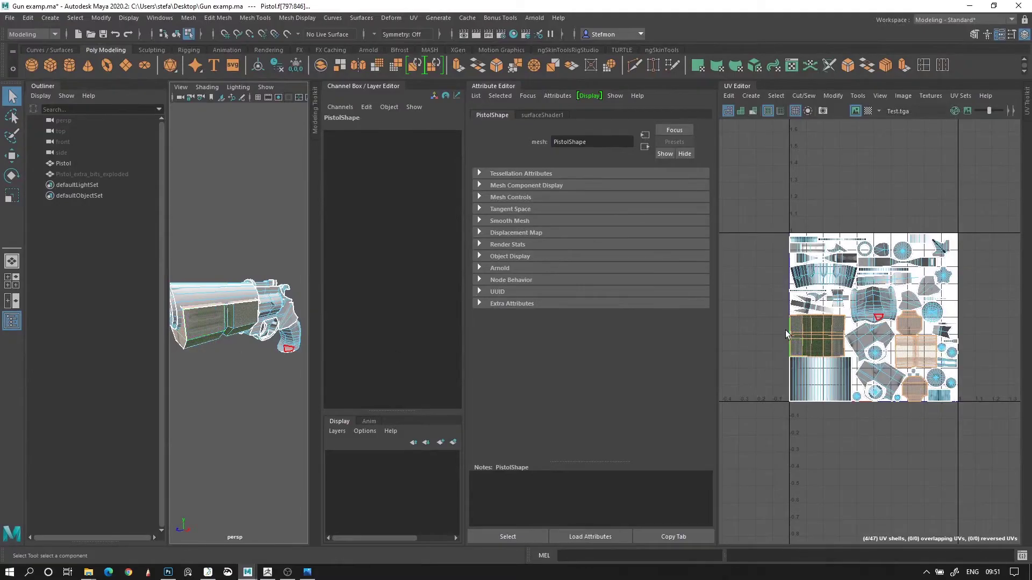
# Step: In Maya, export a 1024 x 1024 PNG UV snapshot of the pistol's UVs named outuv
pyautogui.moveTo(872, 326); pyautogui.dragTo(877, 328, button='right')
pyautogui.moveTo(769, 335); pyautogui.dragTo(741, 323, button='right')
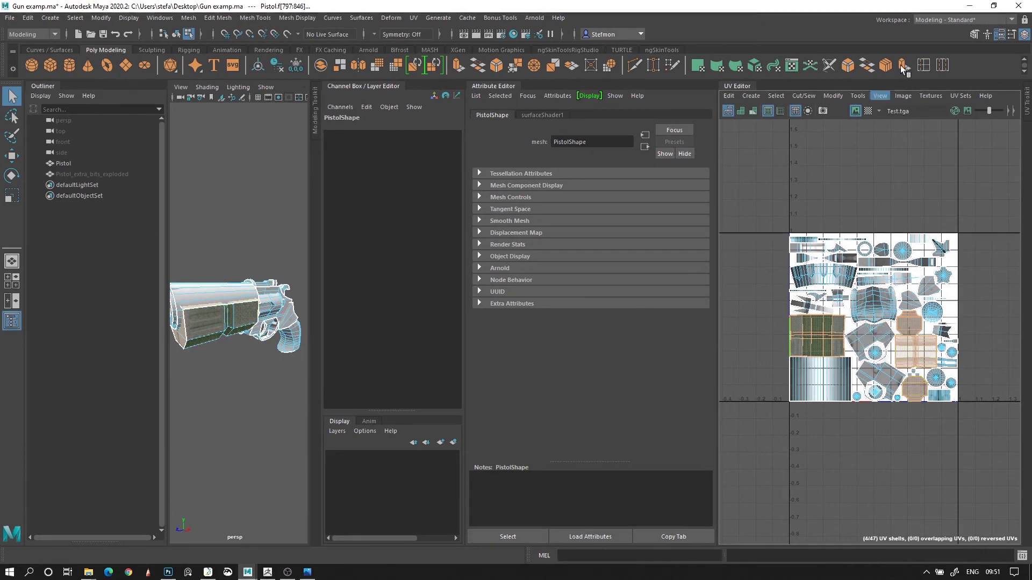
pyautogui.click(902, 96)
pyautogui.click(924, 276)
pyautogui.click(623, 420)
pyautogui.click(492, 297)
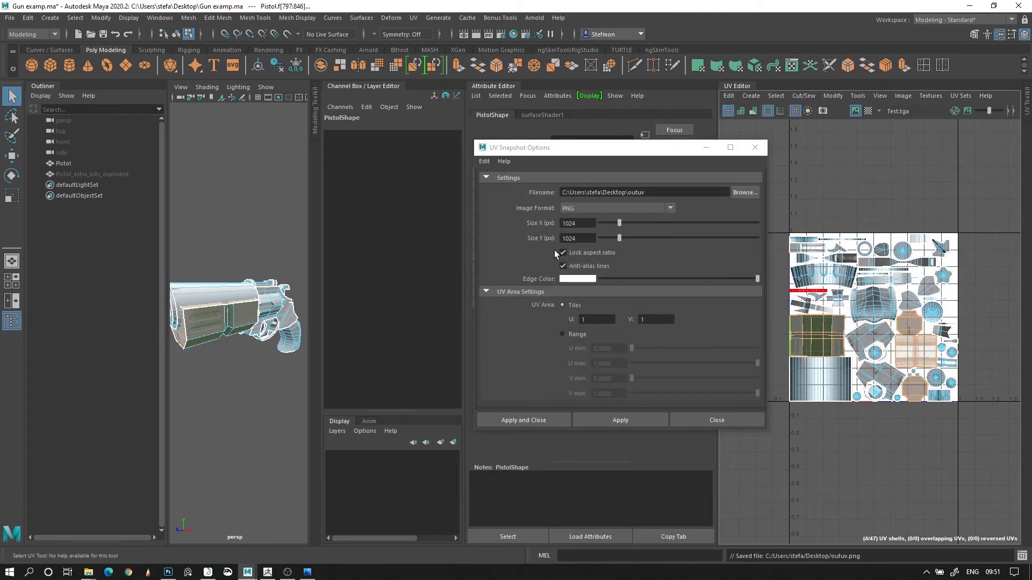
# Step: In Photoshop, fill the selected octagonal and panel islands with white on the Gradient Map 1 copy mask and deselect
pyautogui.click(168, 572)
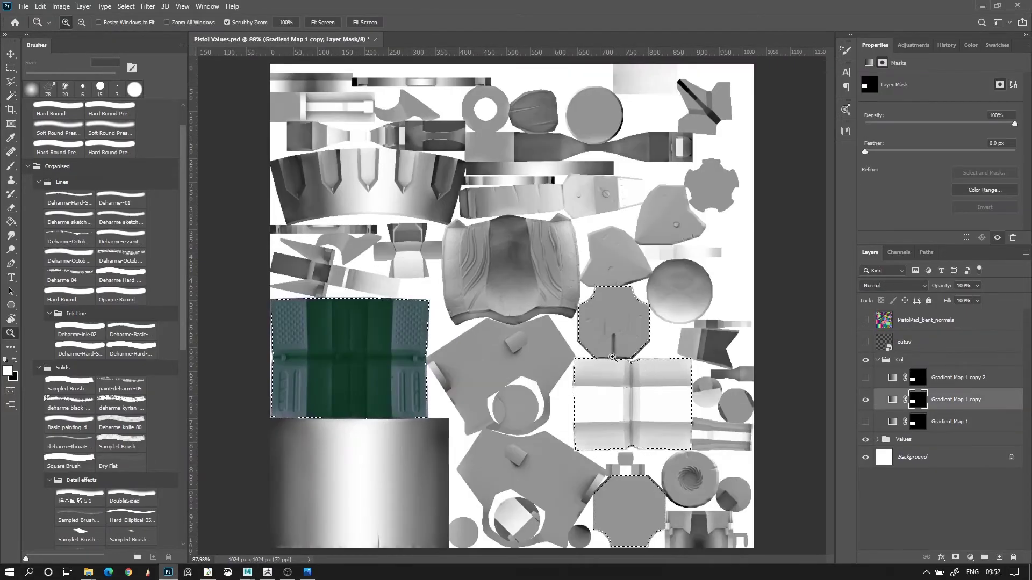
pyautogui.press('g')
pyautogui.click(664, 437)
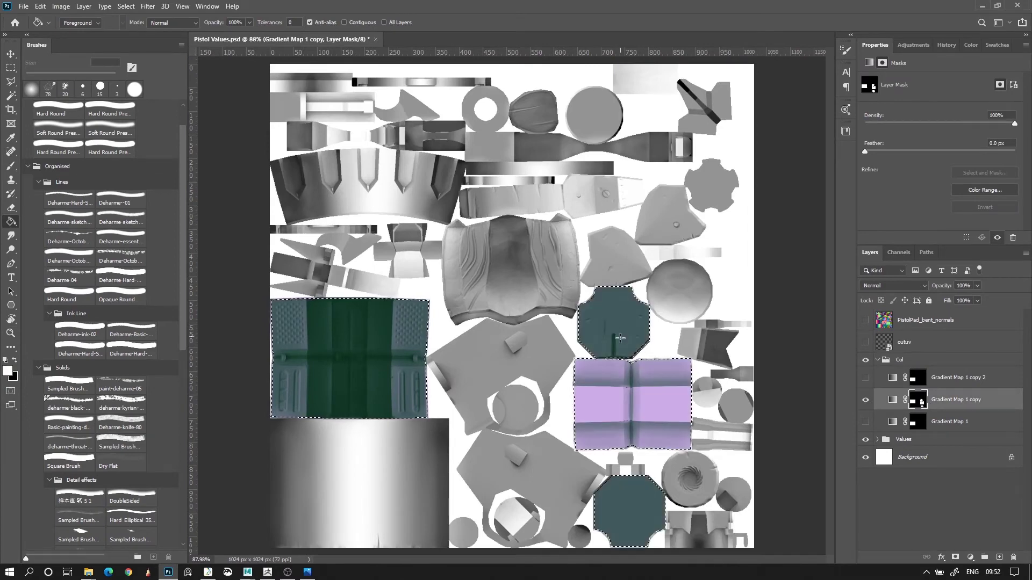
pyautogui.hotkey('ctrl', 'd')
pyautogui.press('m')
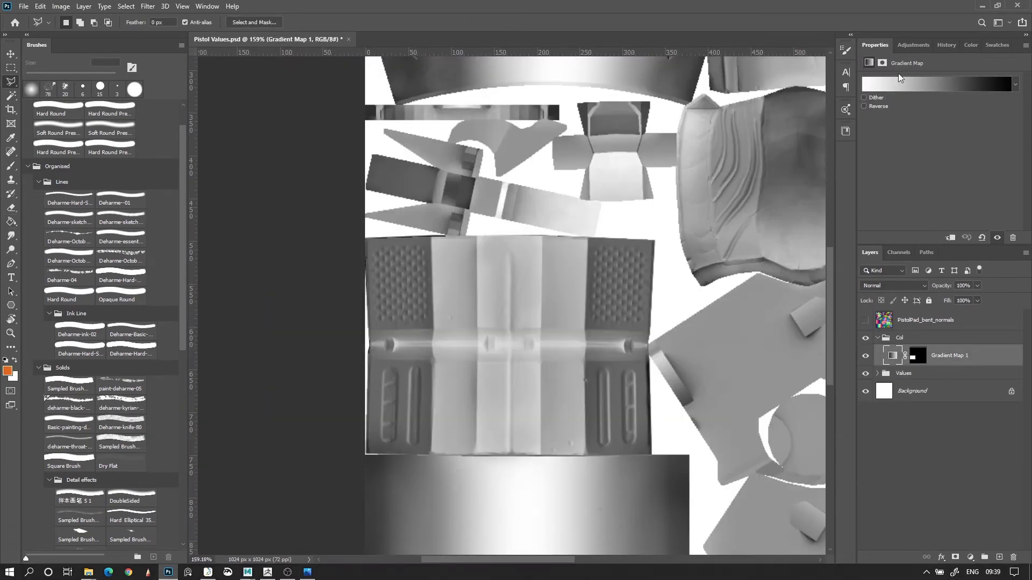
# Step: Set Gradient Map 1's dark stop to navy blue 181936 and its light stop to lilac
pyautogui.click(900, 80)
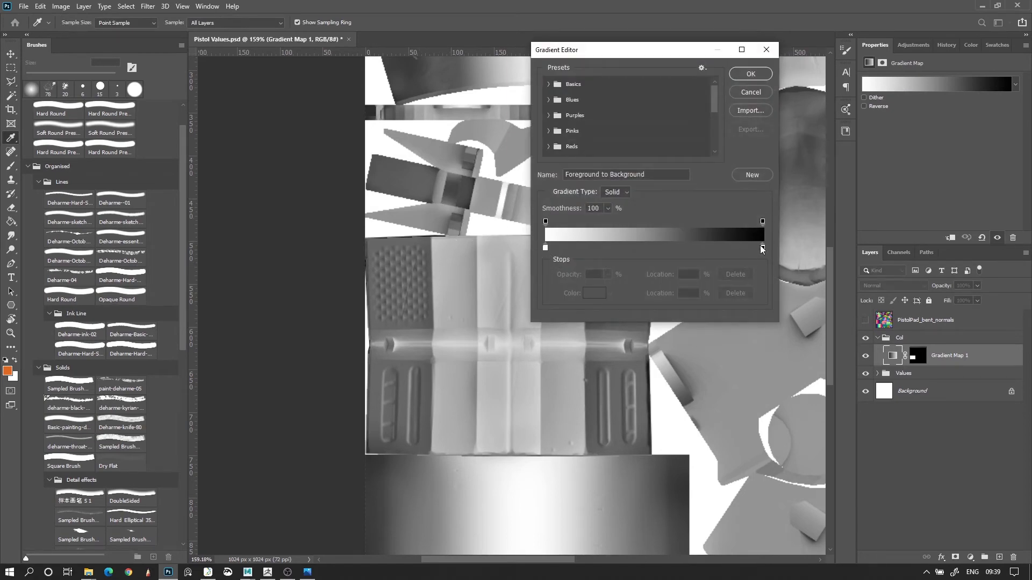
pyautogui.click(731, 382)
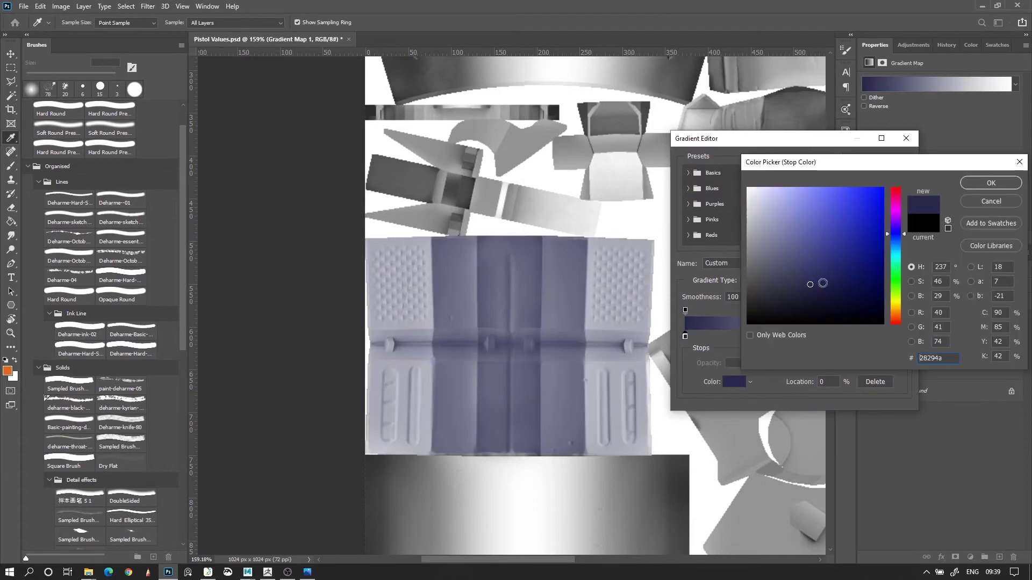
pyautogui.press('Return')
pyautogui.click(733, 381)
pyautogui.moveTo(895, 239); pyautogui.dragTo(895, 221)
pyautogui.moveTo(806, 236); pyautogui.dragTo(784, 195)
pyautogui.press('Return')
# Step: Recolor the gradient's dark stop to a darker blue with the hue shifted toward cyan
pyautogui.doubleClick(685, 336)
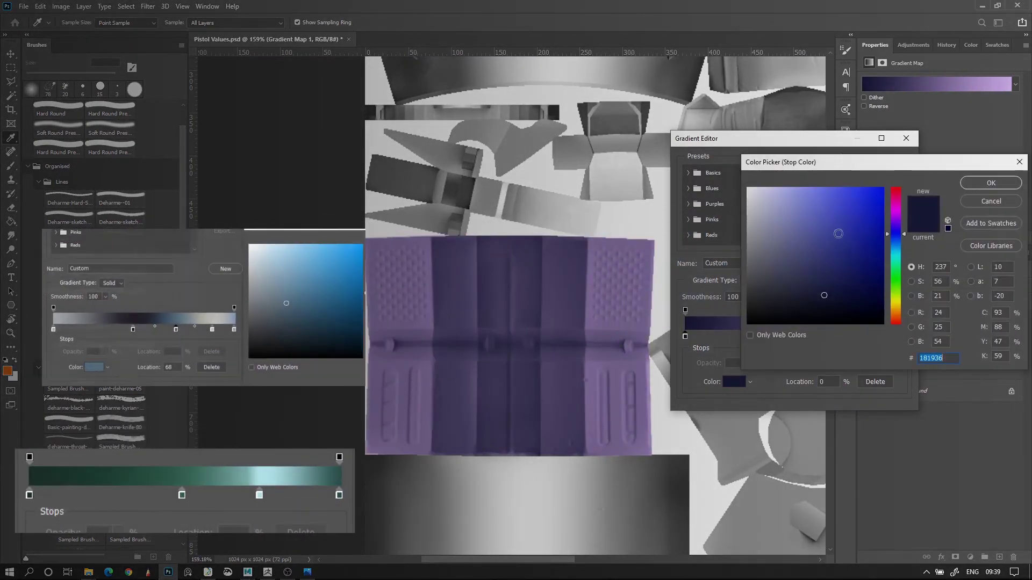
pyautogui.moveTo(828, 285); pyautogui.dragTo(832, 308)
pyautogui.click(892, 244)
pyautogui.moveTo(892, 244); pyautogui.dragTo(893, 252)
pyautogui.click(985, 186)
# Step: Recolor the gradient's light stop to a muted purple-grey, 9d91a7
pyautogui.click(900, 336)
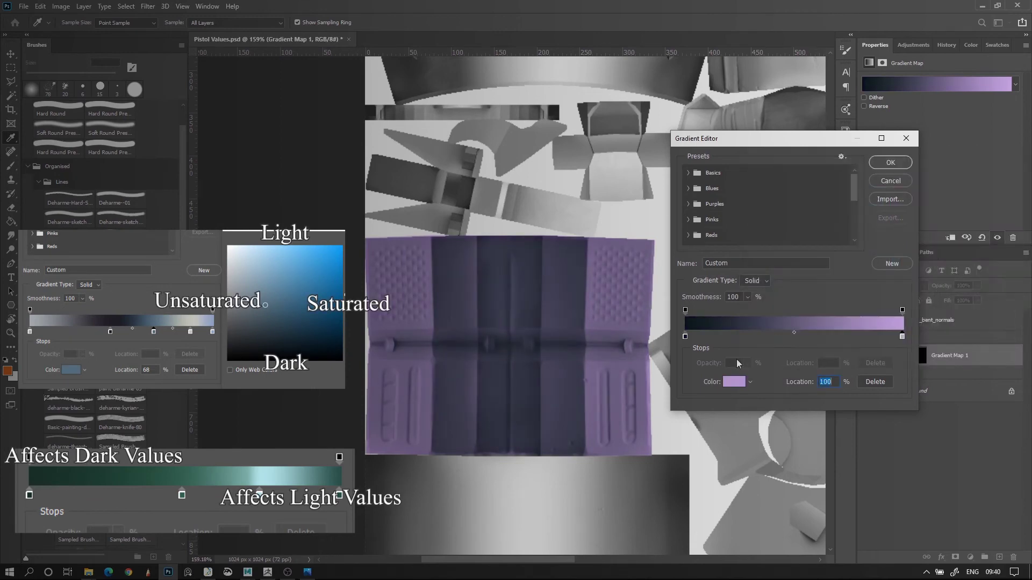
pyautogui.click(734, 382)
pyautogui.moveTo(769, 209); pyautogui.dragTo(763, 238)
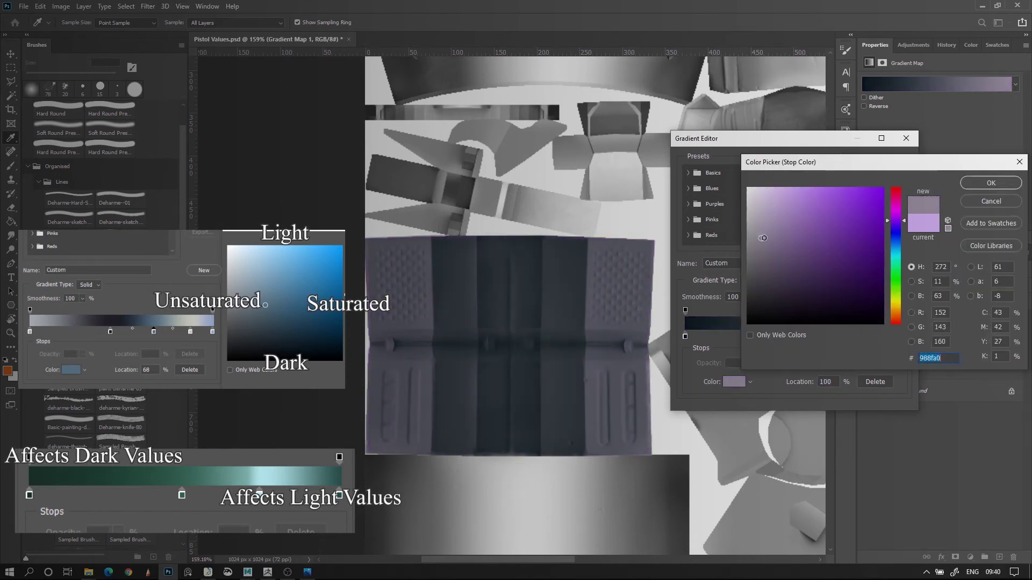
pyautogui.click(986, 184)
# Step: Add a middle color stop at 50% to the gradient and darken its purple color
pyautogui.doubleClick(795, 335)
pyautogui.press('Return')
pyautogui.doubleClick(793, 336)
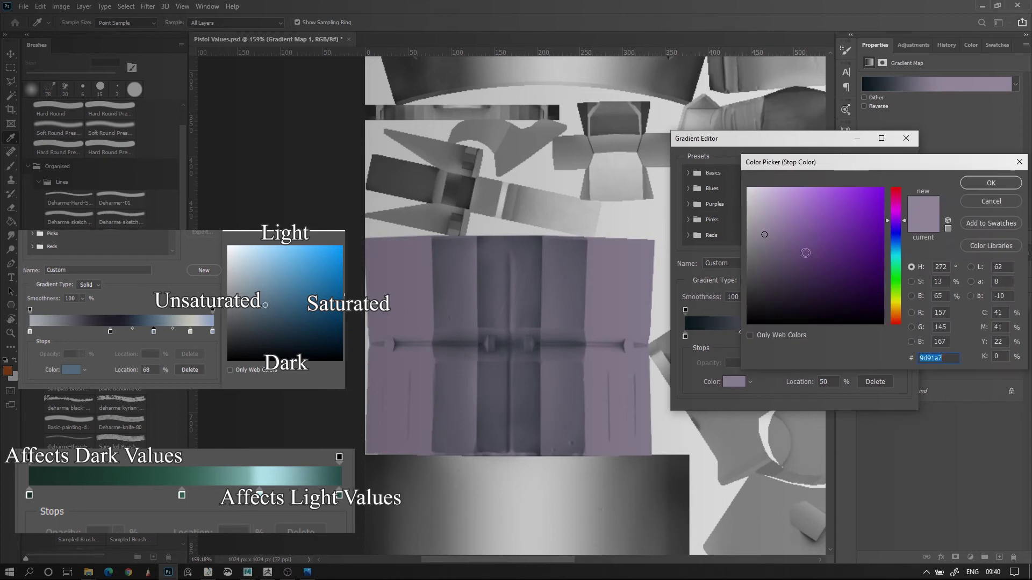
pyautogui.click(815, 254)
pyautogui.moveTo(811, 252)
pyautogui.mouseDown()
pyautogui.moveTo(759, 250)
pyautogui.moveTo(876, 253)
pyautogui.moveTo(785, 250)
pyautogui.moveTo(871, 252)
pyautogui.moveTo(845, 250)
pyautogui.moveTo(822, 215)
pyautogui.moveTo(813, 252)
pyautogui.moveTo(811, 197)
pyautogui.moveTo(811, 301)
pyautogui.mouseUp()
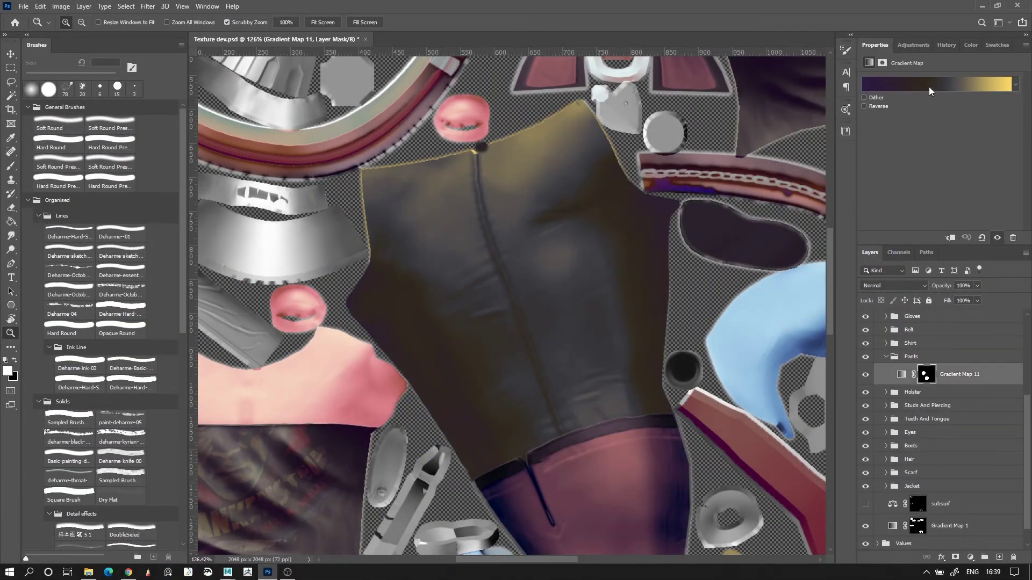
# Step: In Texture dev.psd, move the pants Gradient Map 11's dark grey stop to 61% and its yellow stop to 87%
pyautogui.click(929, 86)
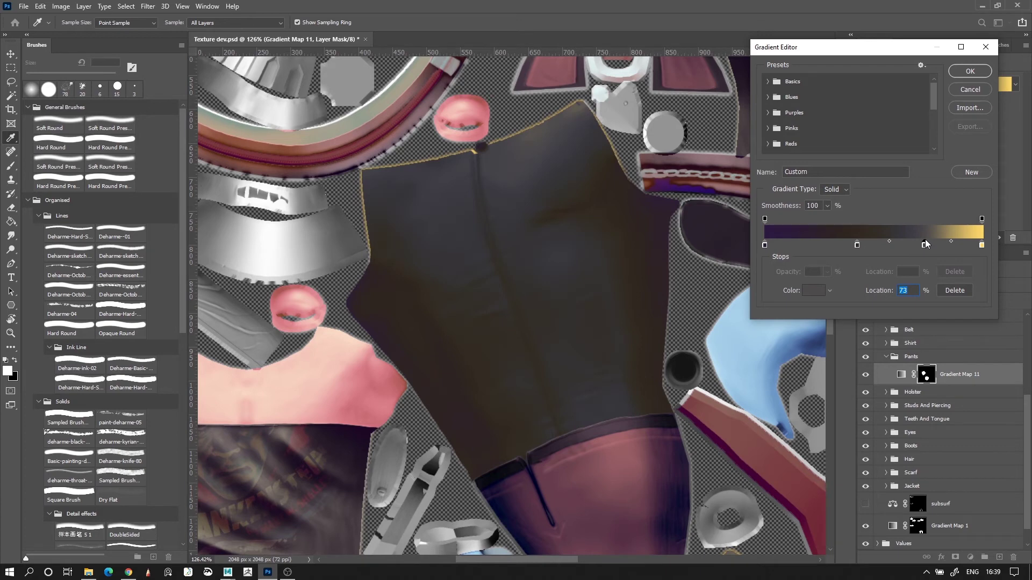
pyautogui.write('61')
pyautogui.click(982, 245)
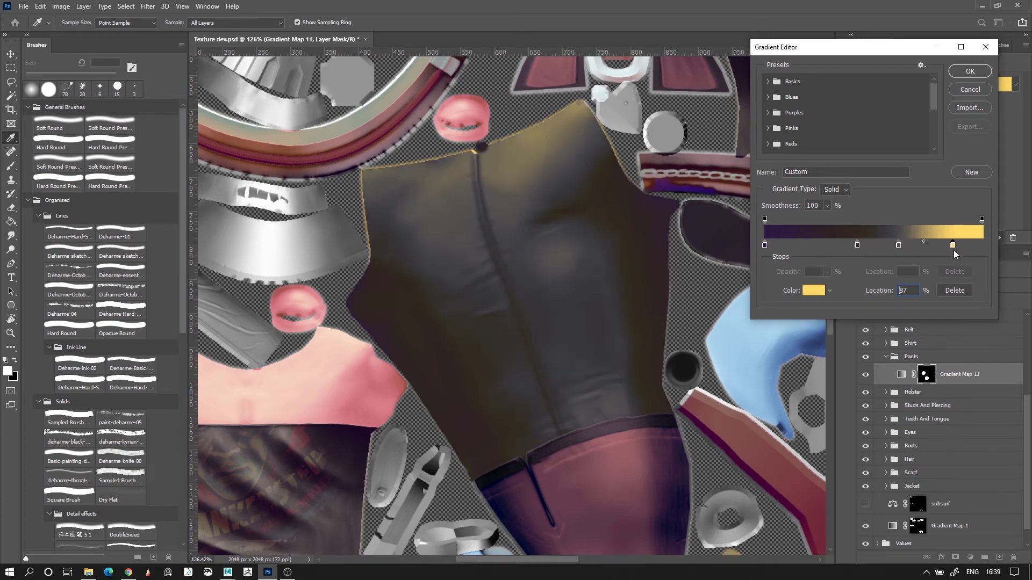
# Step: Recolor the pants gradient's yellow stop to muted violet 9a96ac and shift its hue toward green
pyautogui.doubleClick(953, 246)
pyautogui.click(895, 251)
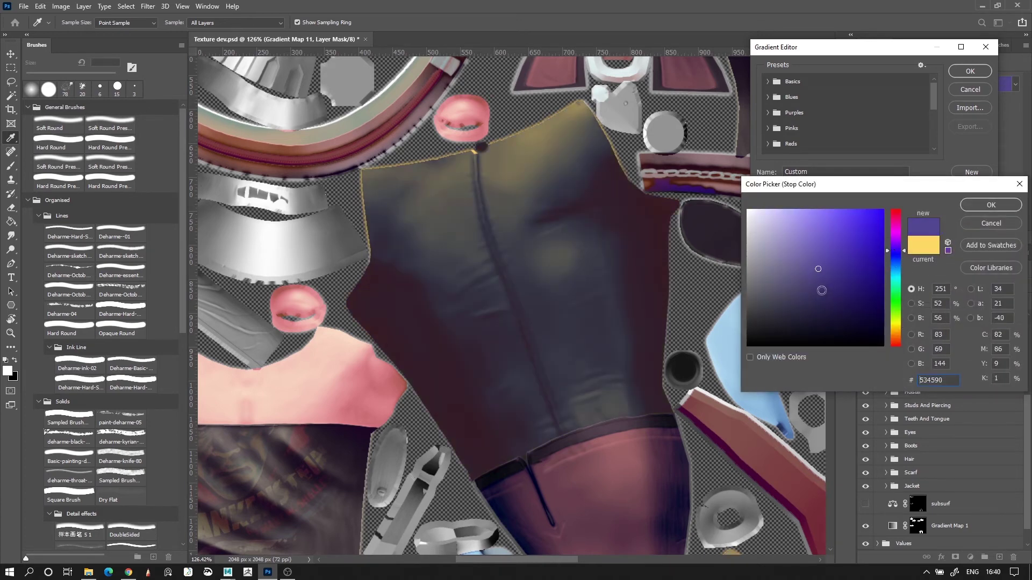
pyautogui.moveTo(821, 290); pyautogui.dragTo(821, 310)
pyautogui.click(764, 254)
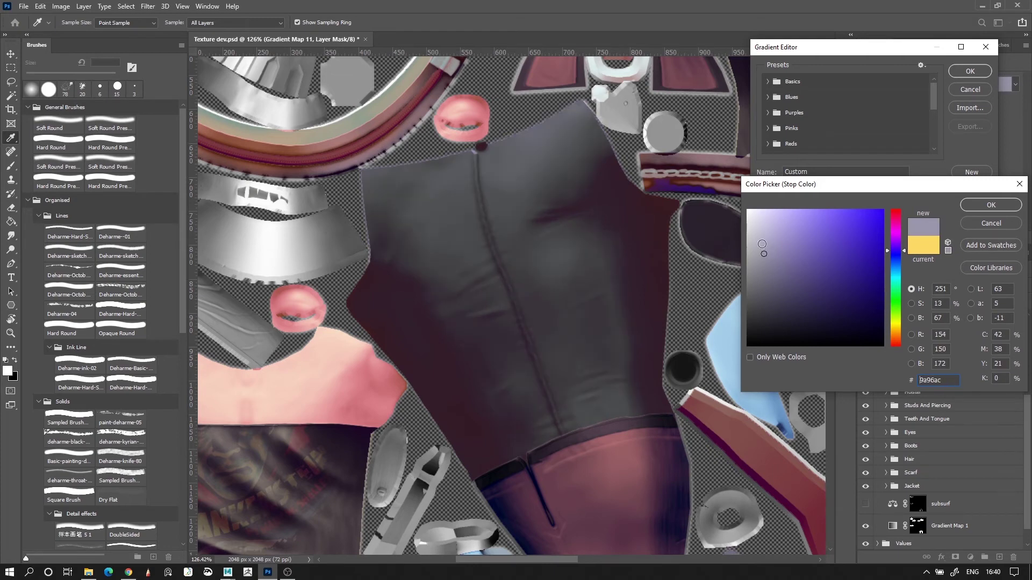
pyautogui.click(901, 303)
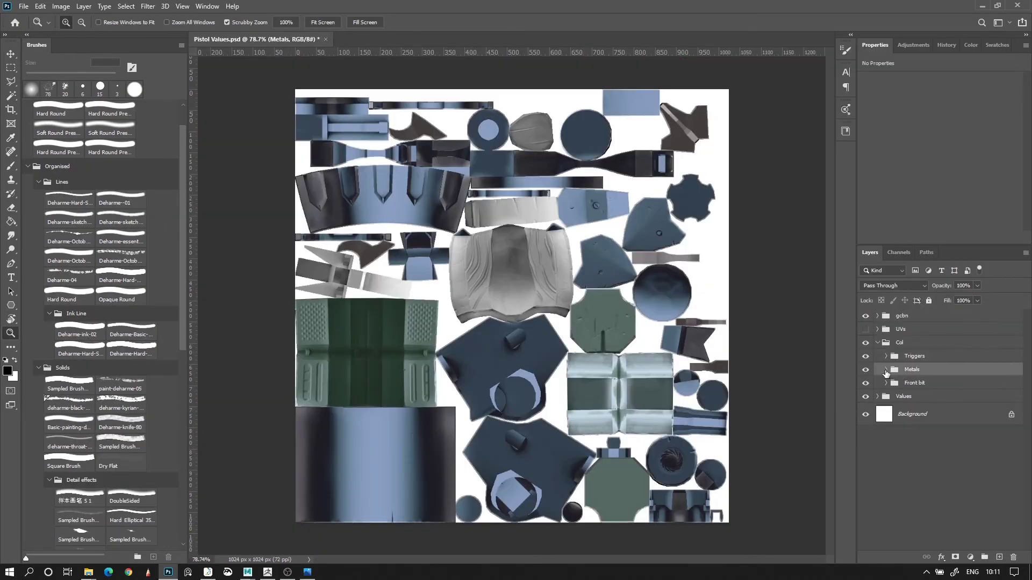
# Step: In Pistol Values.psd, duplicate Gradient Map 2 in the Metals group and hide the original
pyautogui.click(885, 369)
pyautogui.click(960, 411)
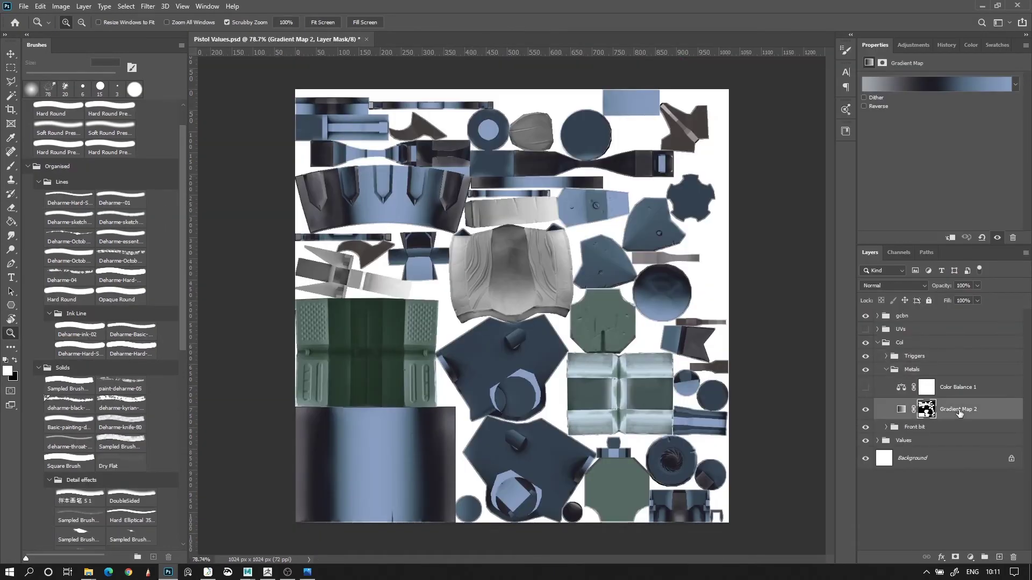
pyautogui.hotkey('ctrl', 'j')
pyautogui.click(865, 431)
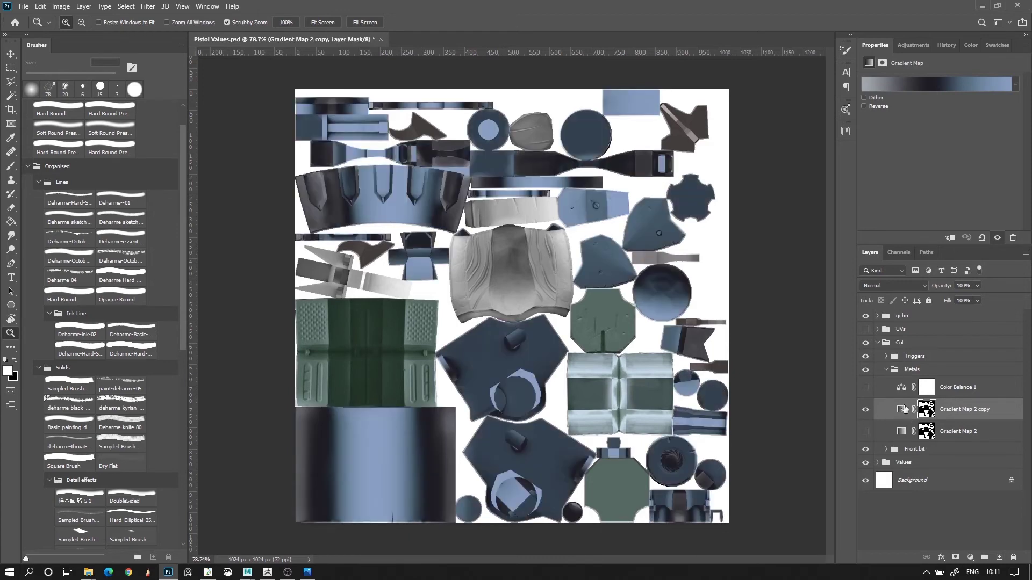
# Step: Recolor the black stop at 88% in the Gradient Map 2 copy to a pale, desaturated cream
pyautogui.click(930, 86)
pyautogui.click(956, 246)
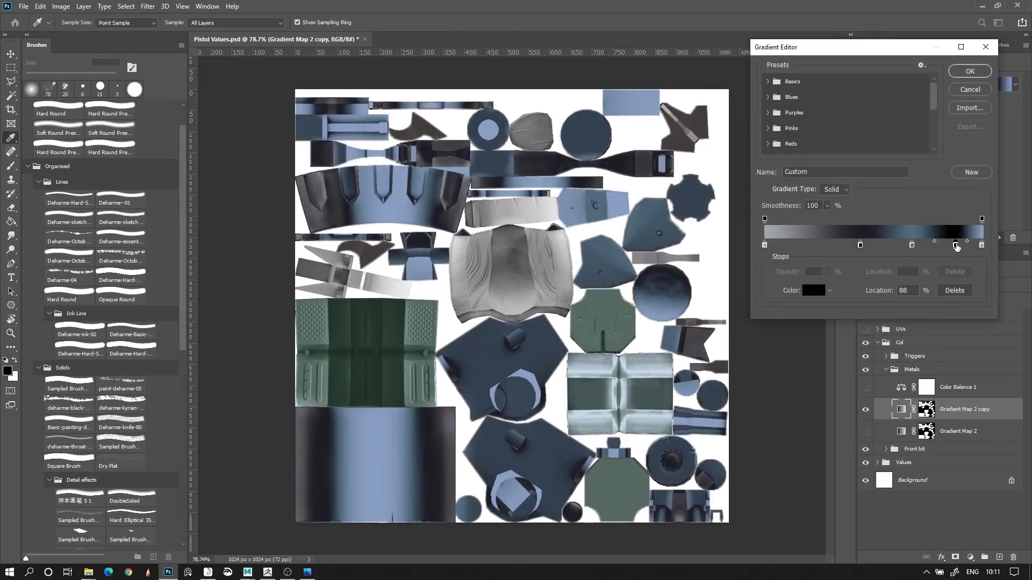
pyautogui.click(815, 290)
pyautogui.click(772, 229)
pyautogui.click(903, 323)
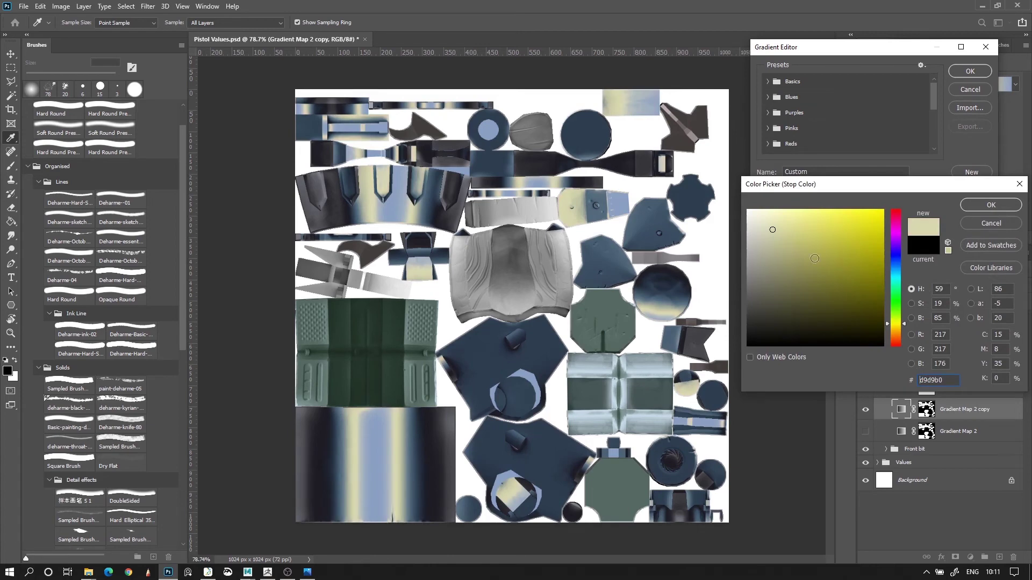
pyautogui.click(759, 230)
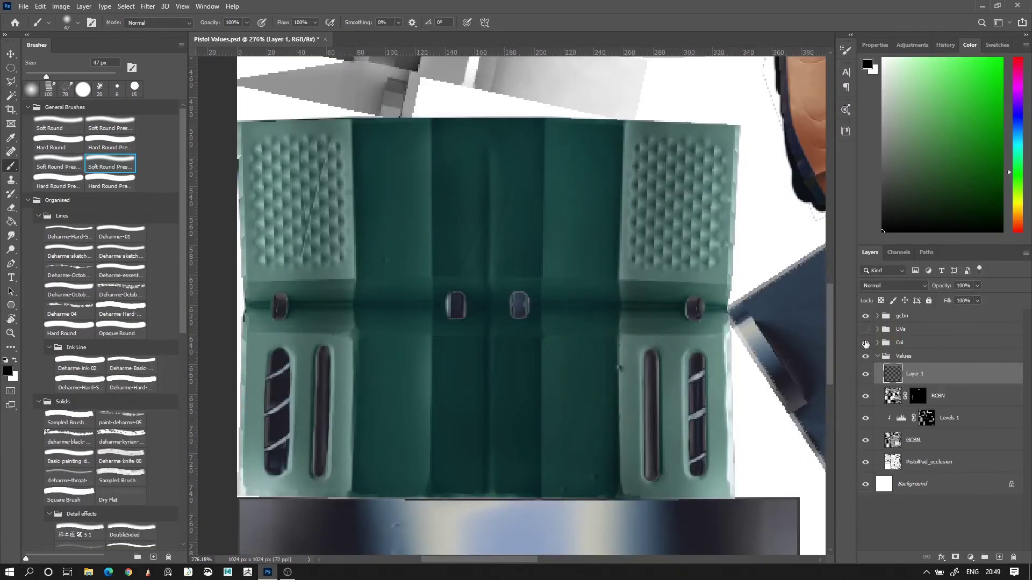
# Step: Compare the painted details across the pistol texture with the Col group and Layer 1 switched off and on
pyautogui.click(865, 342)
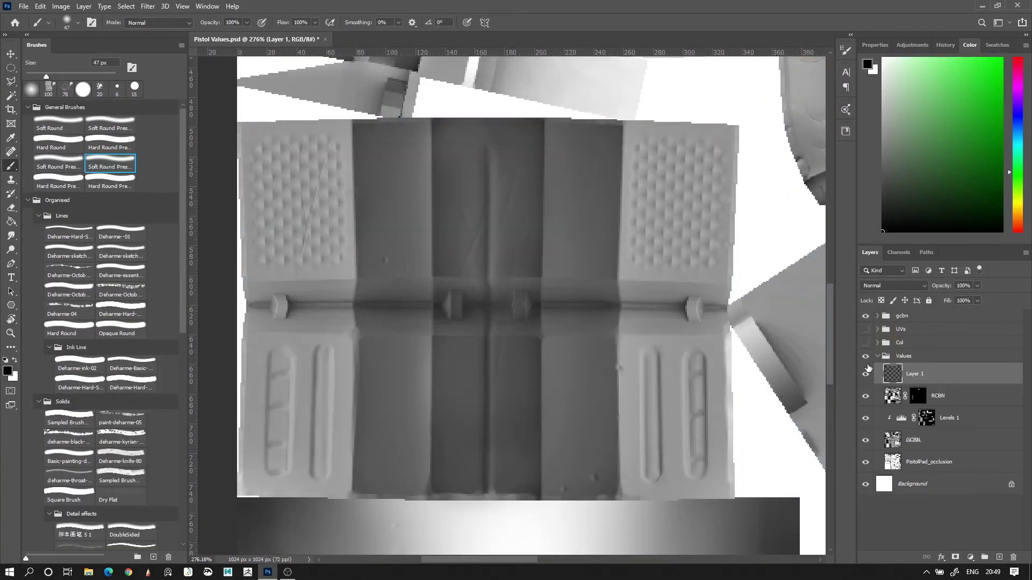
pyautogui.click(865, 342)
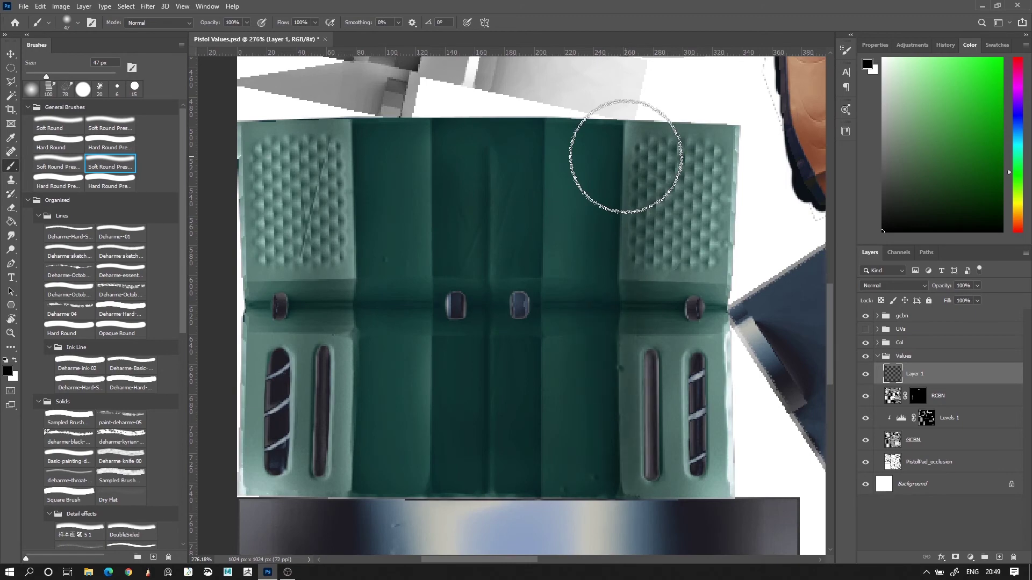
pyautogui.moveTo(661, 221)
pyautogui.mouseDown()
pyautogui.moveTo(326, 262)
pyautogui.moveTo(484, 538)
pyautogui.mouseUp()
pyautogui.press('x')
pyautogui.moveTo(449, 179); pyautogui.dragTo(493, 287)
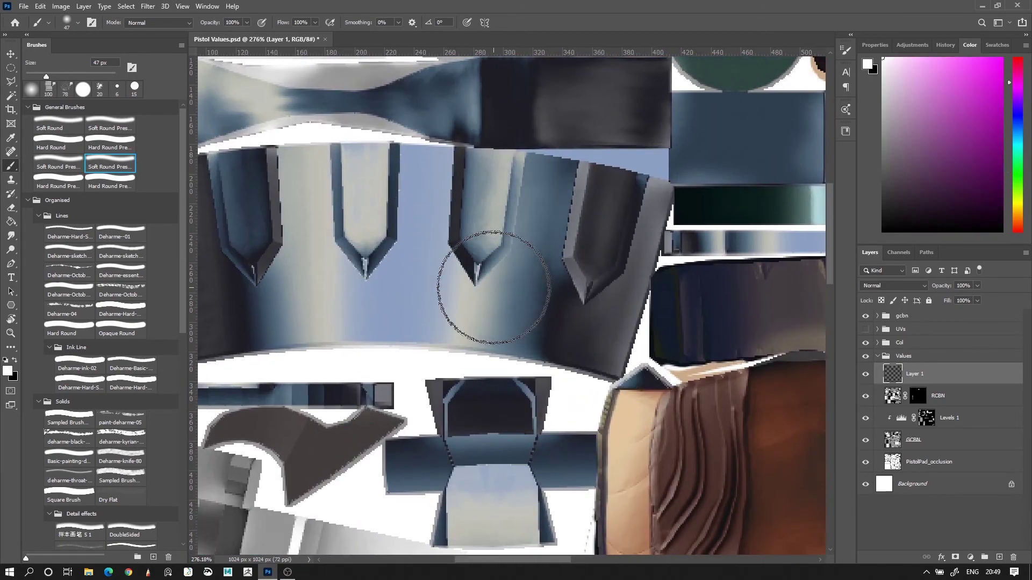
pyautogui.click(865, 342)
pyautogui.moveTo(675, 410); pyautogui.dragTo(806, 59)
pyautogui.click(865, 375)
pyautogui.click(865, 375)
pyautogui.click(865, 342)
pyautogui.press('z')
pyautogui.moveTo(774, 389); pyautogui.dragTo(736, 389)
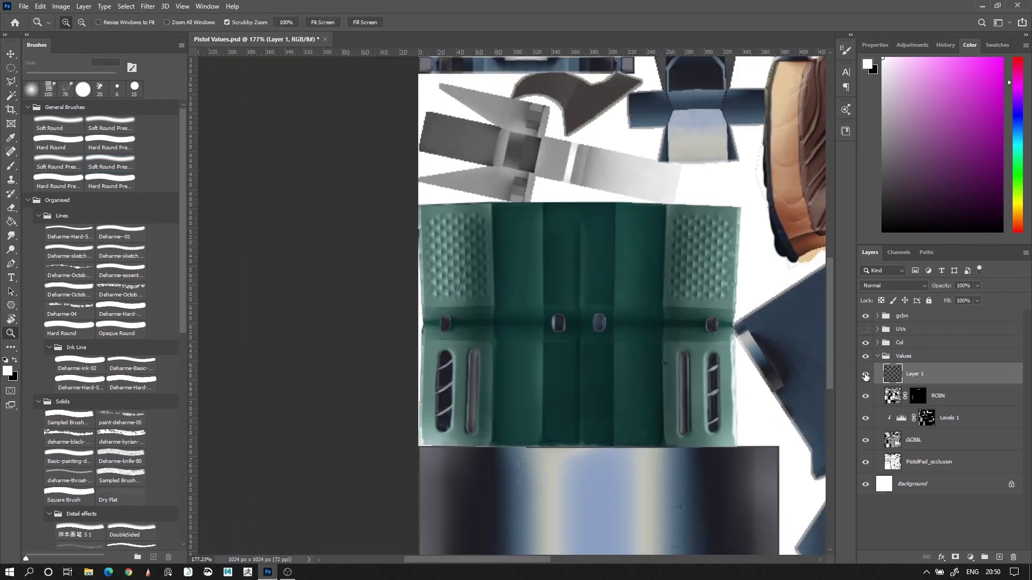
pyautogui.moveTo(672, 440); pyautogui.dragTo(543, 426)
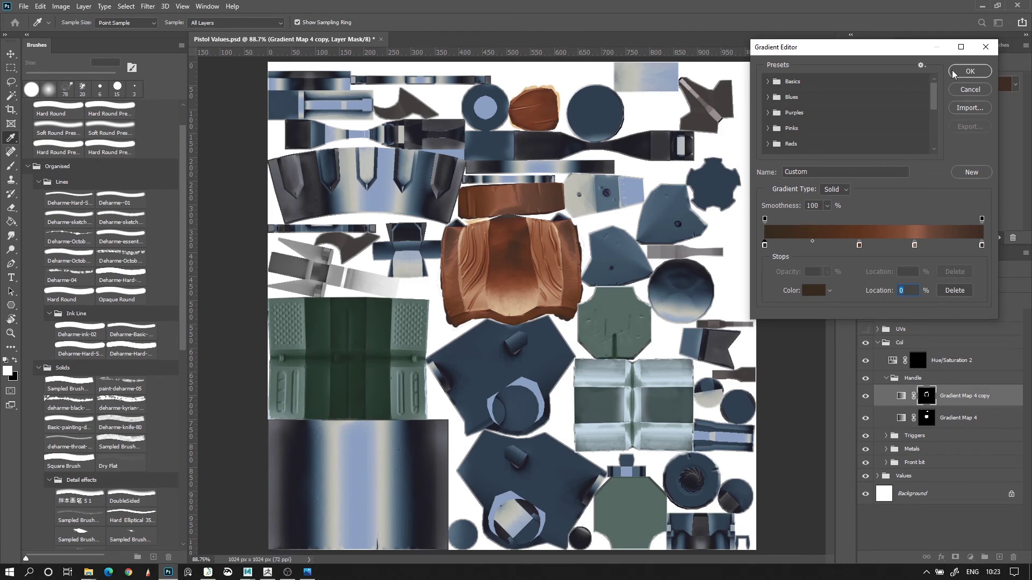
# Step: Accept the handle gradient and add a clipped Color Balance to Gradient Map 4 copy, shifting it toward cyan and slightly toward magenta
pyautogui.click(970, 70)
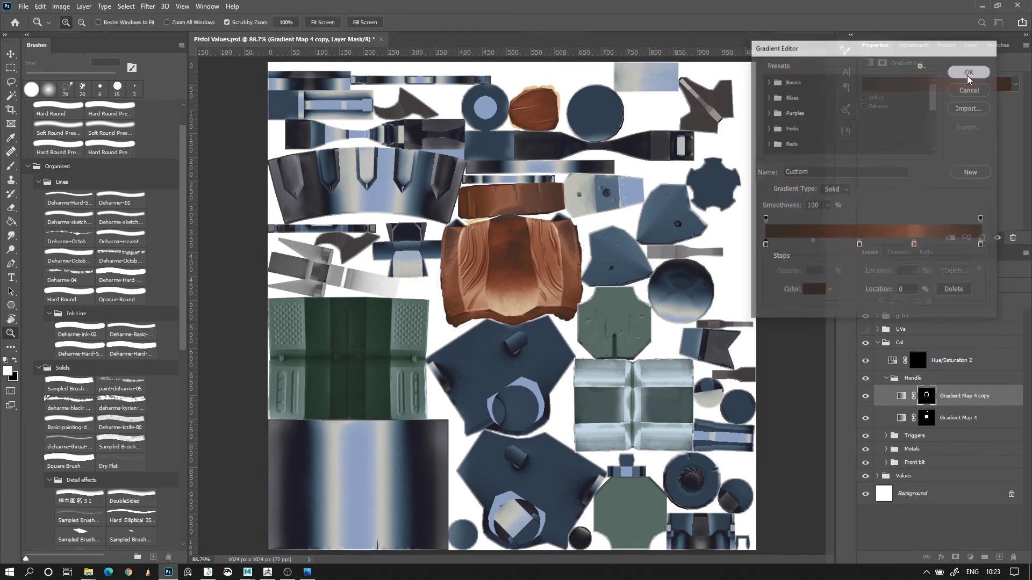
pyautogui.click(970, 557)
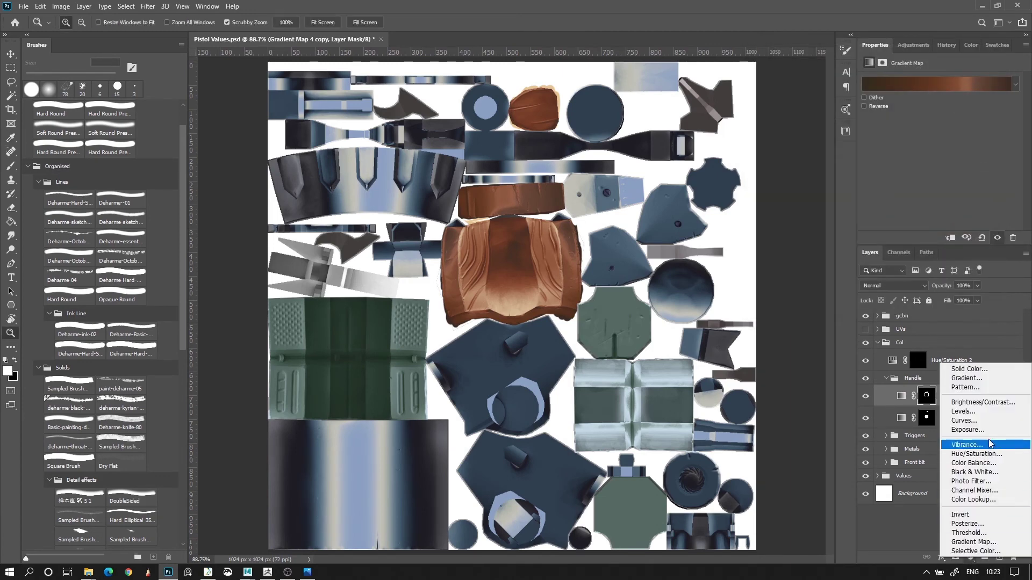
pyautogui.click(973, 463)
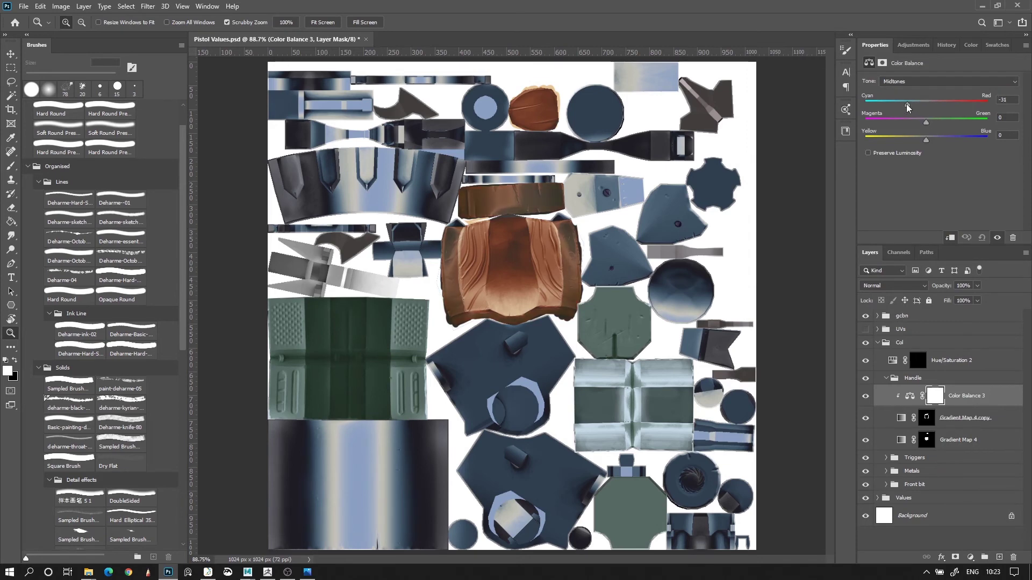
pyautogui.moveTo(926, 123); pyautogui.dragTo(922, 125)
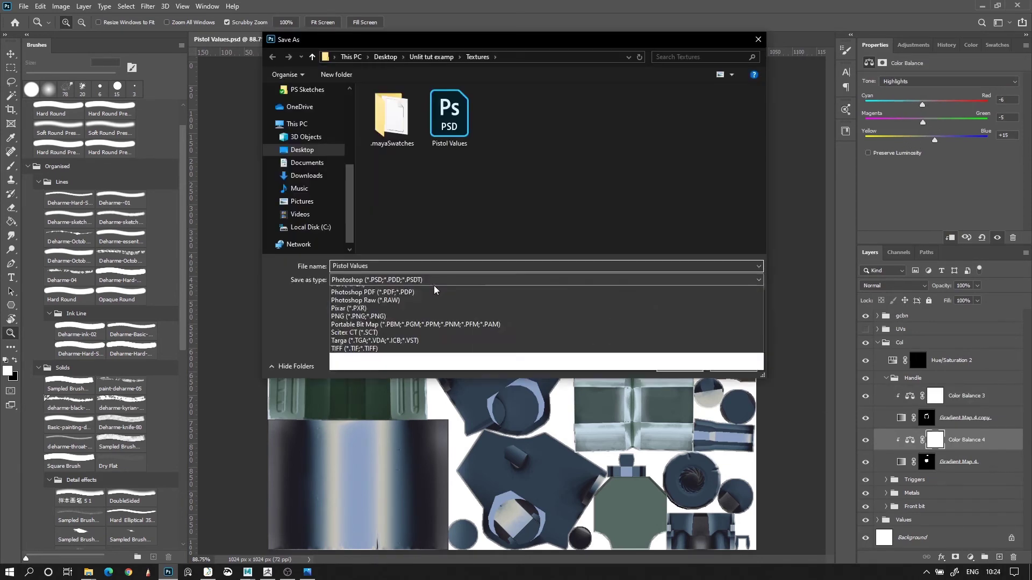
# Step: Save a Targa copy of the texture over the existing Test file in the Textures folder
pyautogui.click(376, 454)
pyautogui.doubleClick(519, 135)
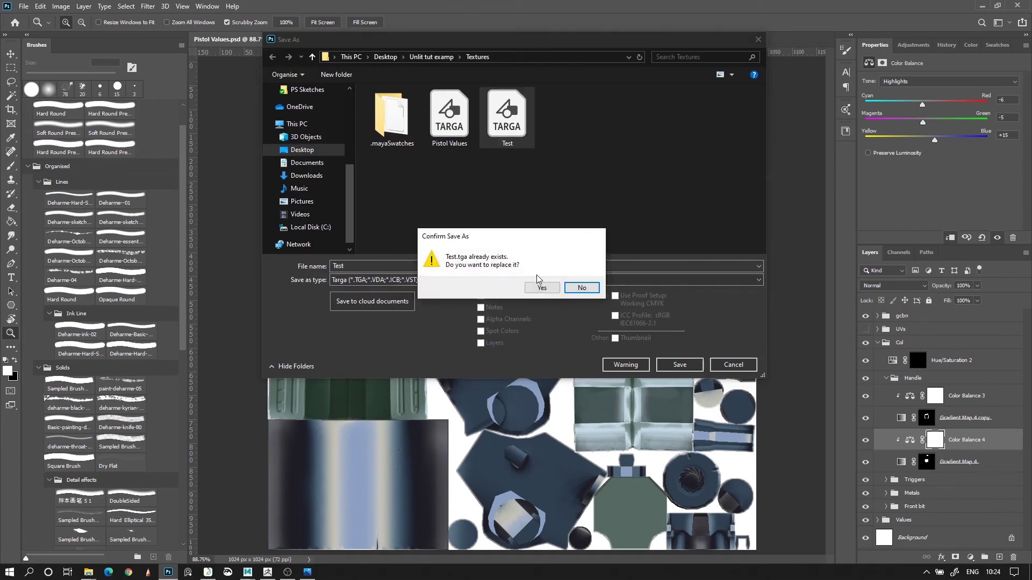
pyautogui.click(532, 284)
pyautogui.click(546, 191)
# Step: Switch to Maya, reload the texture on the pistol's surface shader and inspect the pistol from several angles
pyautogui.moveTo(247, 572)
pyautogui.click(315, 526)
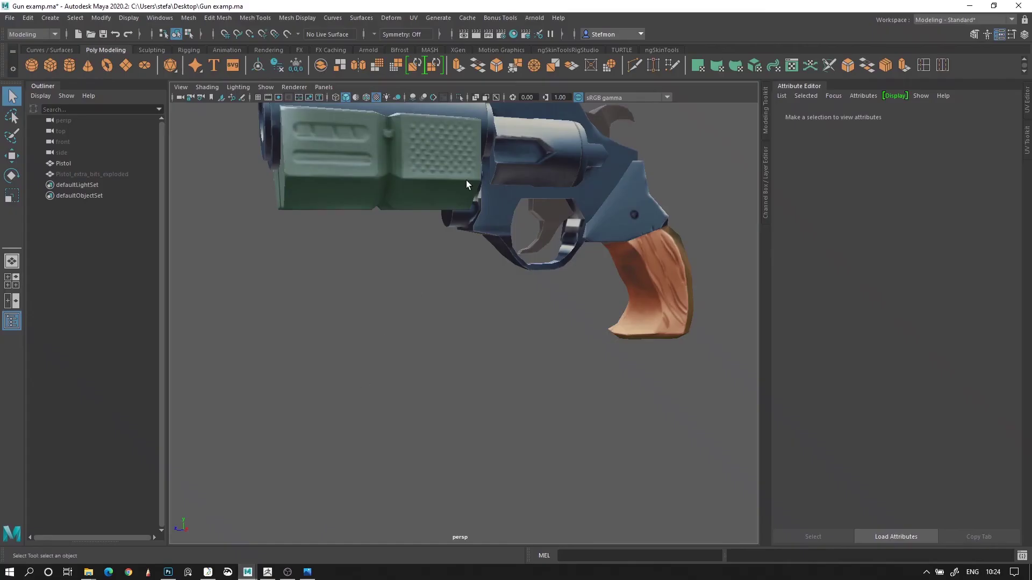
pyautogui.click(467, 184)
pyautogui.click(995, 235)
pyautogui.click(878, 278)
pyautogui.click(682, 398)
pyautogui.keyDown('alt'); pyautogui.moveTo(661, 384); pyautogui.dragTo(554, 349, button='right'); pyautogui.keyUp('alt')
pyautogui.keyDown('alt'); pyautogui.moveTo(554, 349); pyautogui.dragTo(338, 333); pyautogui.keyUp('alt')
pyautogui.keyDown('alt'); pyautogui.moveTo(339, 333); pyautogui.dragTo(257, 317, button='right'); pyautogui.keyUp('alt')
pyautogui.keyDown('alt'); pyautogui.moveTo(371, 343); pyautogui.dragTo(370, 359); pyautogui.keyUp('alt')
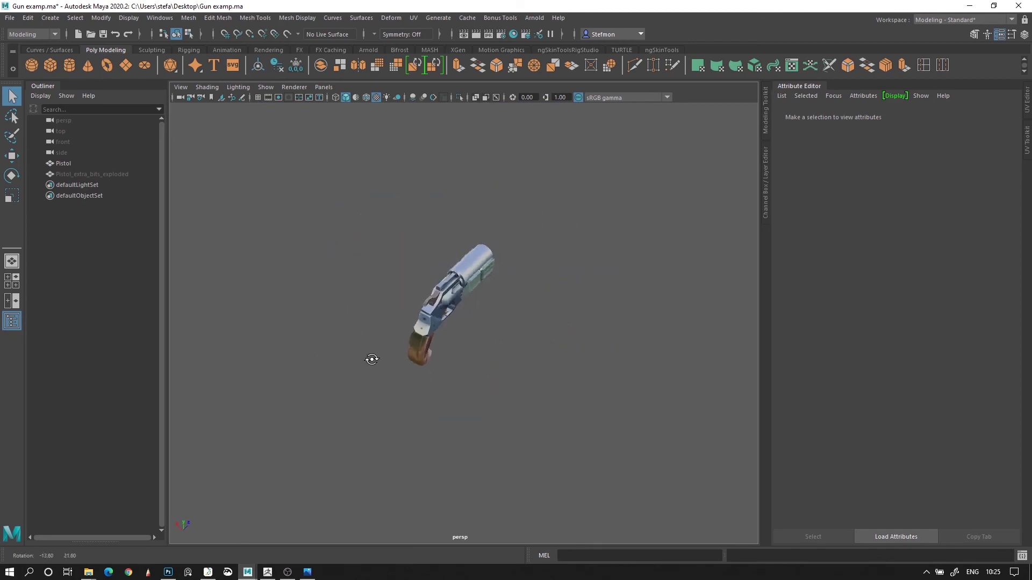
pyautogui.keyDown('alt'); pyautogui.moveTo(371, 359); pyautogui.dragTo(438, 394, button='right'); pyautogui.keyUp('alt')
pyautogui.keyDown('alt'); pyautogui.moveTo(437, 393); pyautogui.dragTo(424, 373); pyautogui.keyUp('alt')
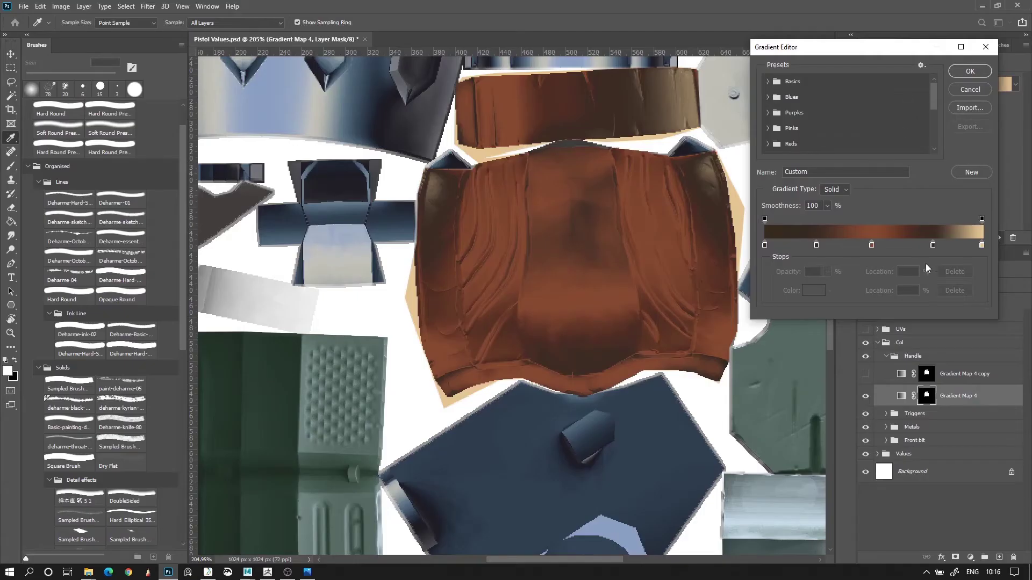
# Step: In Pistol Values.psd, recolor the dark brown stop at 77% in the handle's Gradient Map 4 to a light tan
pyautogui.click(933, 245)
pyautogui.click(807, 295)
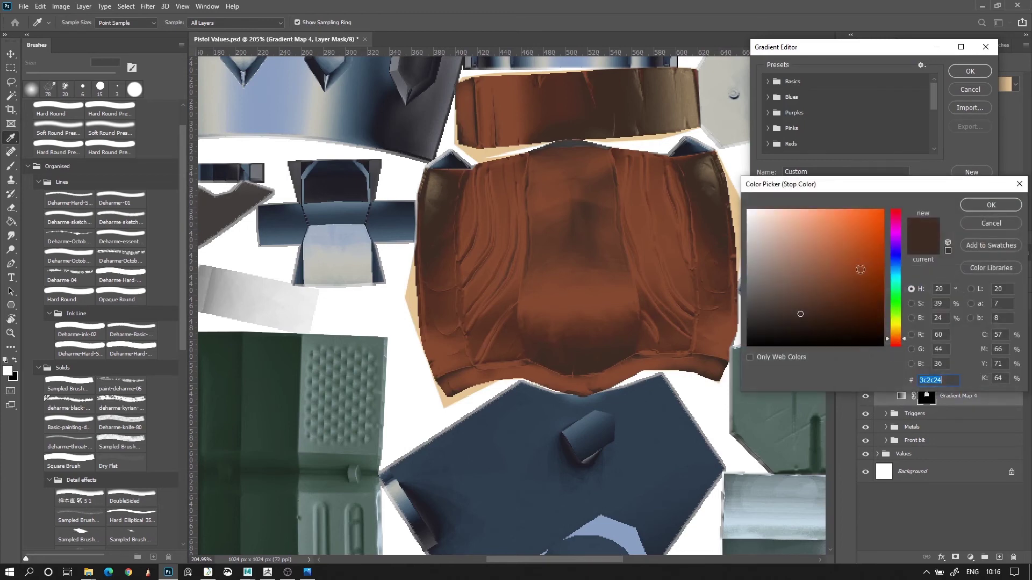
pyautogui.moveTo(895, 324); pyautogui.dragTo(896, 328)
pyautogui.click(811, 252)
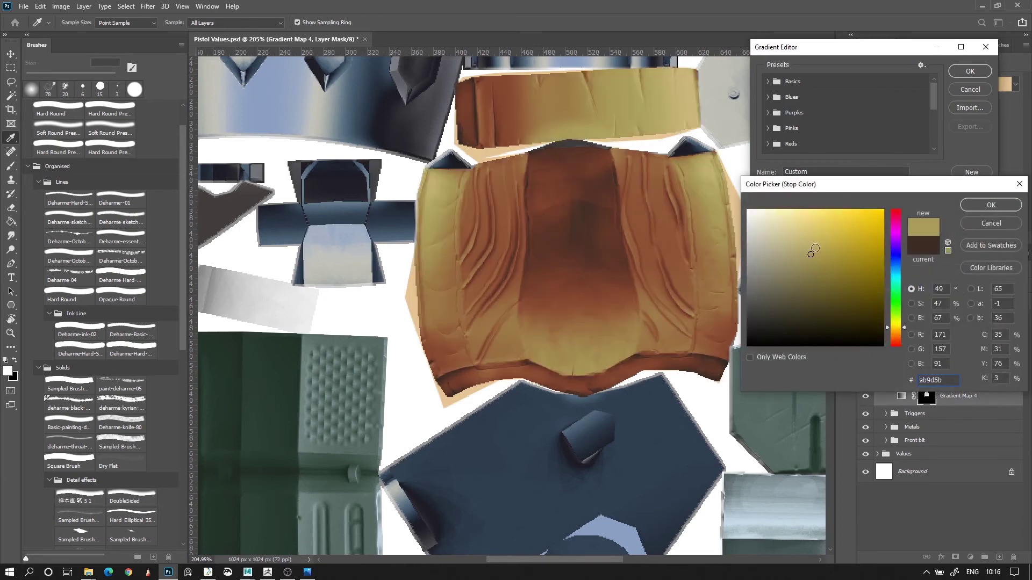
pyautogui.click(819, 242)
pyautogui.moveTo(820, 268); pyautogui.dragTo(817, 272)
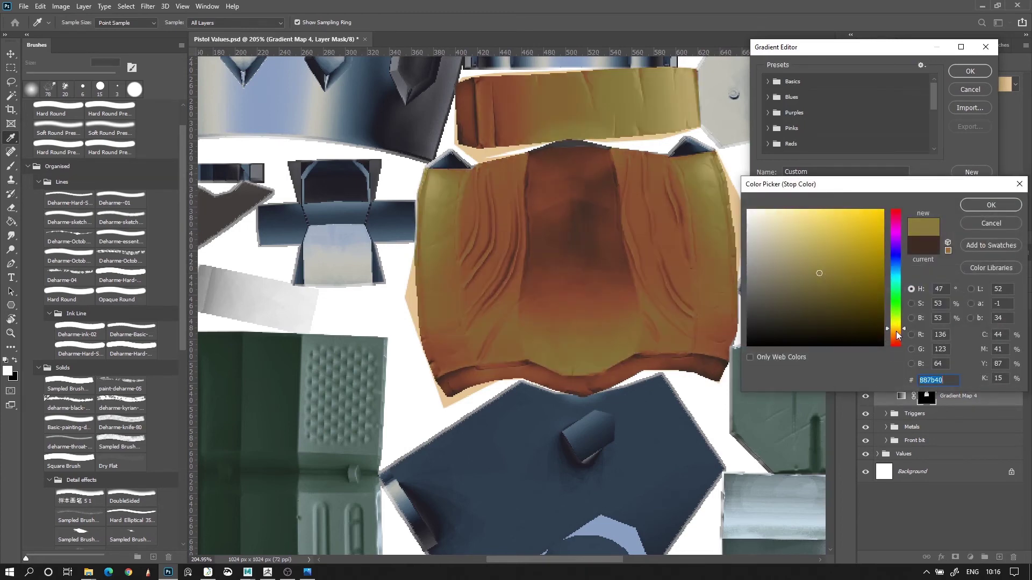
pyautogui.click(895, 333)
pyautogui.click(807, 247)
pyautogui.moveTo(800, 237)
pyautogui.mouseDown()
pyautogui.moveTo(779, 228)
pyautogui.moveTo(781, 249)
pyautogui.moveTo(786, 227)
pyautogui.mouseUp()
pyautogui.click(973, 209)
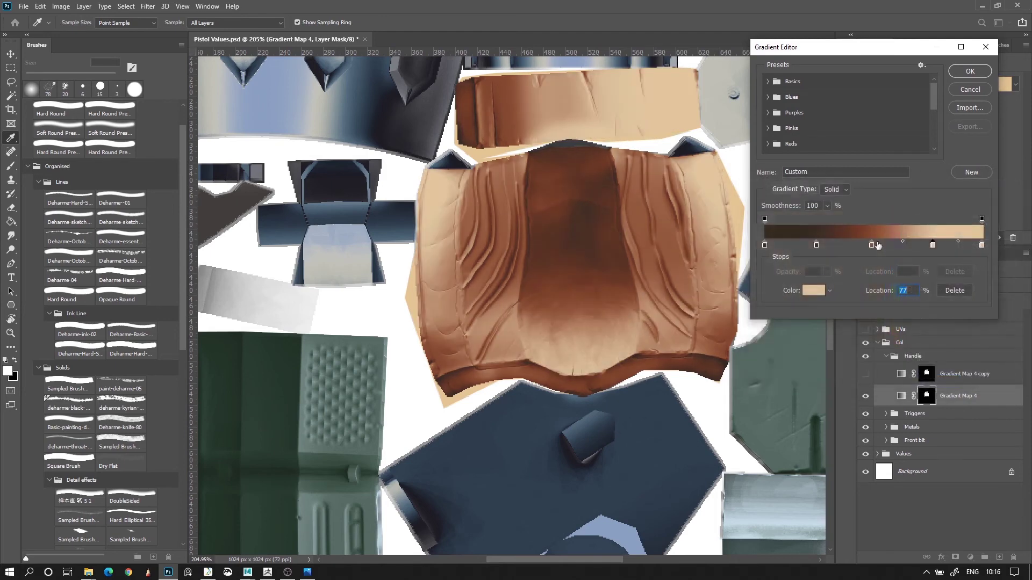
pyautogui.click(975, 73)
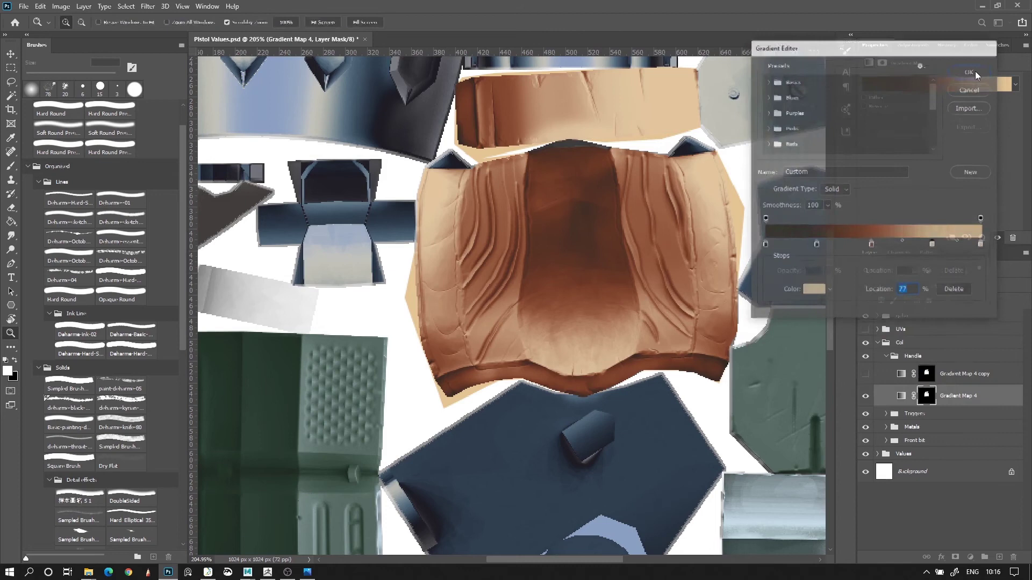
pyautogui.moveTo(742, 271)
pyautogui.mouseDown()
pyautogui.moveTo(705, 263)
pyautogui.moveTo(737, 258)
pyautogui.mouseUp()
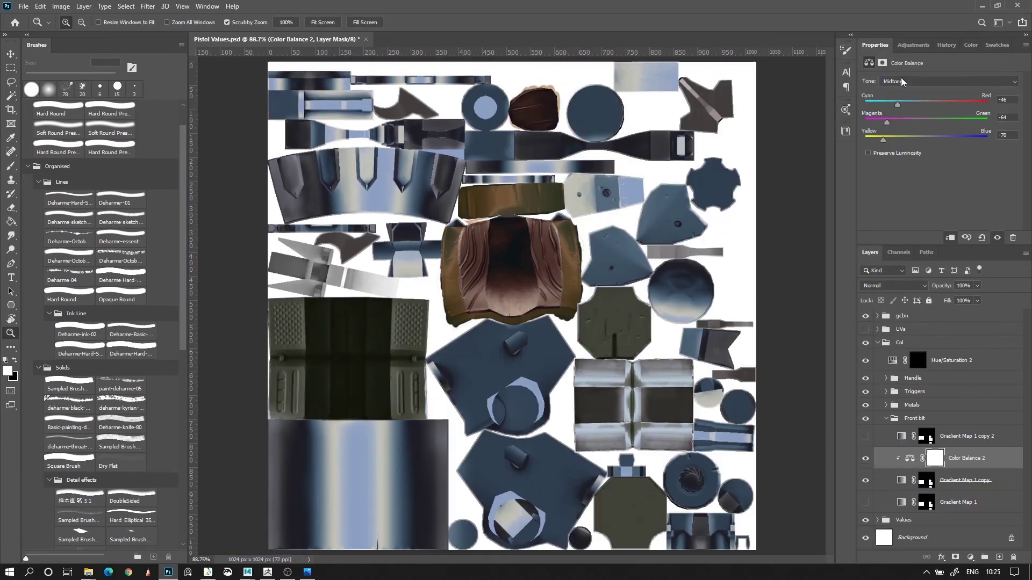
# Step: In the Front bit group's Color Balance 2, set the shadows to -15 magenta-green and 0 yellow-blue
pyautogui.click(948, 81)
pyautogui.click(902, 89)
pyautogui.moveTo(908, 107)
pyautogui.mouseDown()
pyautogui.moveTo(942, 112)
pyautogui.moveTo(914, 114)
pyautogui.mouseUp()
pyautogui.moveTo(926, 121)
pyautogui.mouseDown()
pyautogui.moveTo(943, 126)
pyautogui.moveTo(919, 123)
pyautogui.mouseUp()
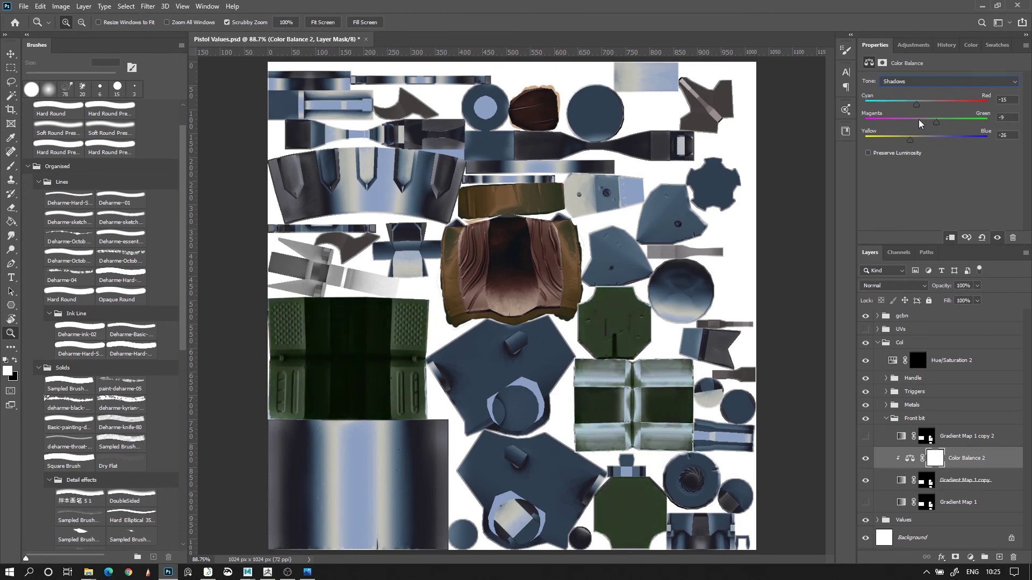
# Step: Set Color Balance 2's highlights to +10 magenta-green and -5 yellow-blue, and its shadows to -17 cyan-red
pyautogui.click(914, 80)
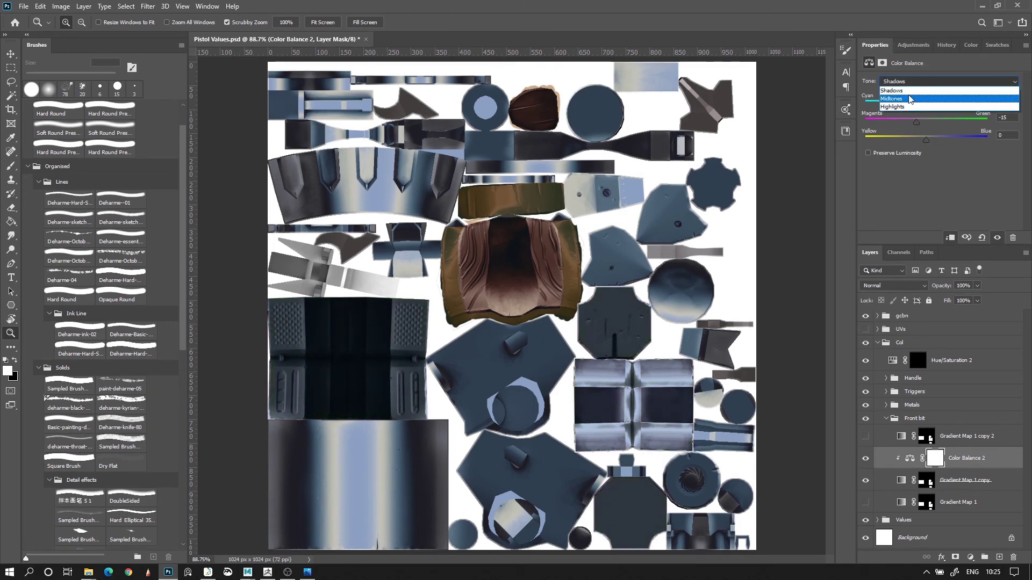
pyautogui.click(915, 105)
pyautogui.moveTo(934, 105)
pyautogui.mouseDown()
pyautogui.moveTo(921, 107)
pyautogui.moveTo(962, 113)
pyautogui.moveTo(928, 124)
pyautogui.mouseUp()
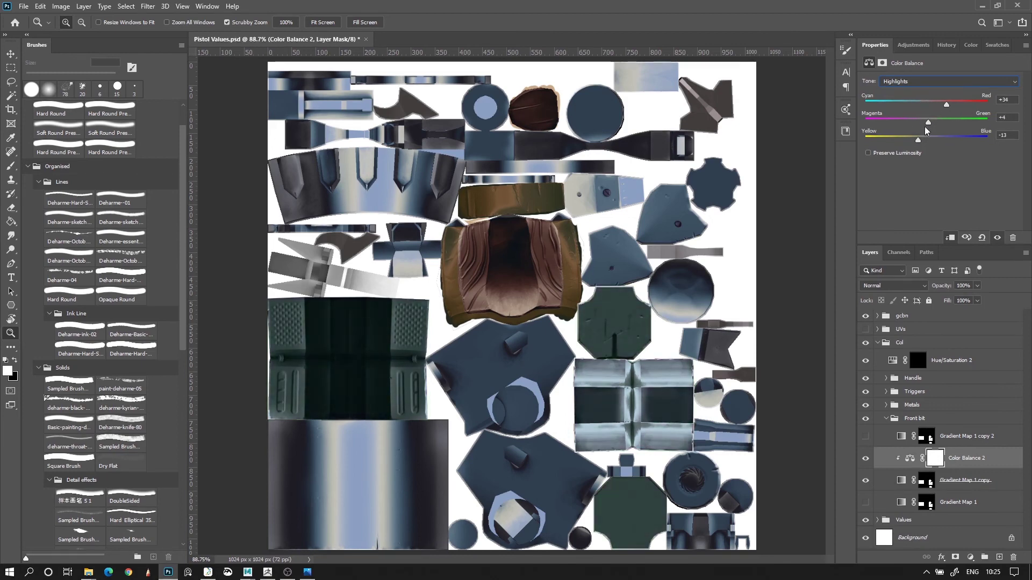
pyautogui.moveTo(937, 133); pyautogui.dragTo(930, 125)
pyautogui.click(928, 83)
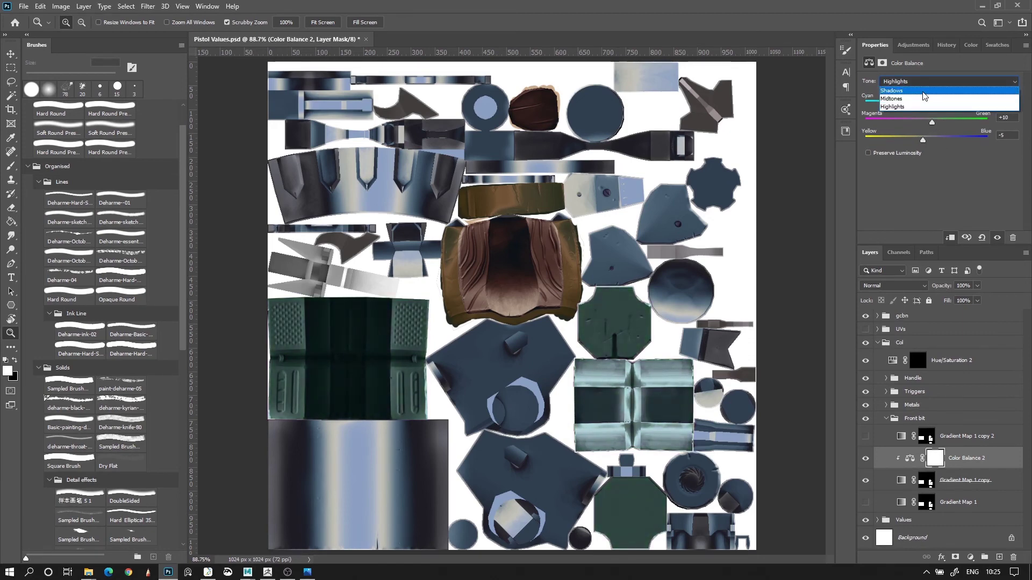
pyautogui.click(929, 90)
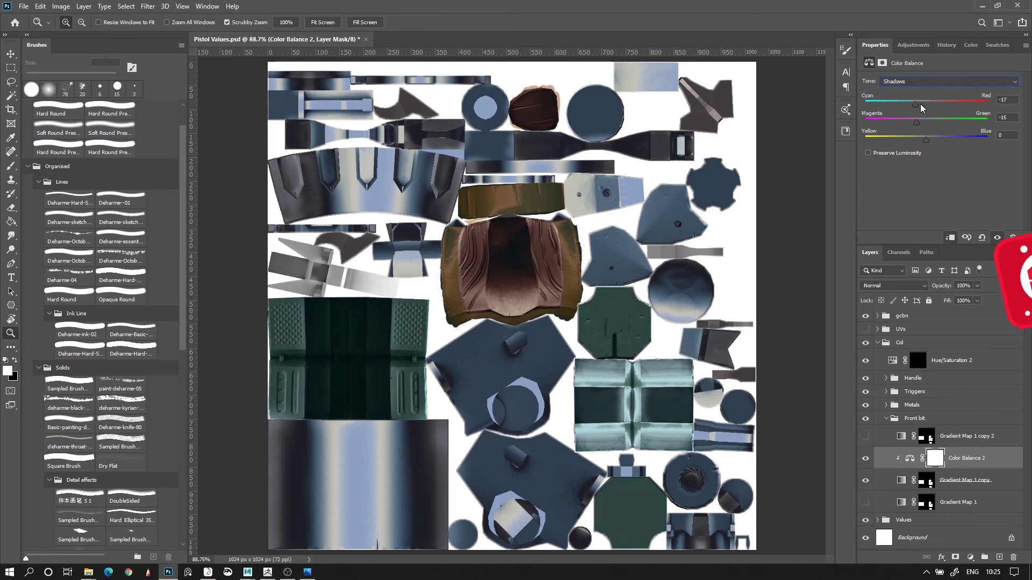
# Step: Add a Brightness/Contrast adjustment above Color Balance 2 in the Front bit group and adjust its brightness
pyautogui.click(971, 557)
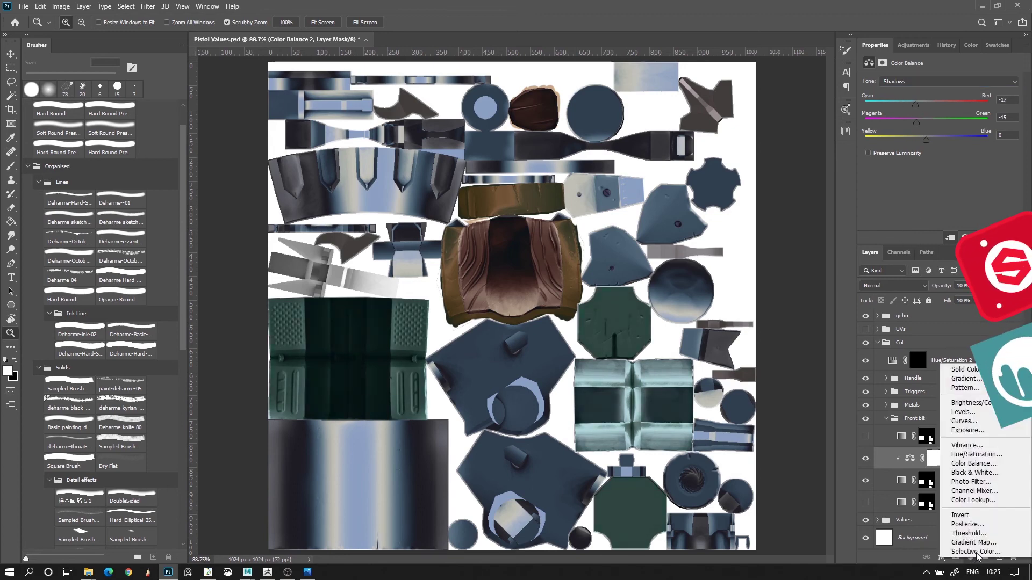
pyautogui.click(967, 403)
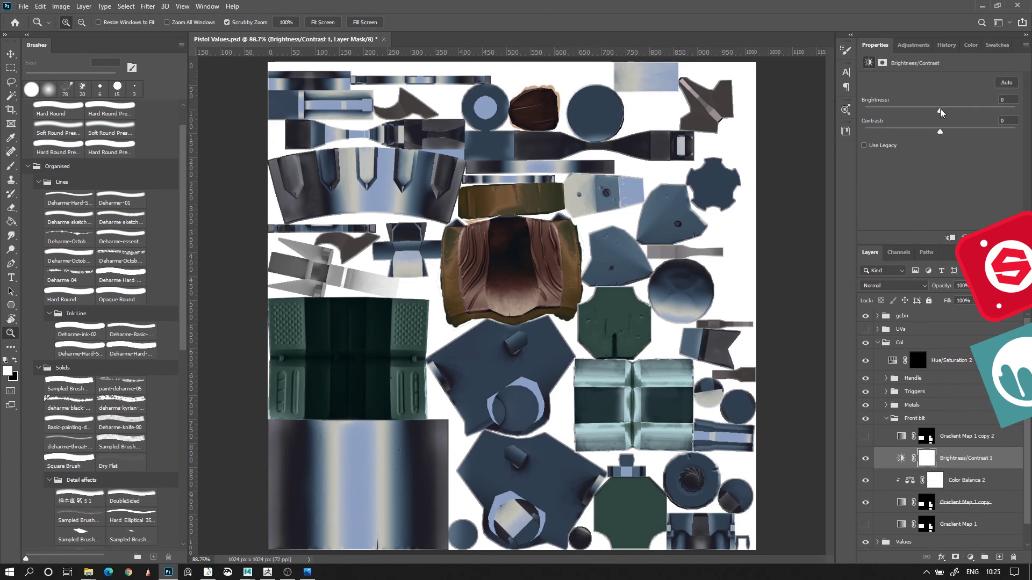
pyautogui.moveTo(940, 111); pyautogui.dragTo(876, 135)
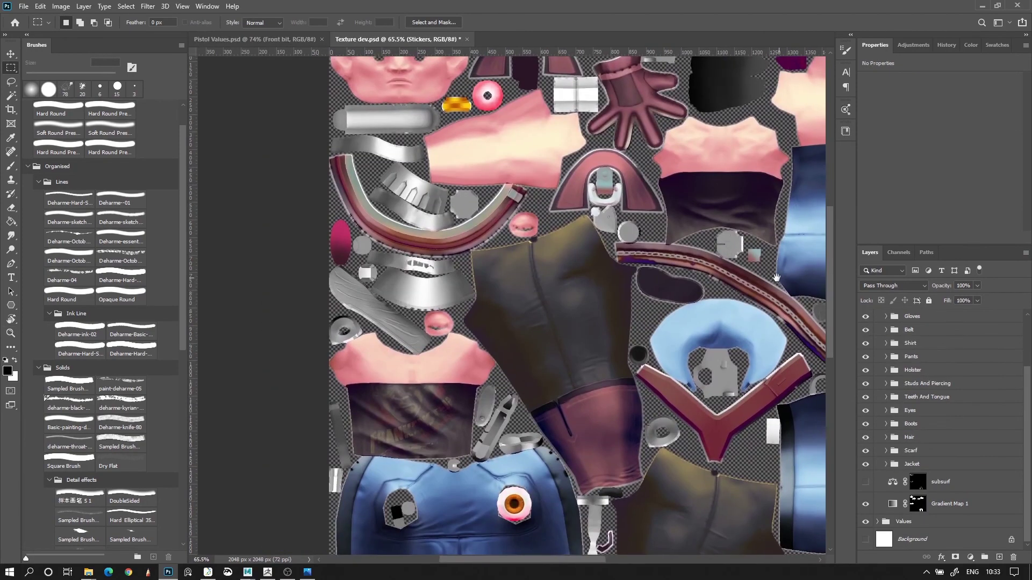
# Step: In Texture dev.psd, examine the shirt without its printed graphic and the Gradient Map 12 copy in the Shirt group
pyautogui.scroll(-5, 570, 285)
pyautogui.keyDown('ctrl'); pyautogui.hscroll(-4, 570, 284); pyautogui.keyUp('ctrl')
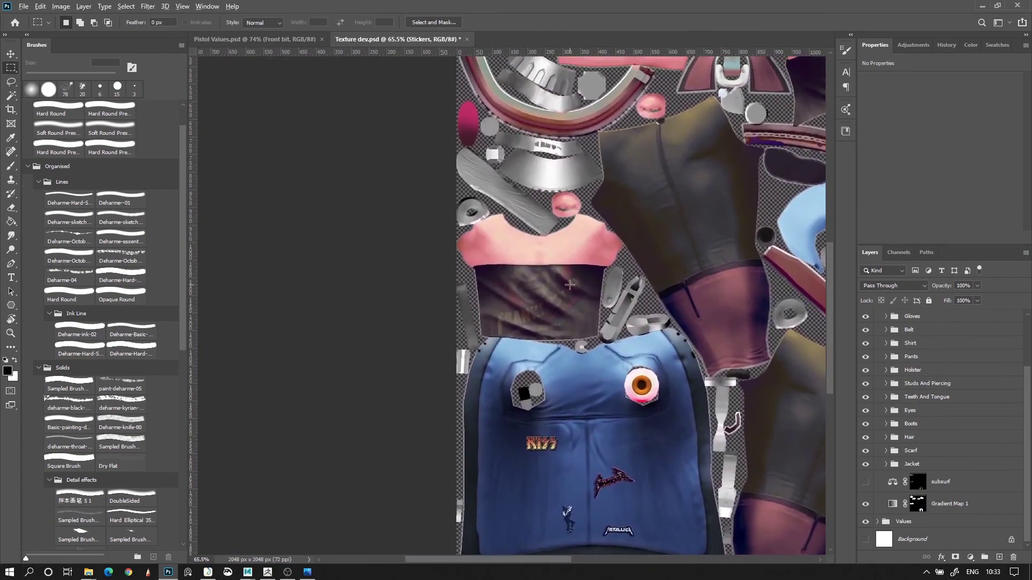
pyautogui.keyDown('ctrl'); pyautogui.moveTo(579, 270); pyautogui.dragTo(528, 362); pyautogui.keyUp('ctrl')
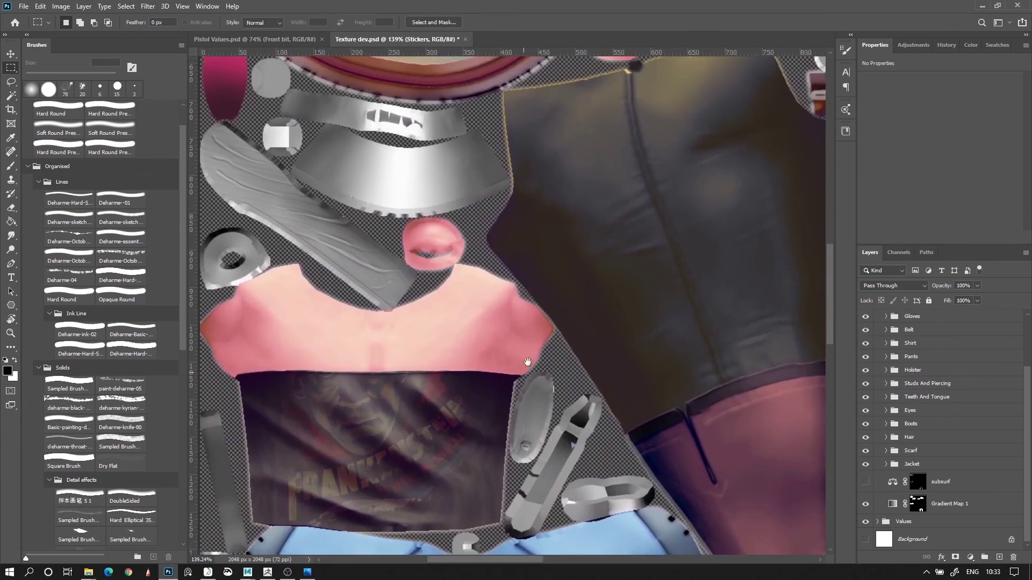
pyautogui.moveTo(634, 235); pyautogui.dragTo(697, 174)
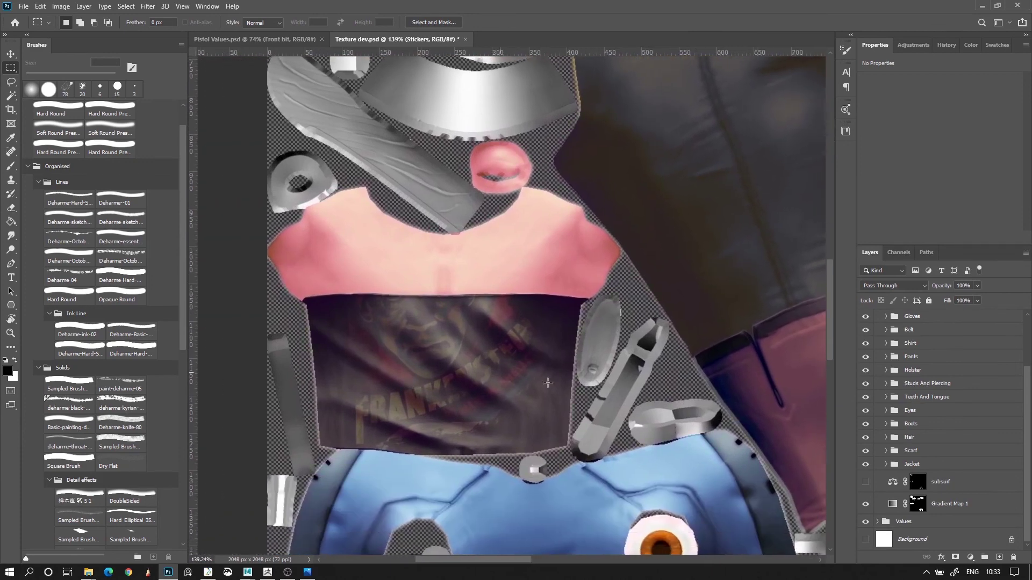
pyautogui.click(885, 343)
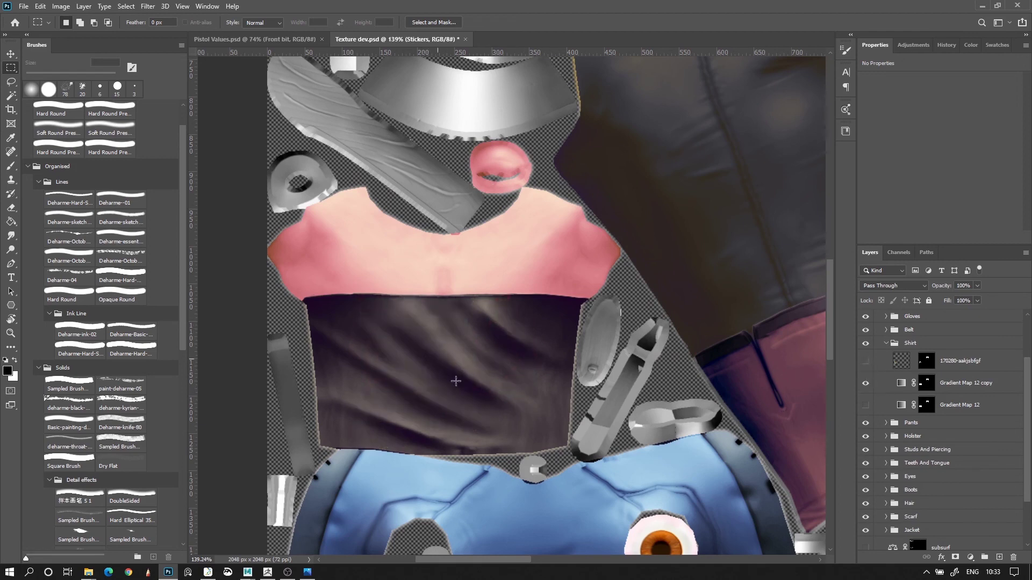
pyautogui.click(901, 384)
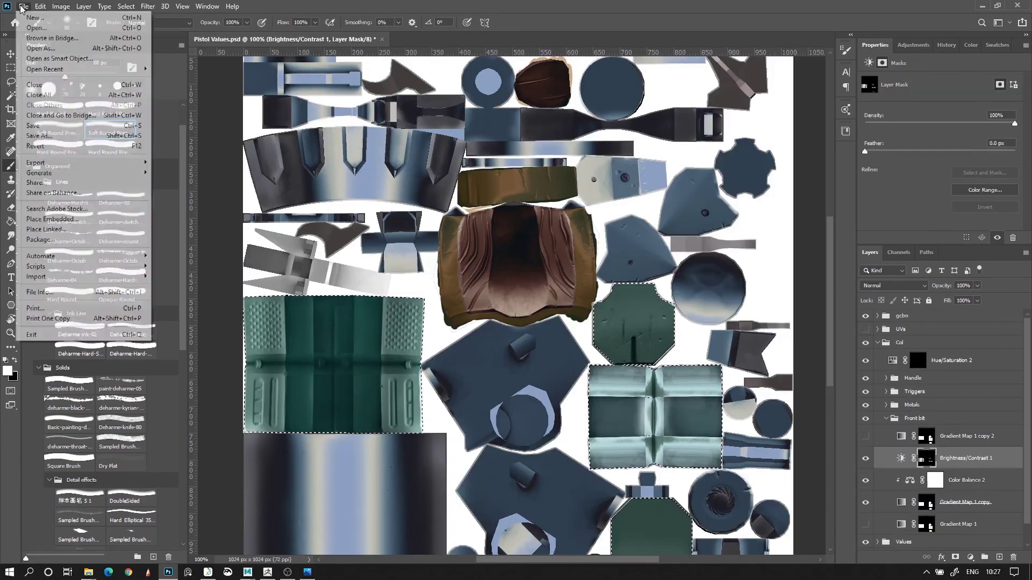
# Step: Save Pistol Values.psd as a Targa copy, replacing the existing Test file in the Textures folder
pyautogui.click(43, 140)
pyautogui.click(398, 279)
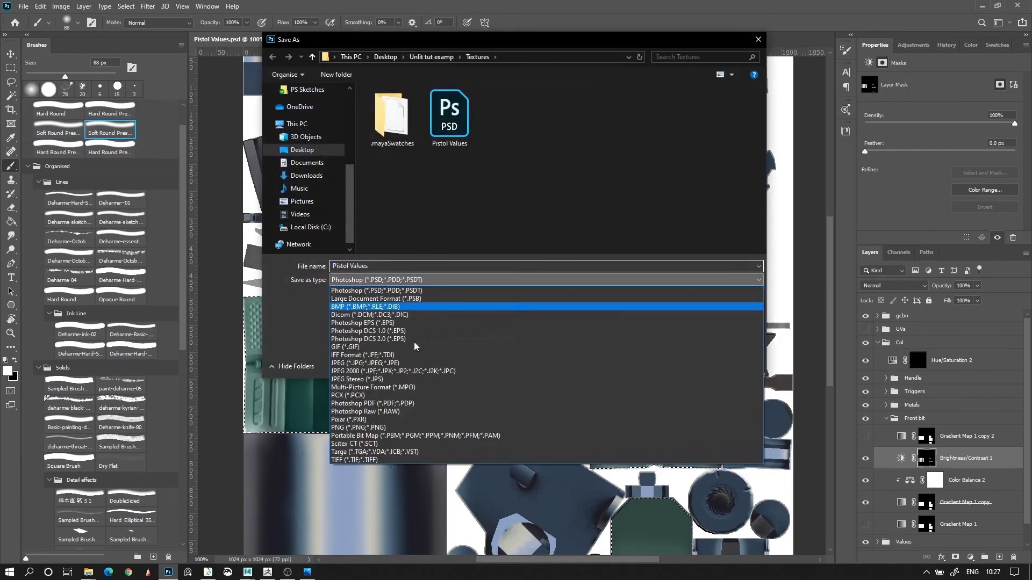
pyautogui.click(401, 451)
pyautogui.doubleClick(506, 121)
pyautogui.click(542, 288)
pyautogui.press('Return')
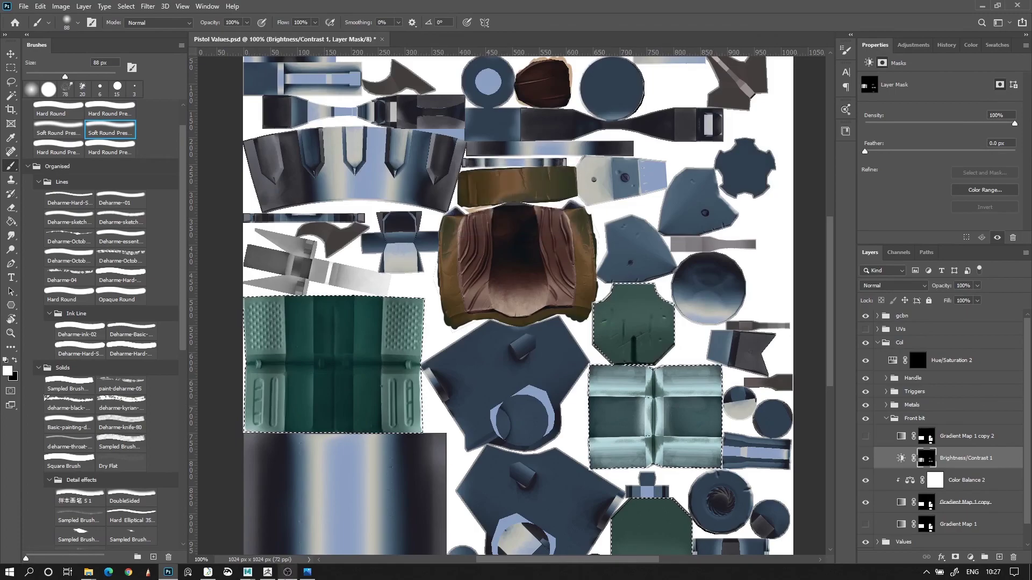
# Step: Switch to Maya and select the pistol to show its surface shader
pyautogui.click(248, 573)
pyautogui.click(467, 243)
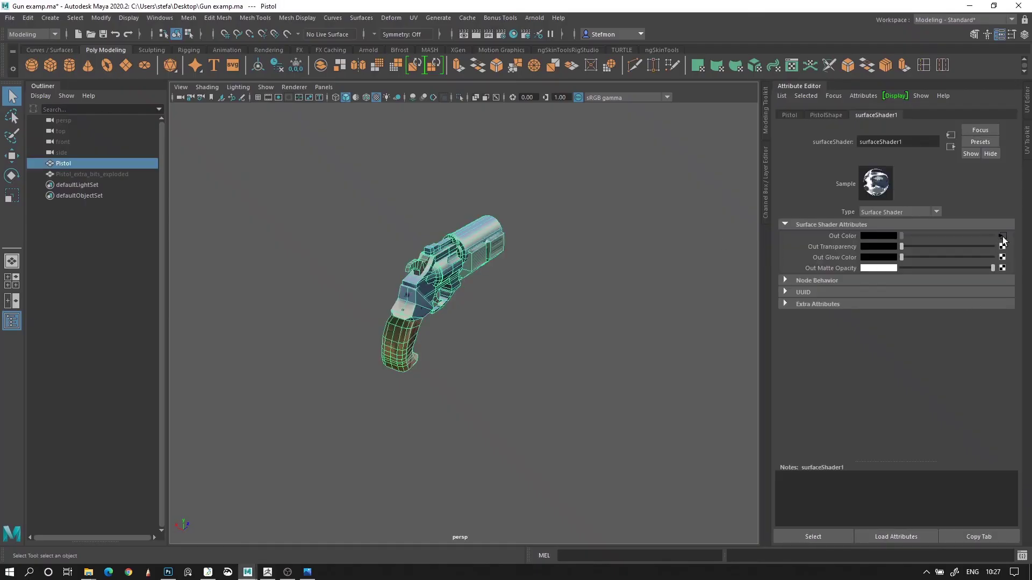